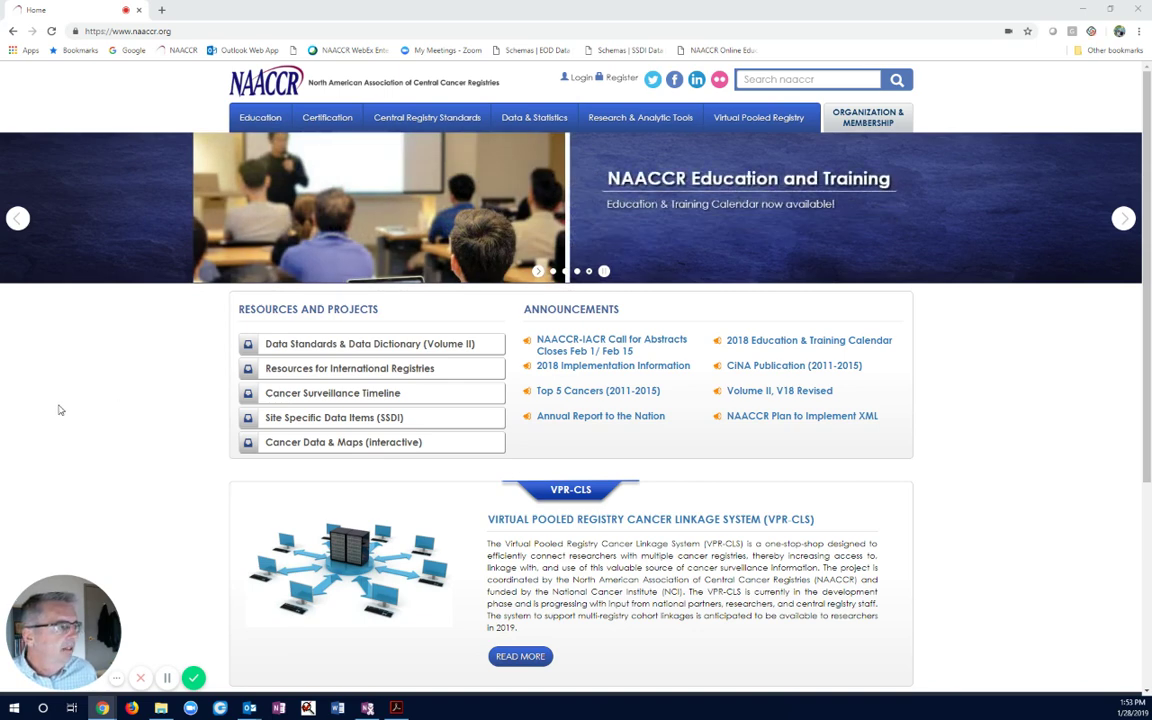
Step: Open the SHARE Committee Workspace from Organization & Membership in a new tab
click(124, 31)
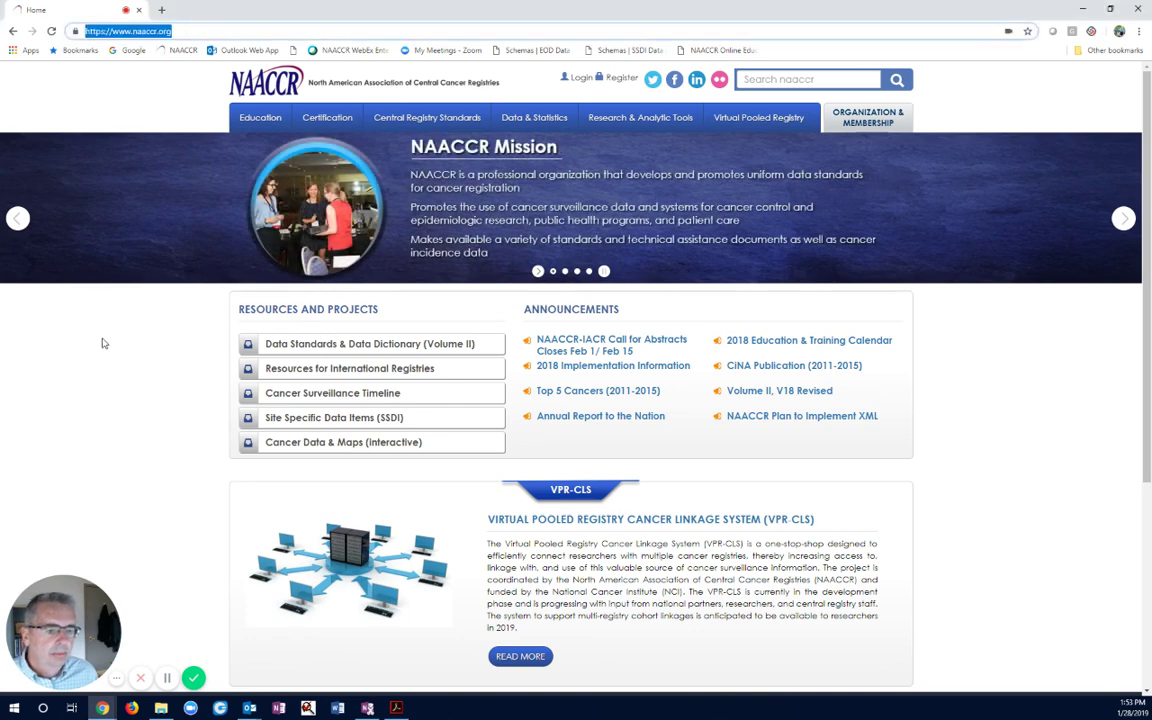
mouse_move(865, 118)
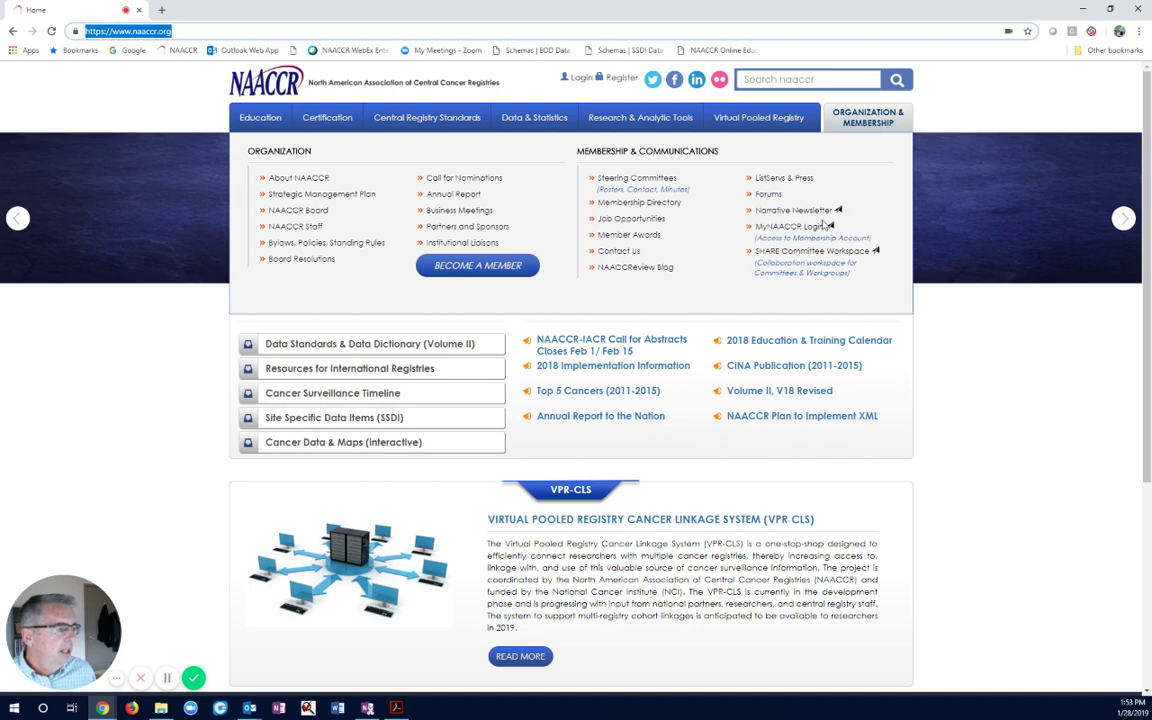
click(797, 257)
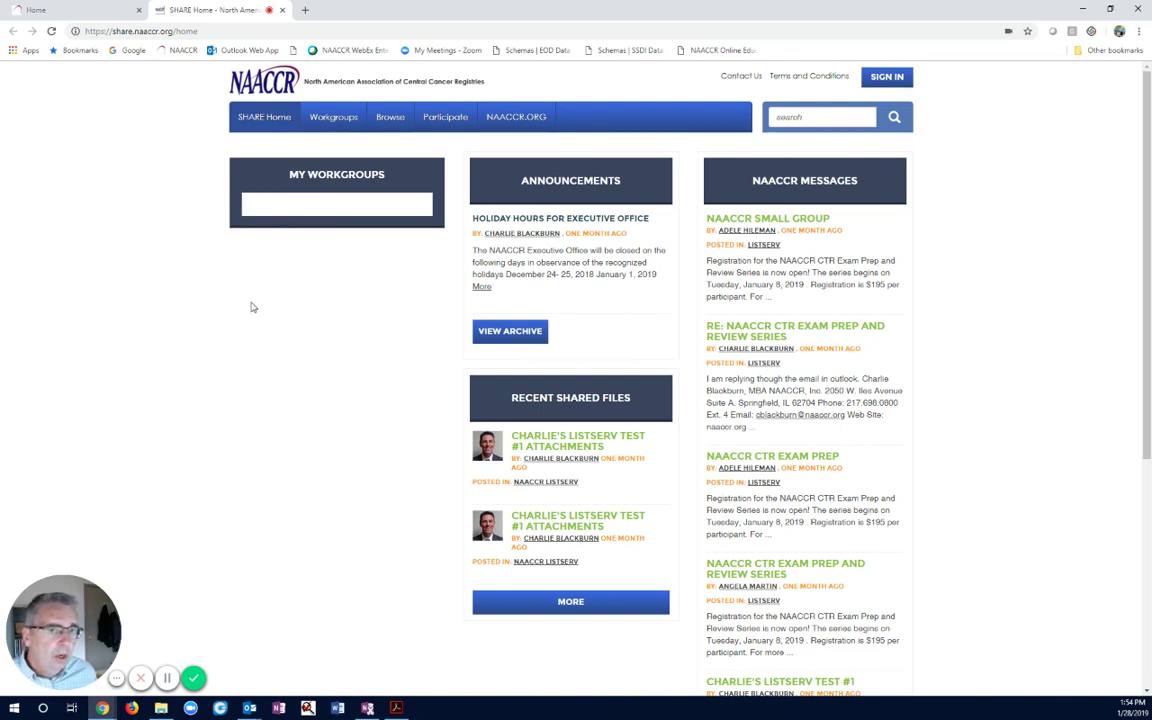
Step: Sign in to SHARE with the saved email and password after ticking 'I'm not a robot'
click(887, 77)
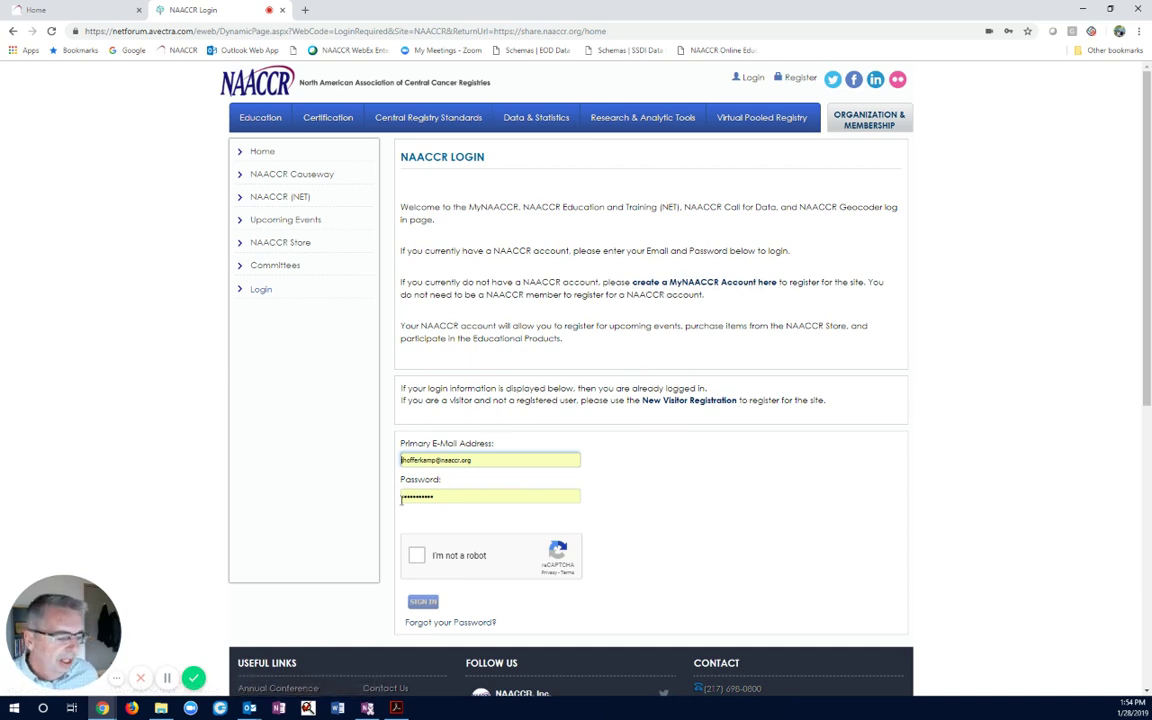
triple_click(485, 459)
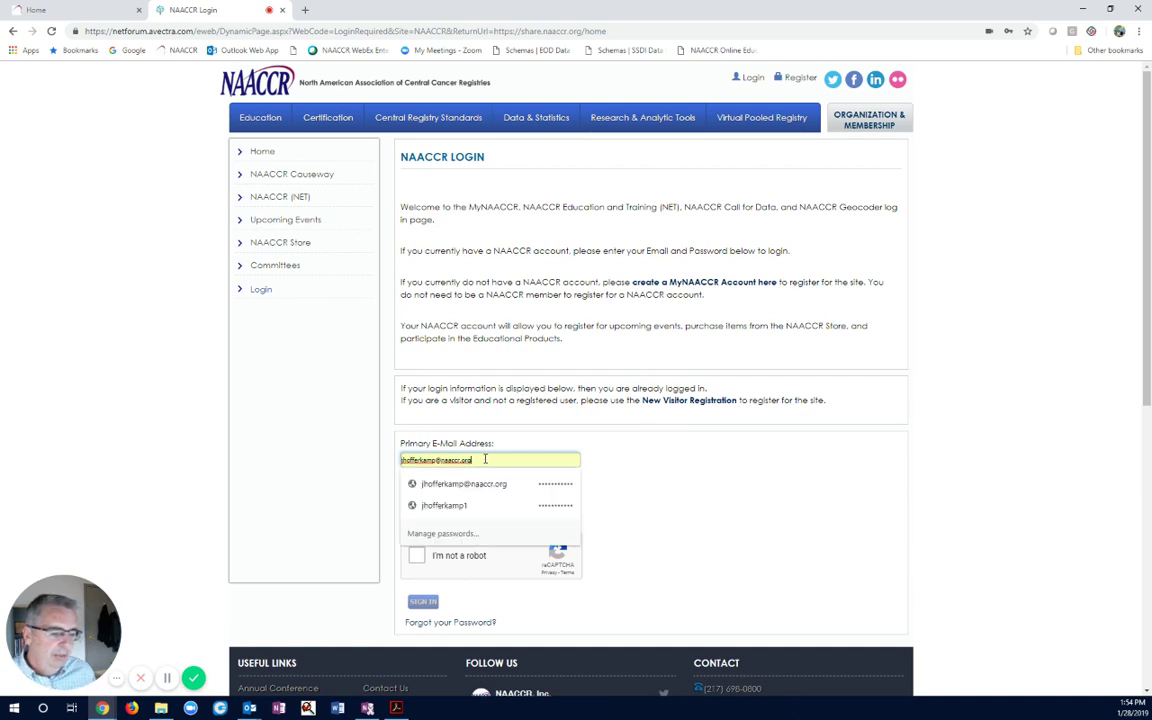
click(654, 463)
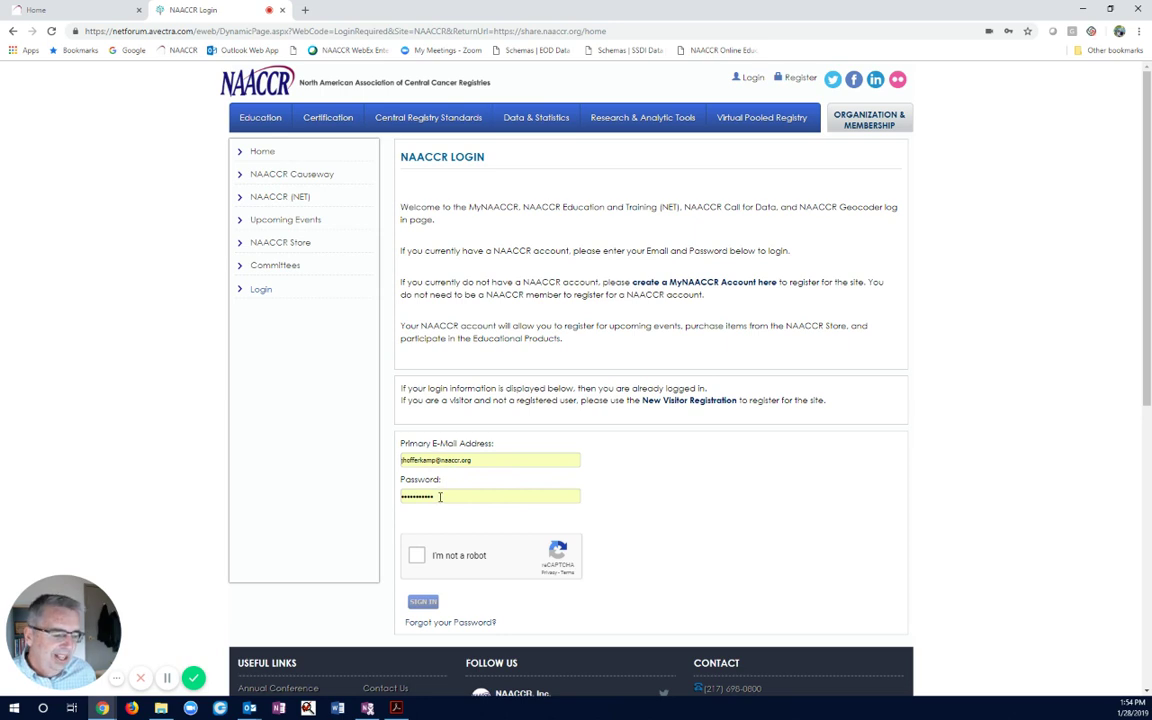
click(416, 560)
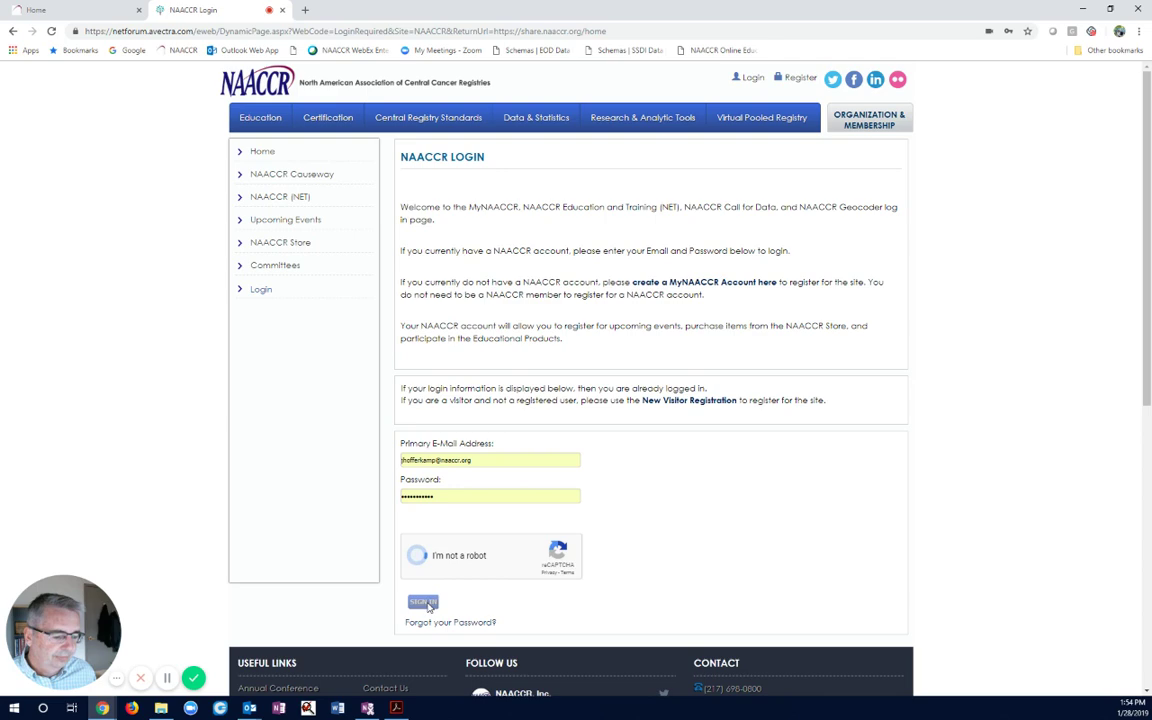
click(424, 603)
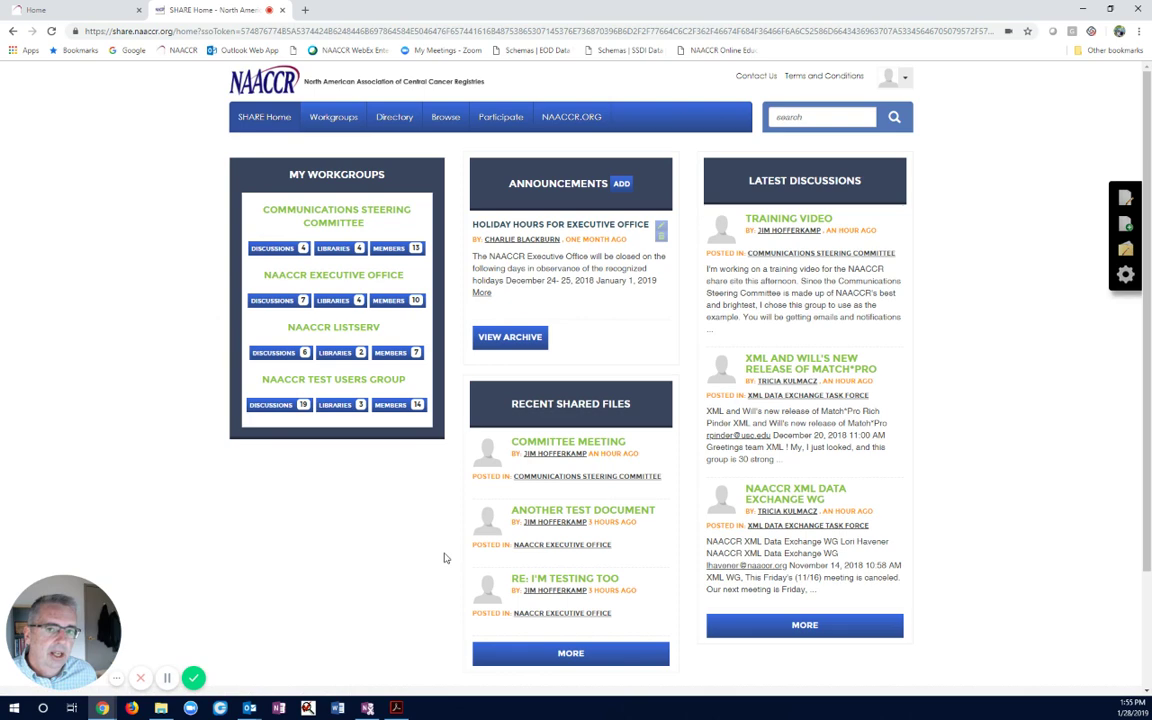
Step: Scroll through the signed-in SHARE home page to review My Workgroups and recent activity
scroll(454, 558, down, 3)
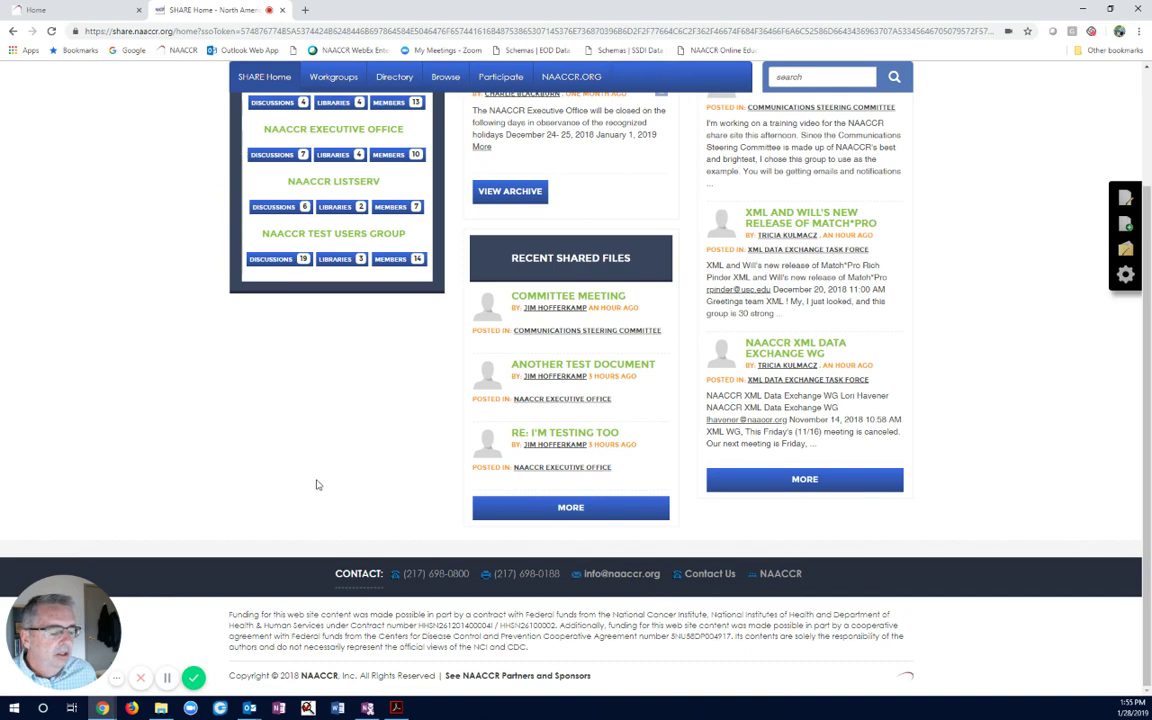
scroll(316, 483, up, 3)
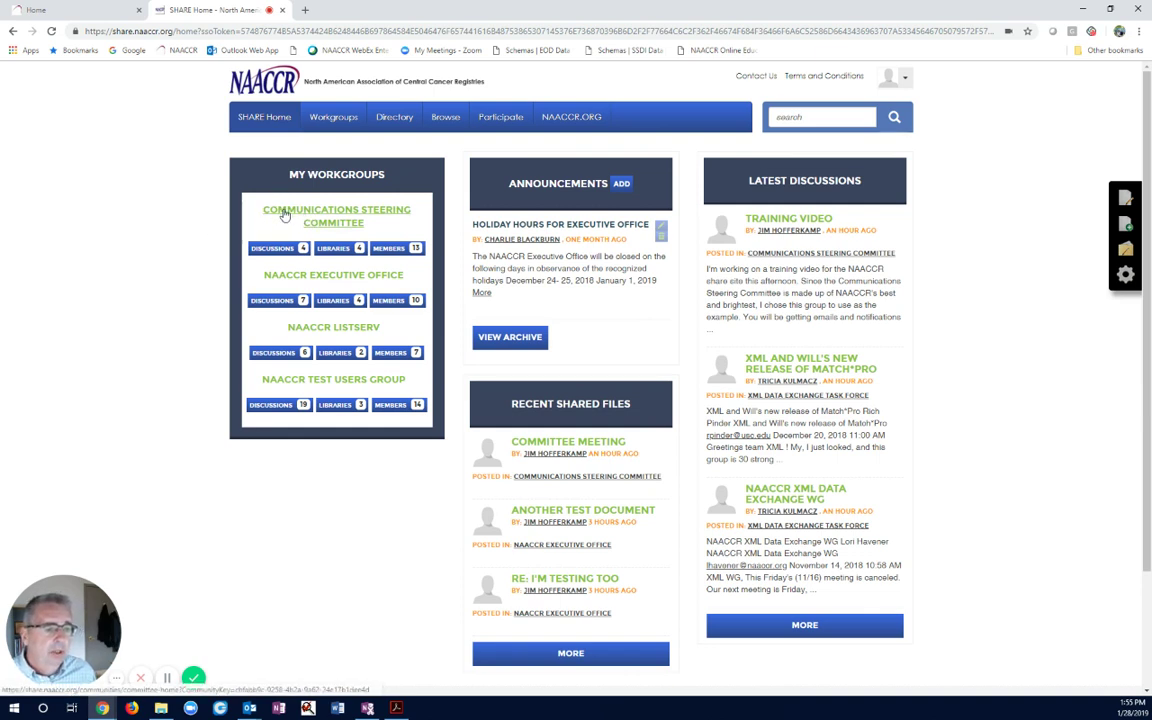
Step: Open the Communications Steering Committee workgroup and show its discussion threads
click(287, 218)
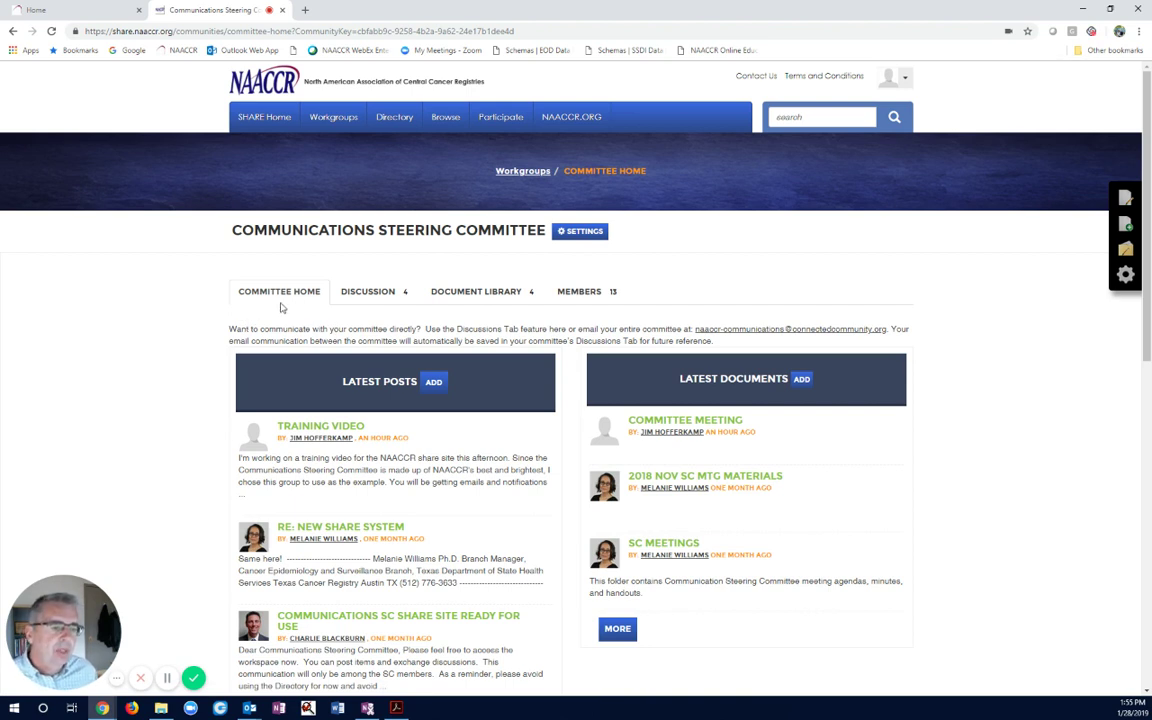
click(358, 299)
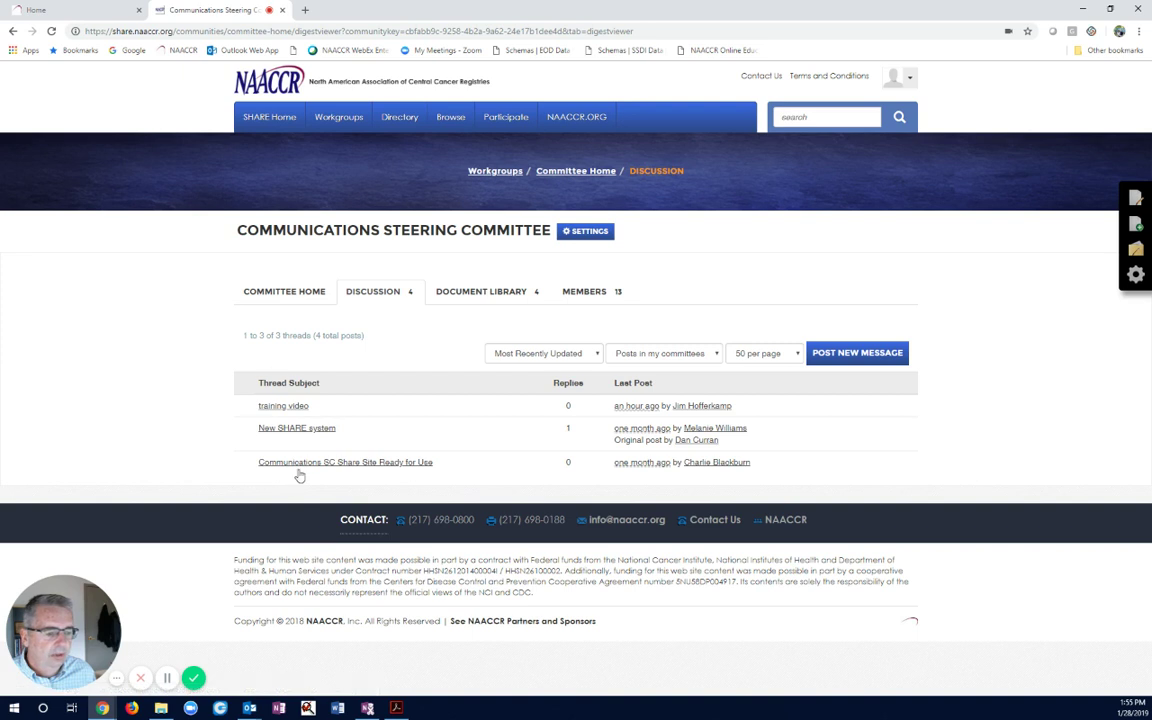
Step: Post a new committee message with subject 'Say hello' and body 'Saying Hello'
click(886, 360)
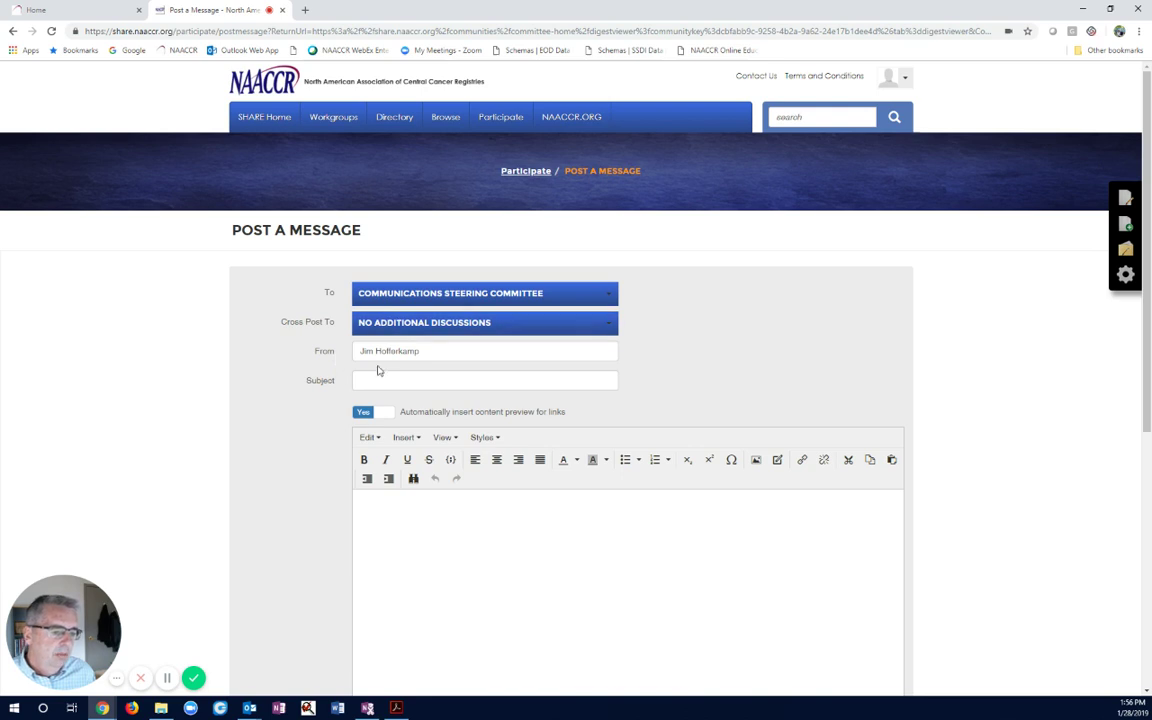
click(378, 380)
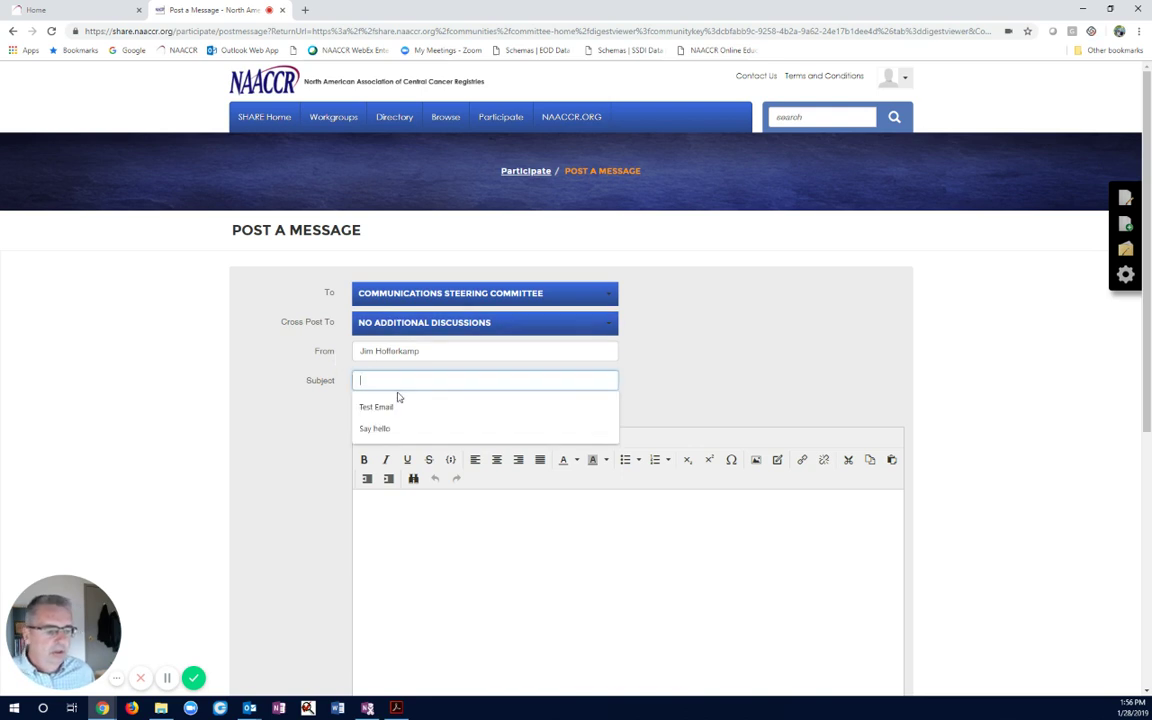
click(376, 428)
click(420, 519)
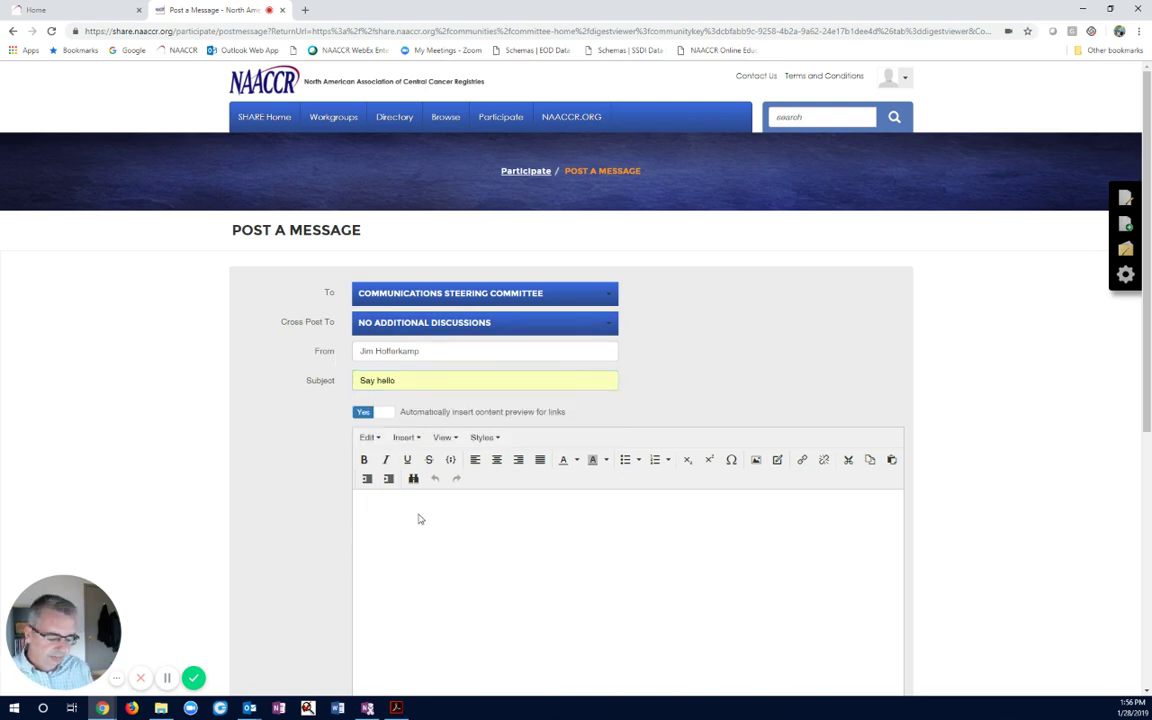
text(Saying Hello)
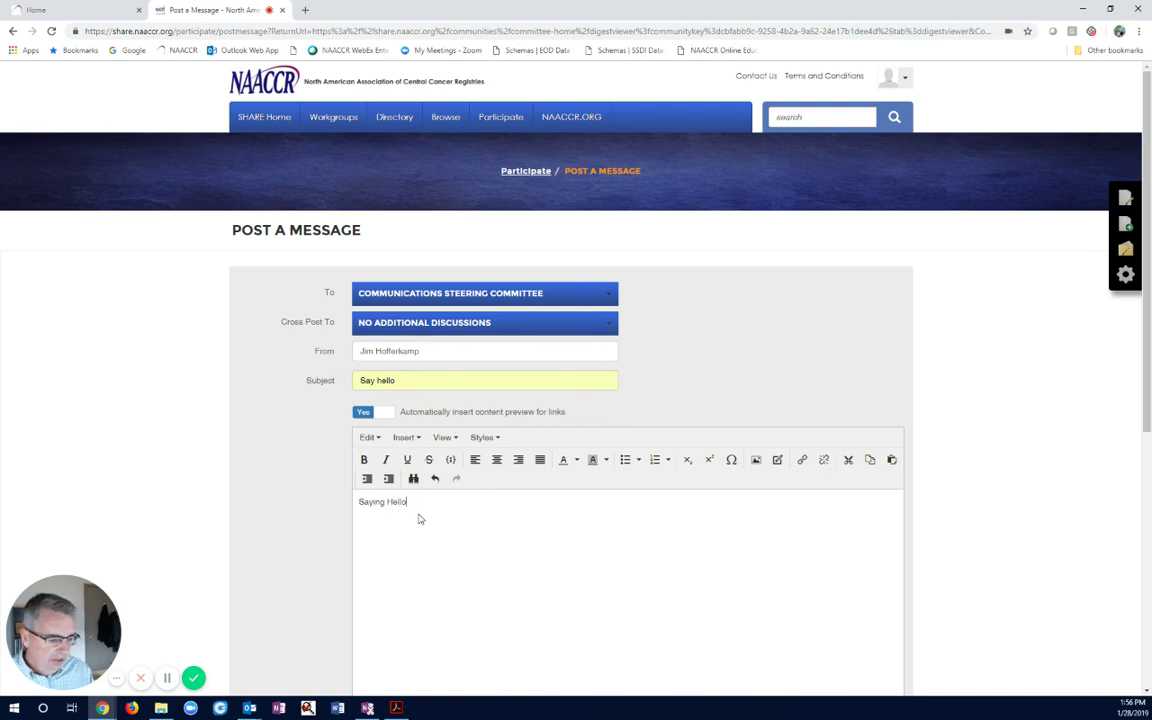
scroll(425, 522, down, 4)
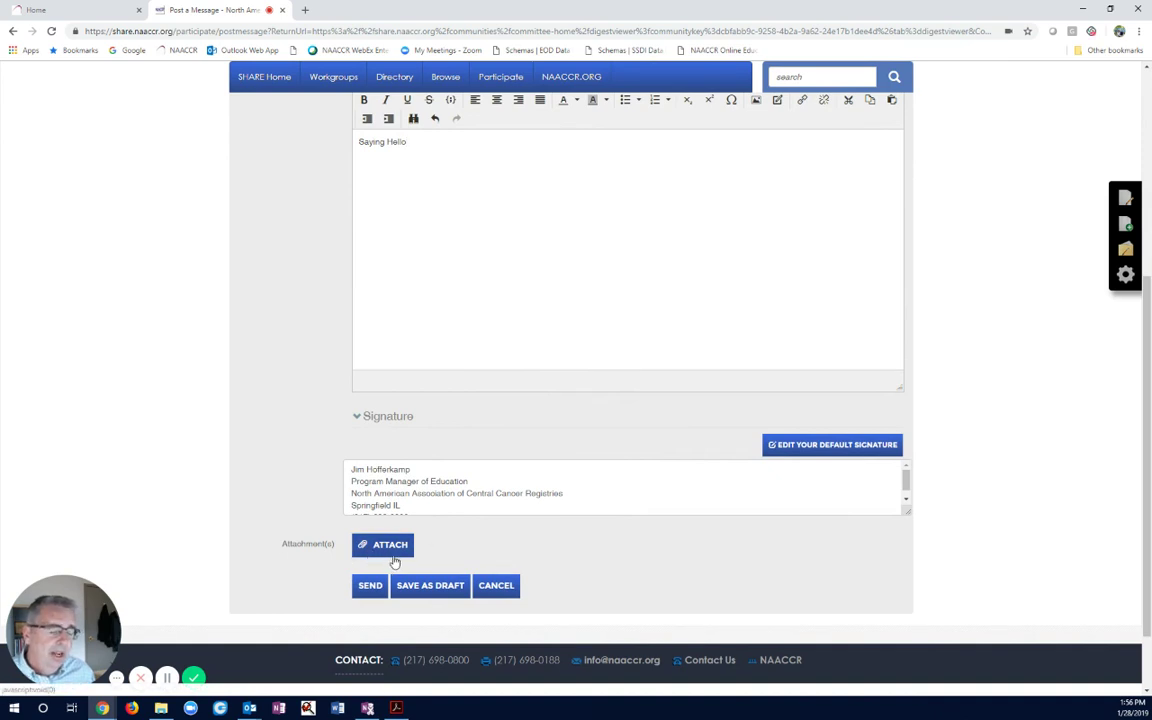
scroll(410, 553, up, 5)
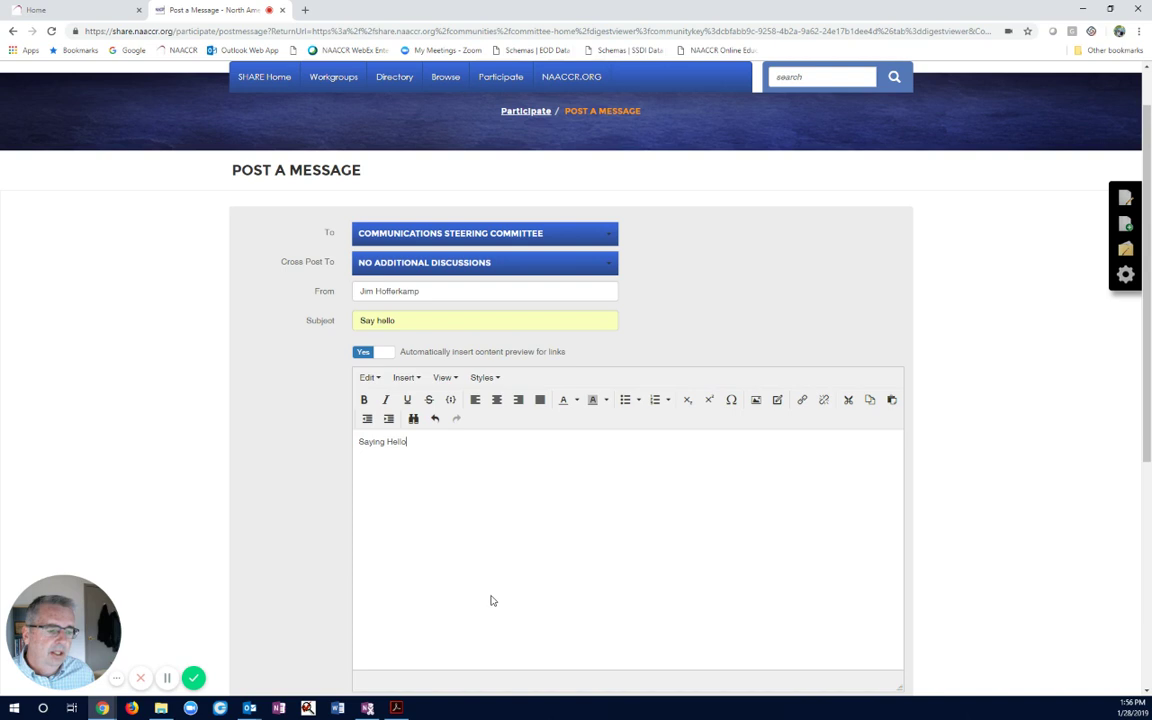
scroll(495, 602, down, 3)
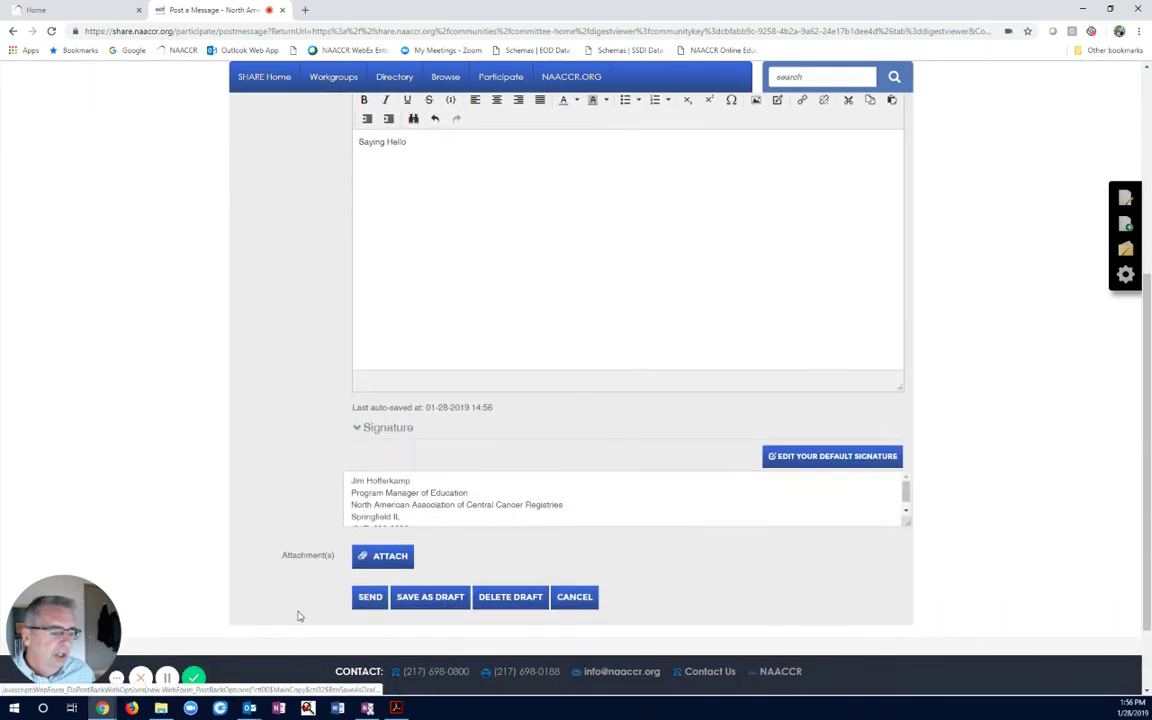
click(366, 597)
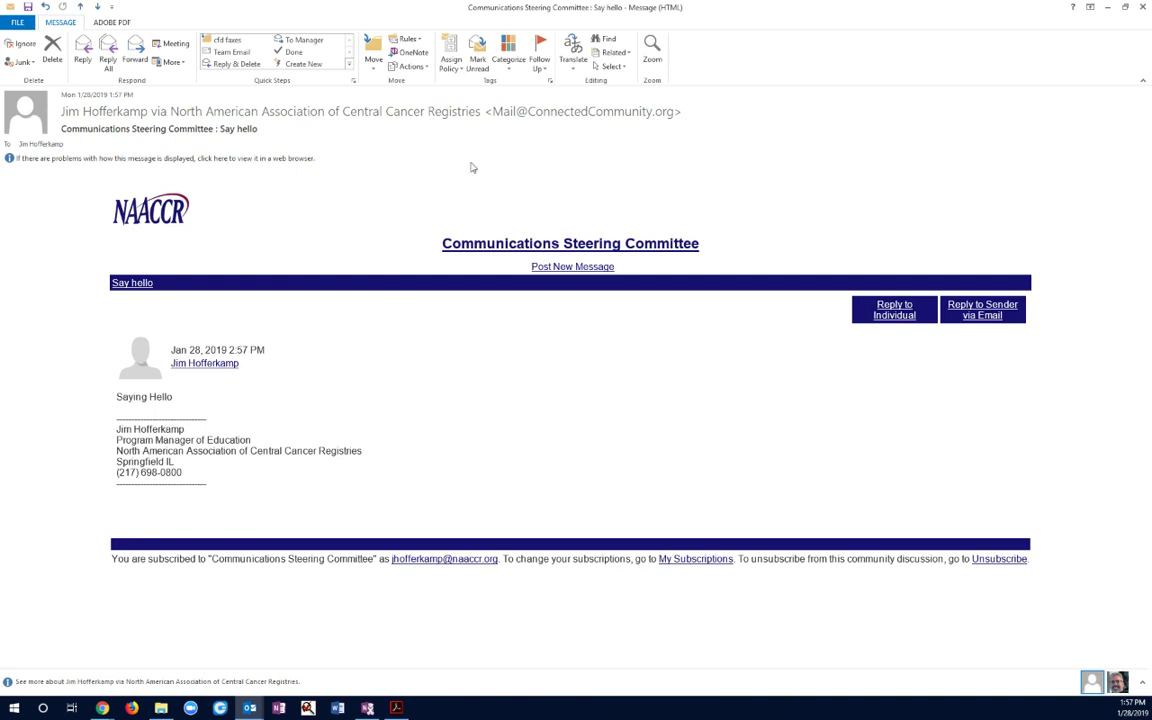
Step: Open the 'Communications Steering Committee : Say hello' notification email in Outlook
mouse_move(608, 107)
click(976, 320)
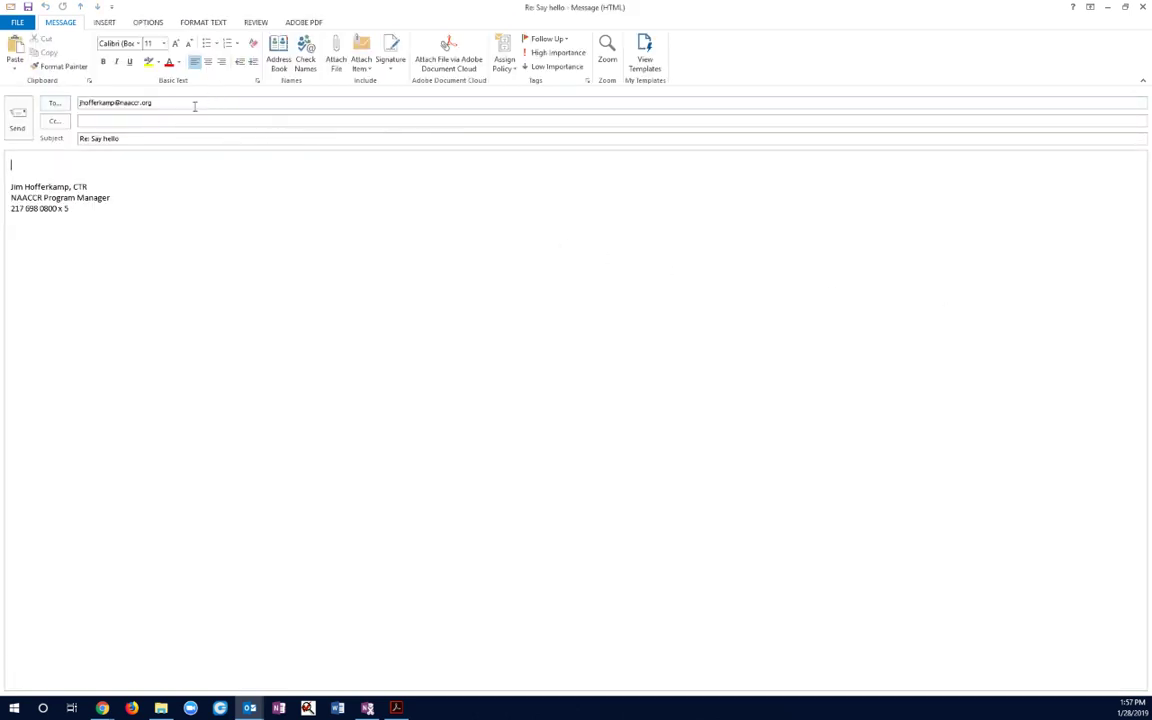
click(161, 102)
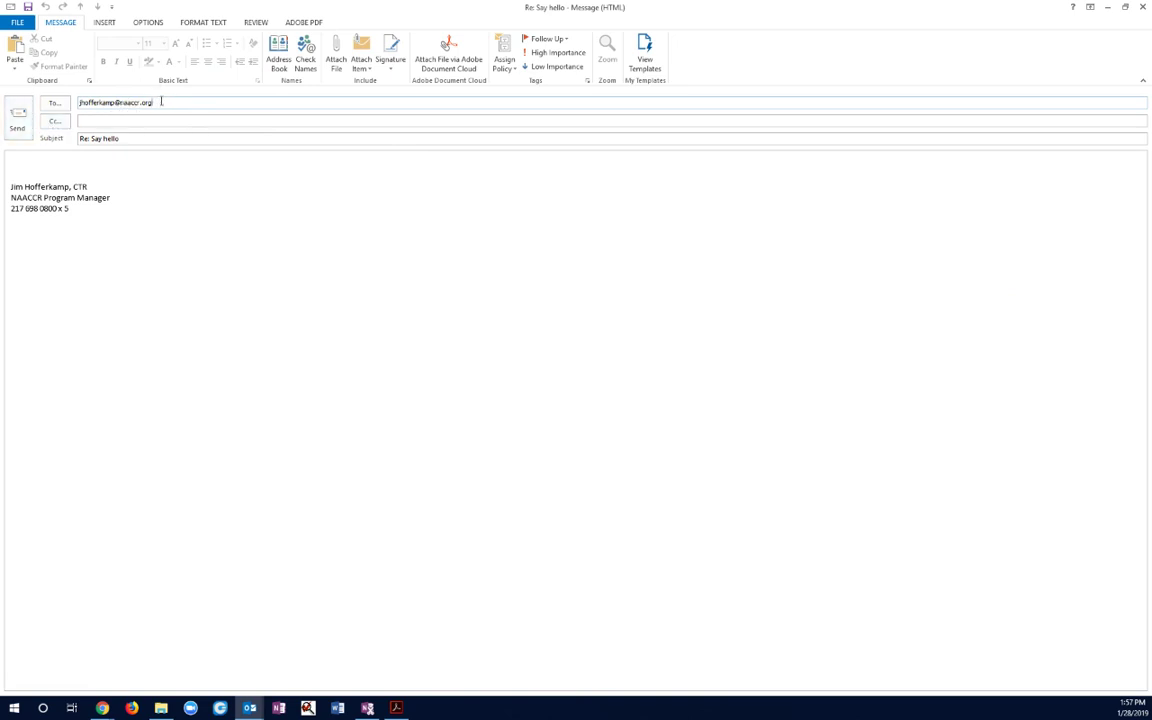
click(132, 139)
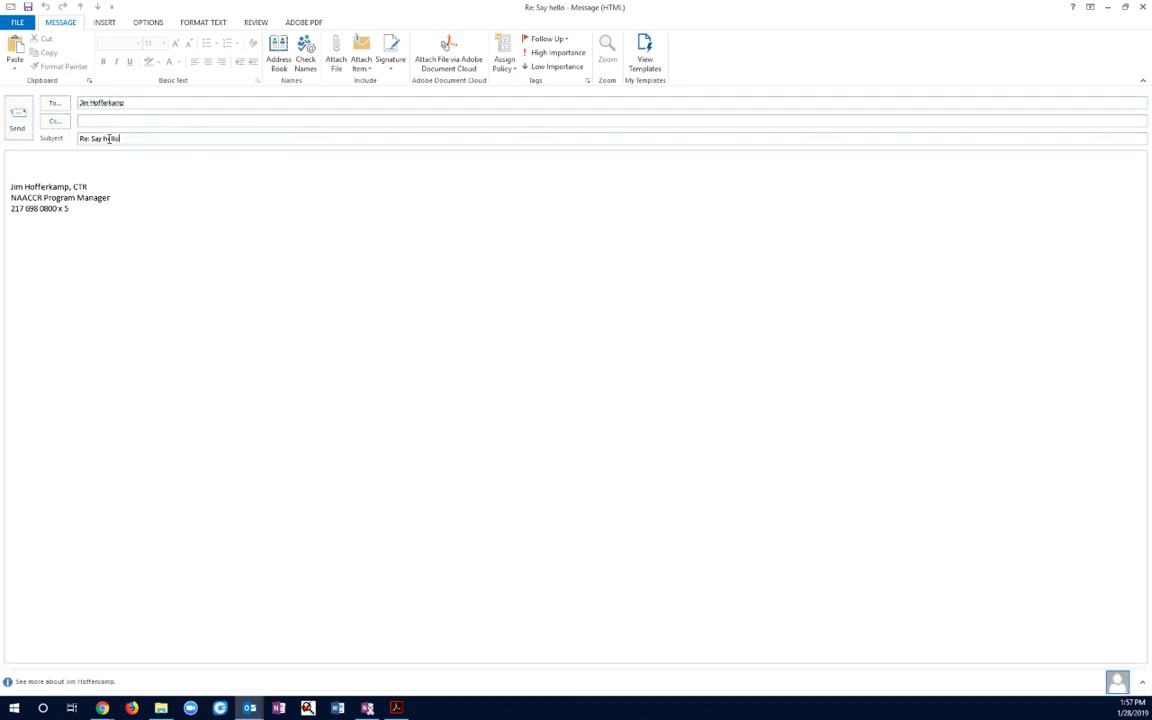
click(24, 157)
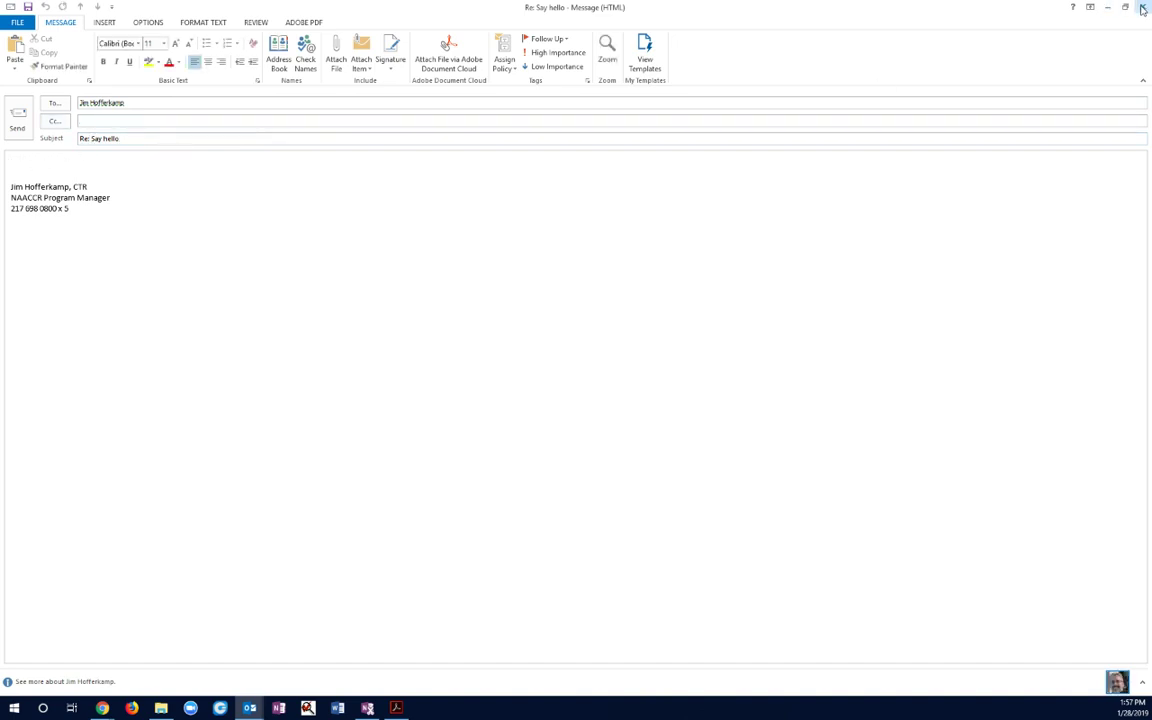
key(Escape)
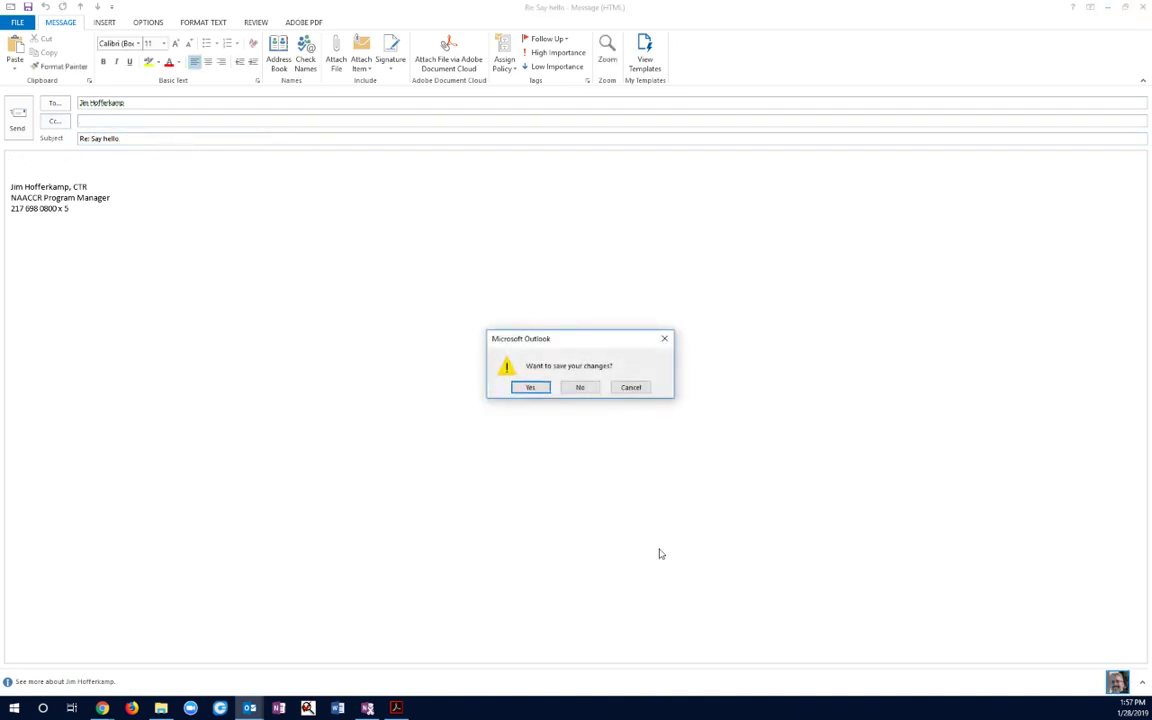
click(580, 387)
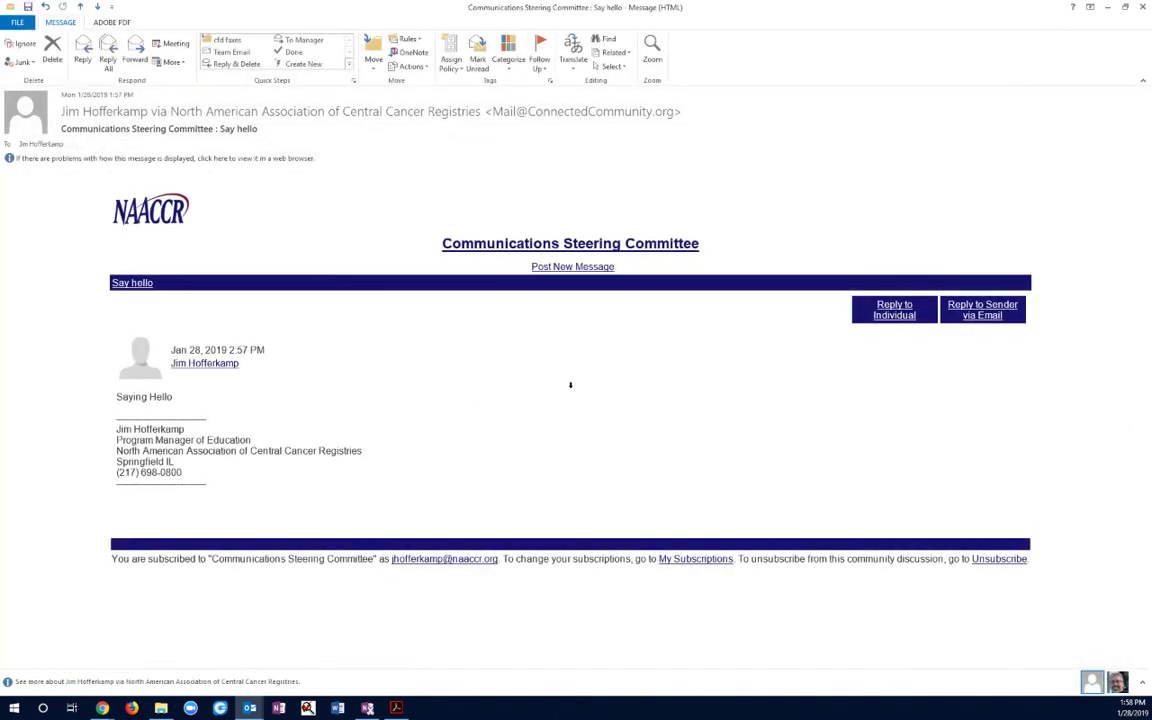
Step: Send a 'hello' reply to the committee list with Resource Test.docx attached
click(83, 52)
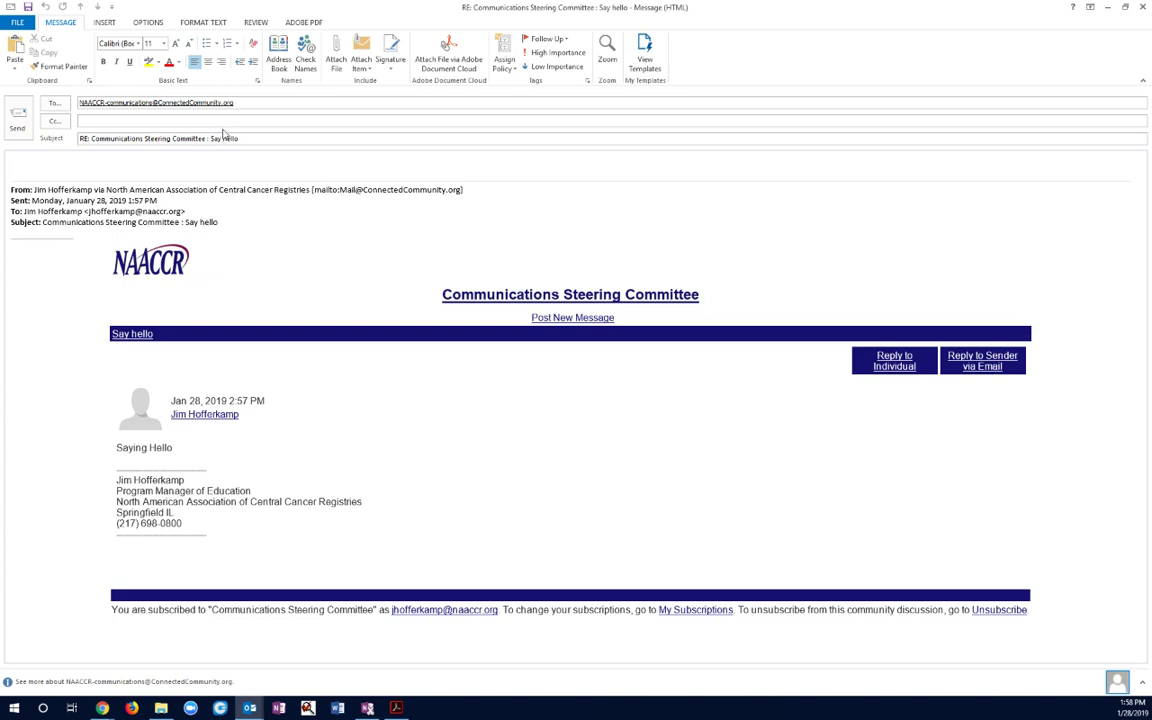
click(212, 102)
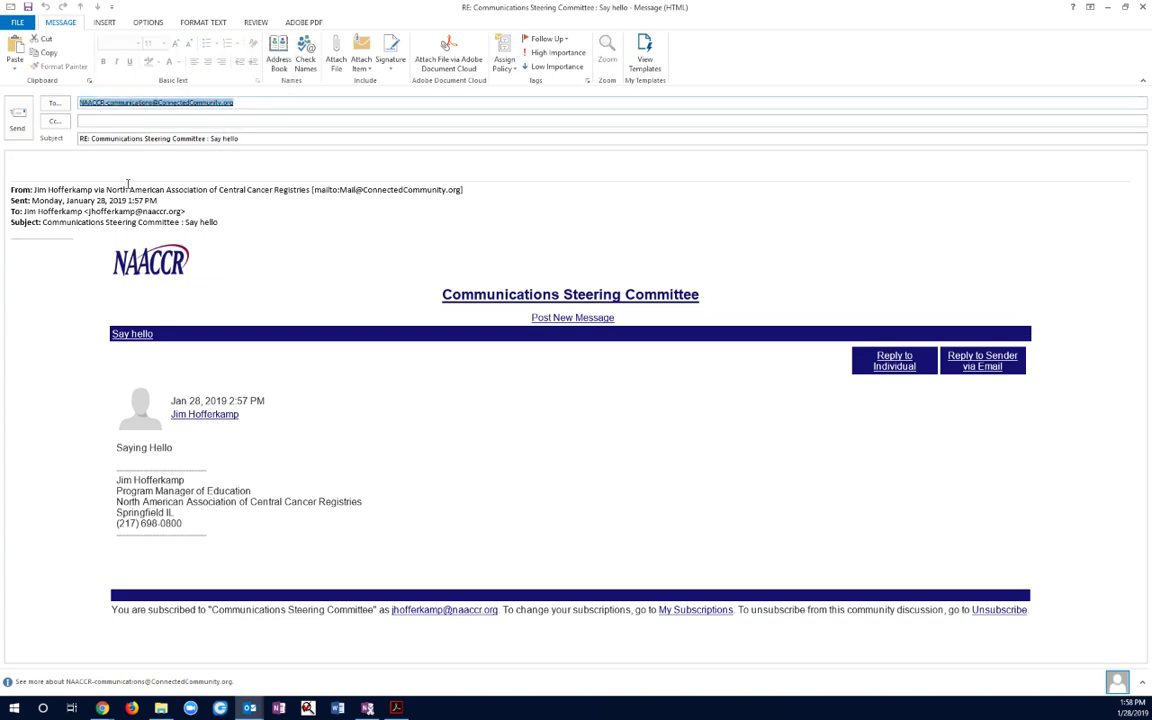
click(239, 103)
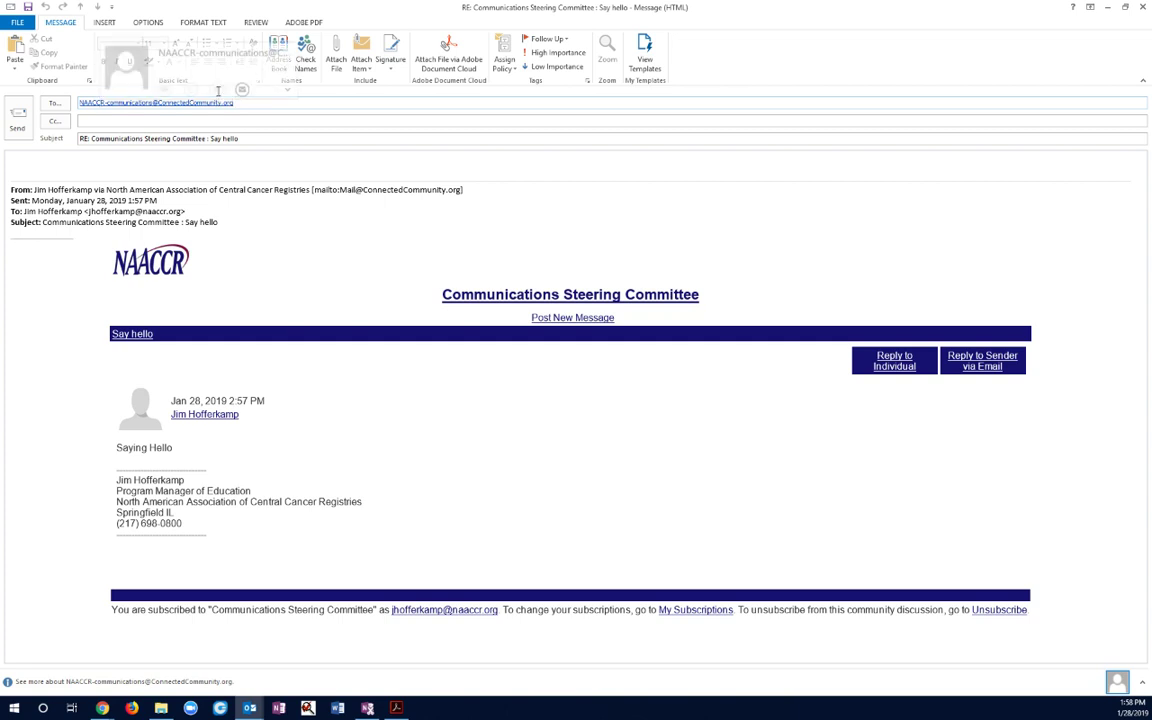
click(39, 165)
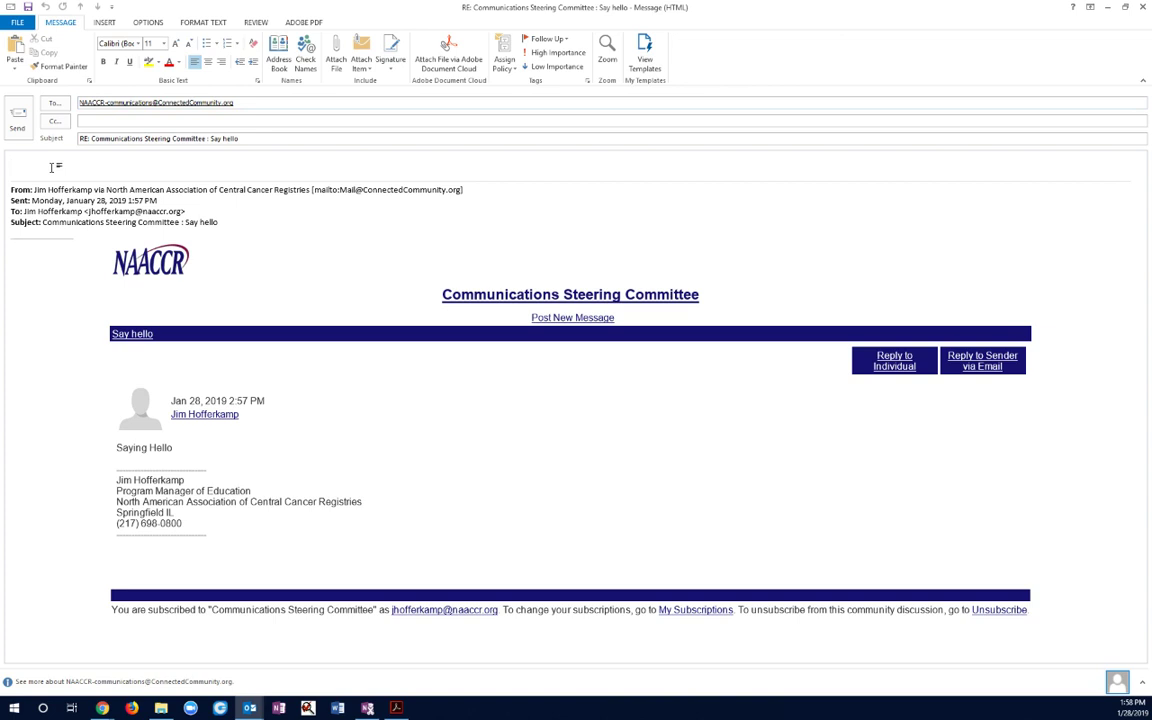
mouse_move(184, 103)
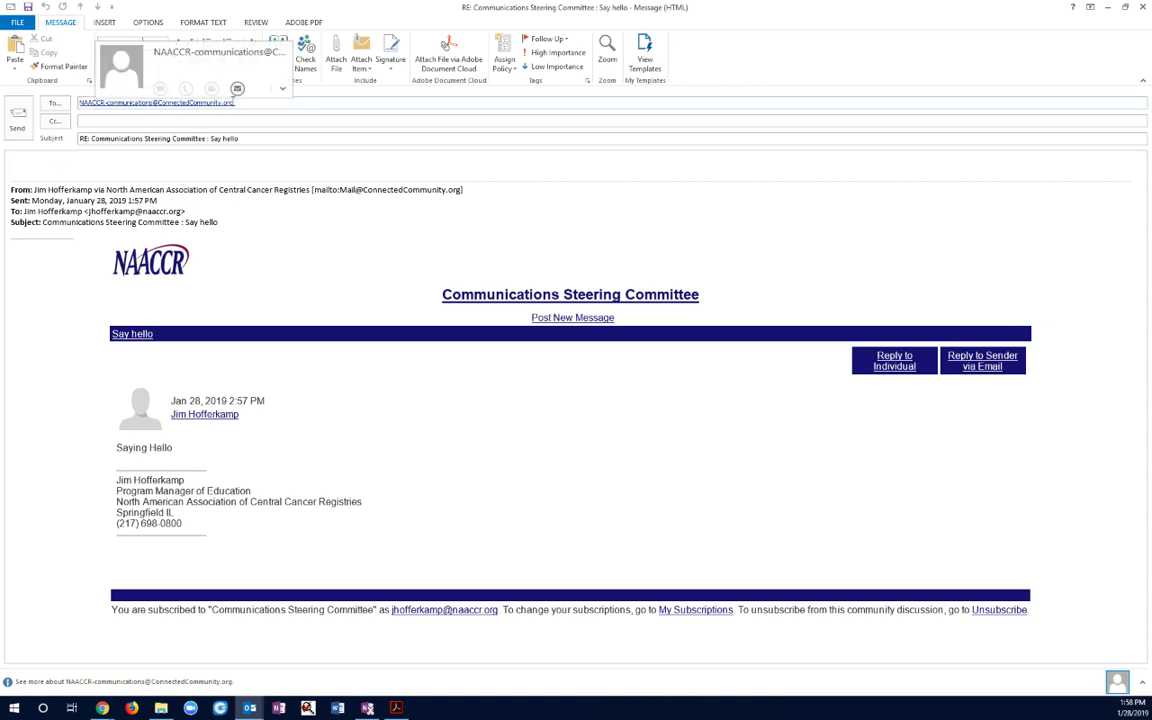
click(20, 165)
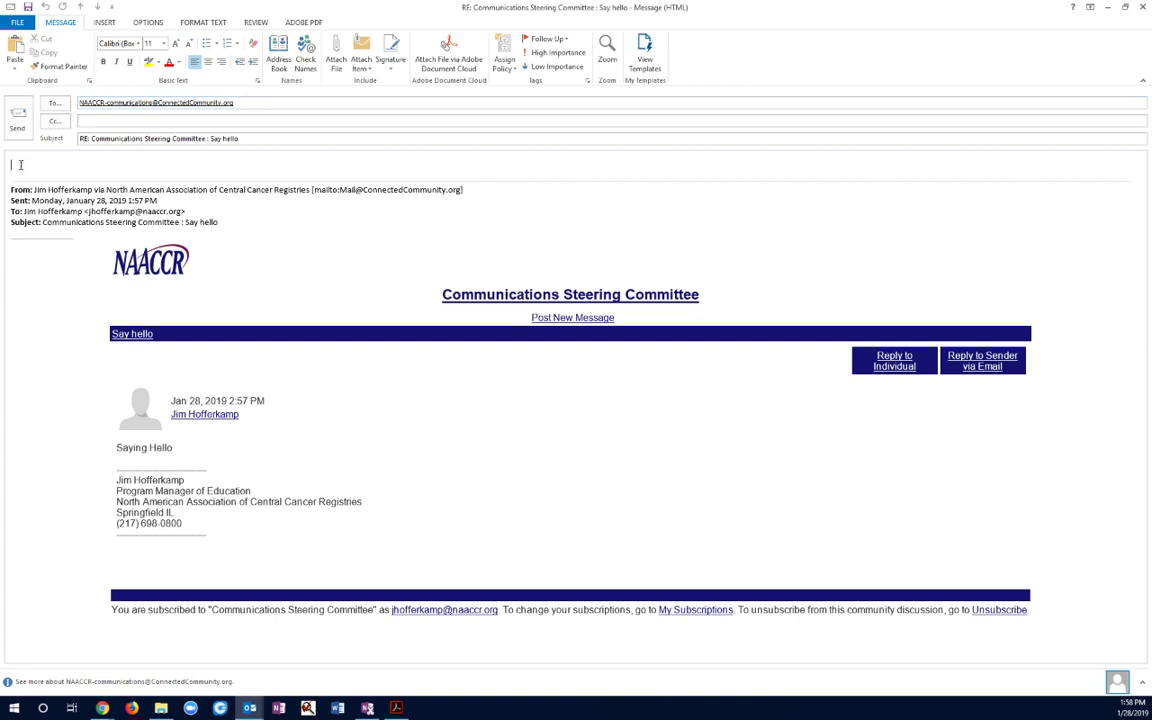
text(hello)
click(305, 52)
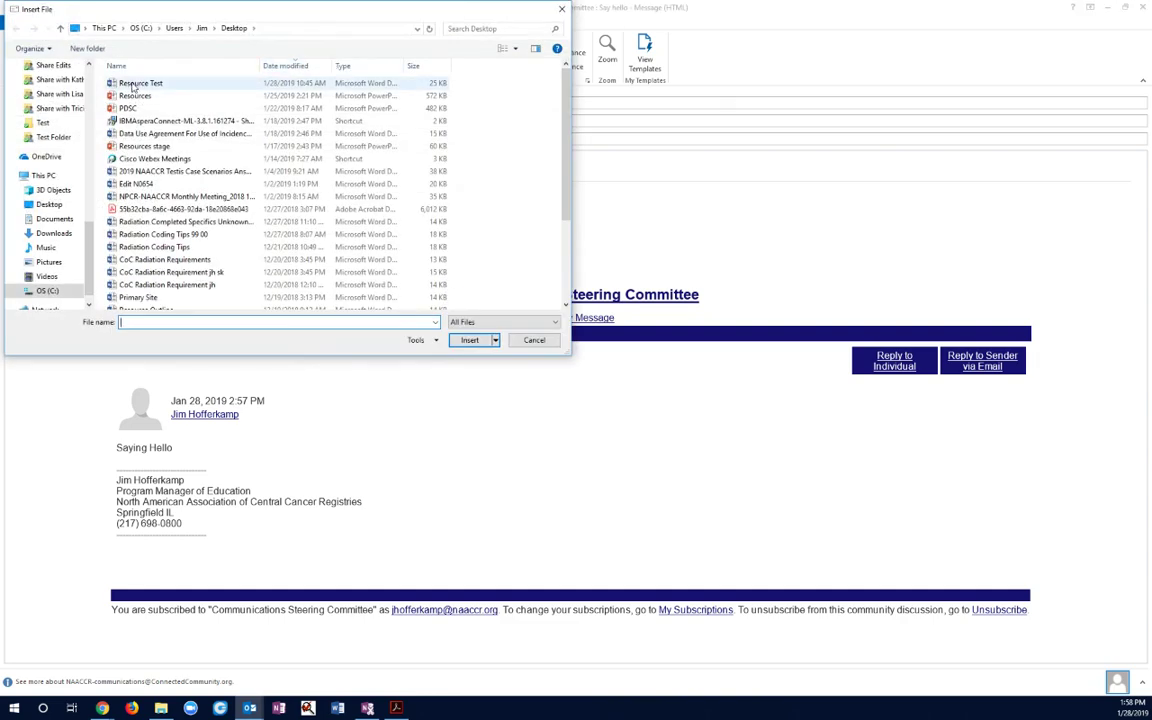
double_click(138, 84)
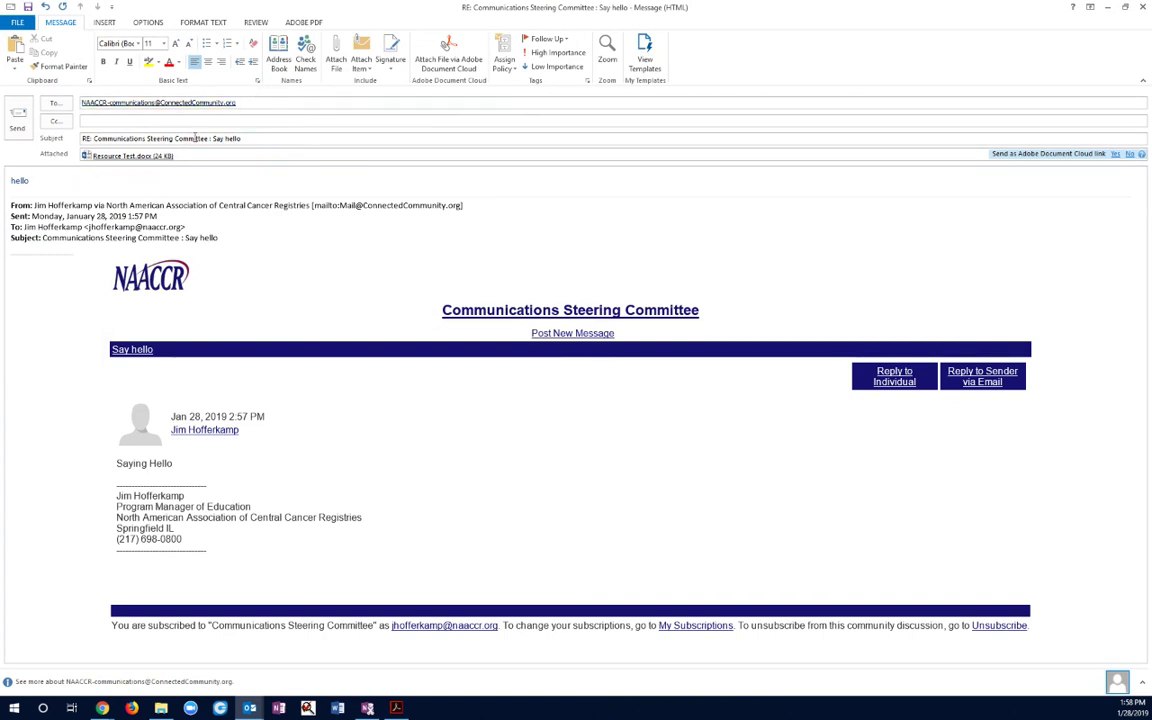
click(18, 128)
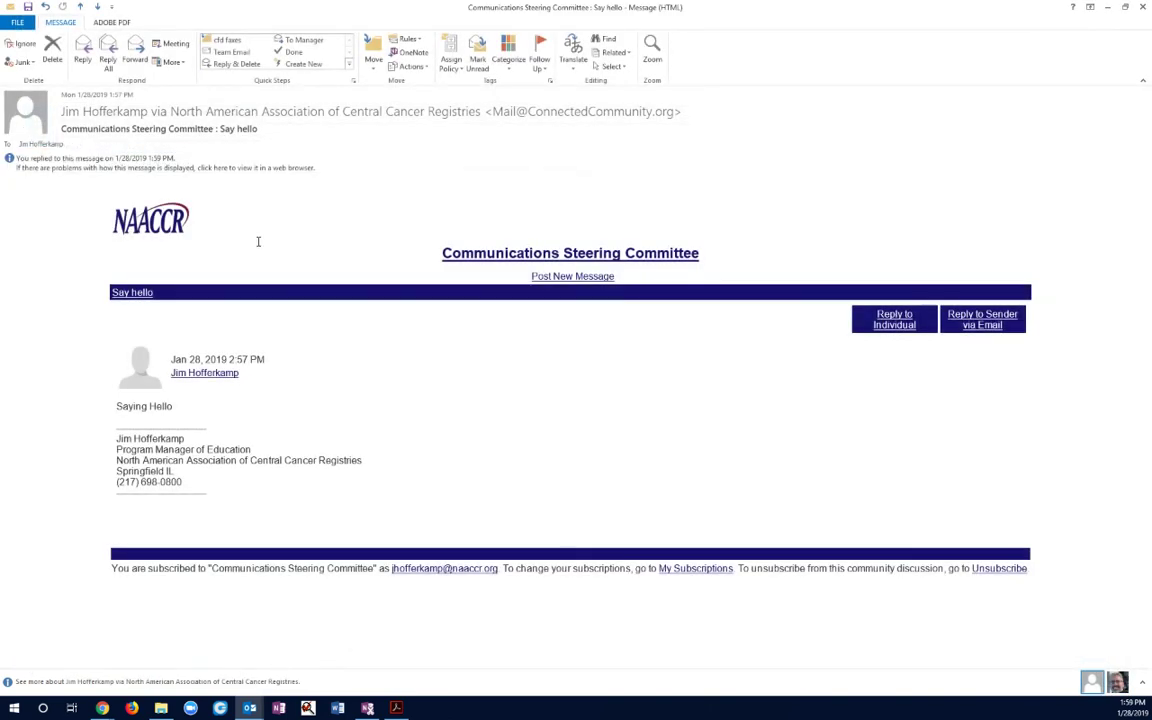
Step: Reload the committee discussion page in Chrome and open the Say hello thread
key(alt+Tab)
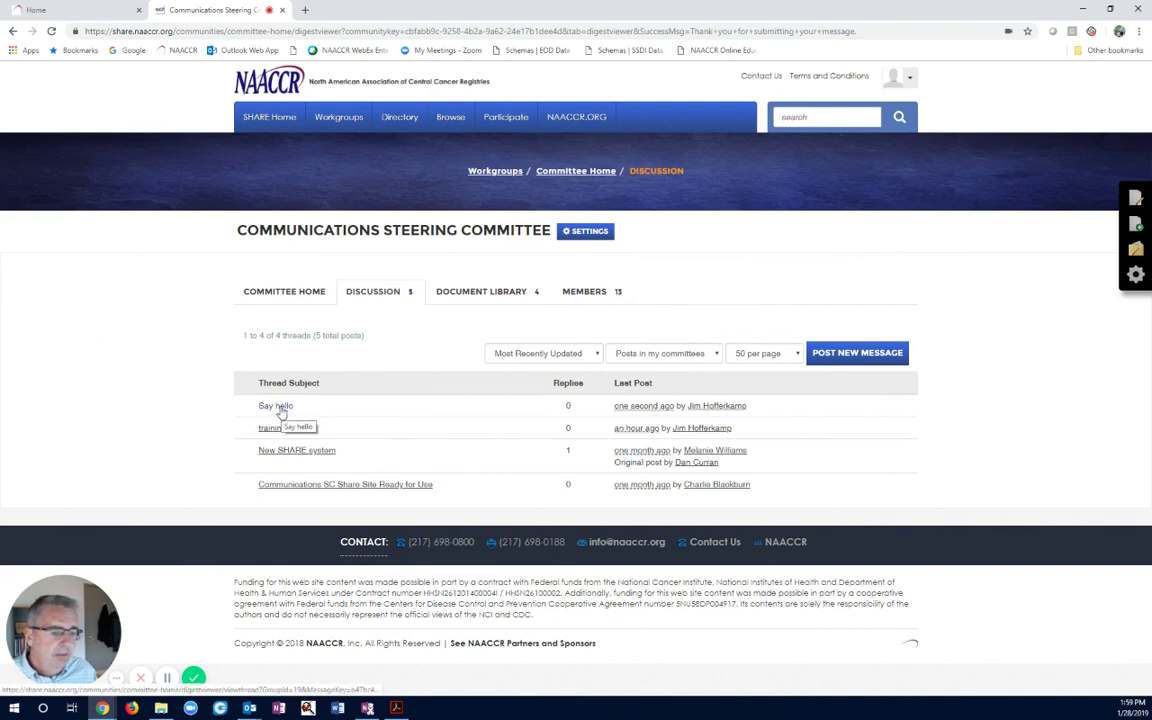
right_click(146, 359)
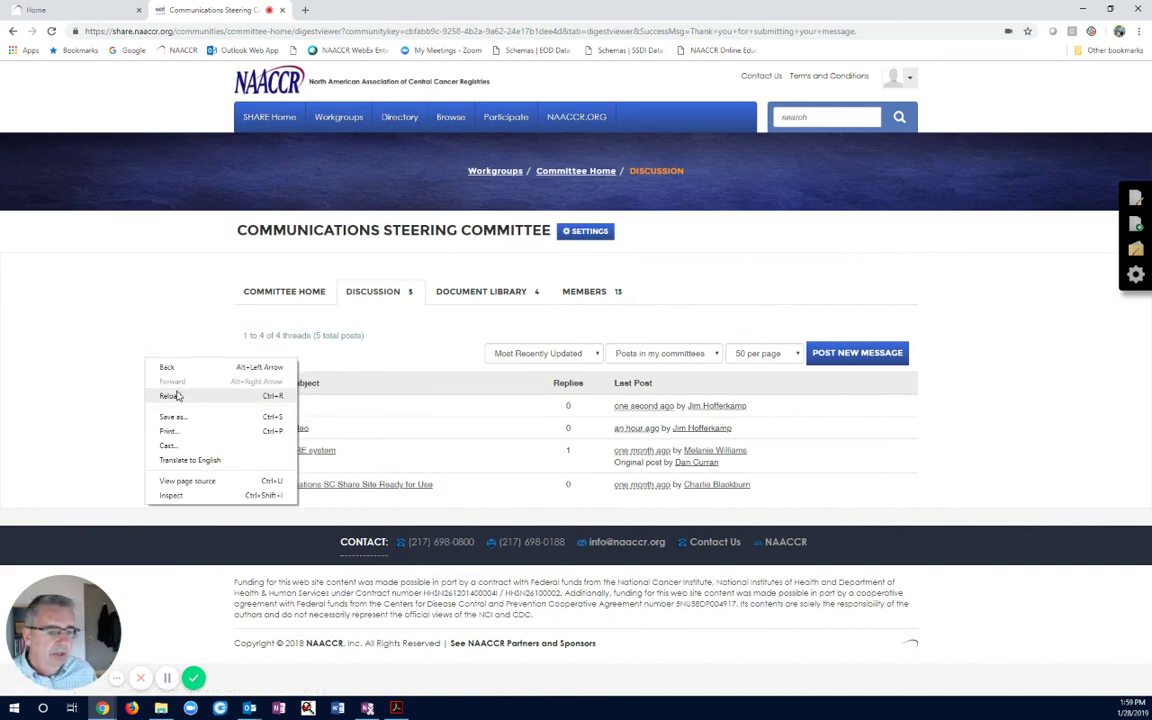
click(176, 396)
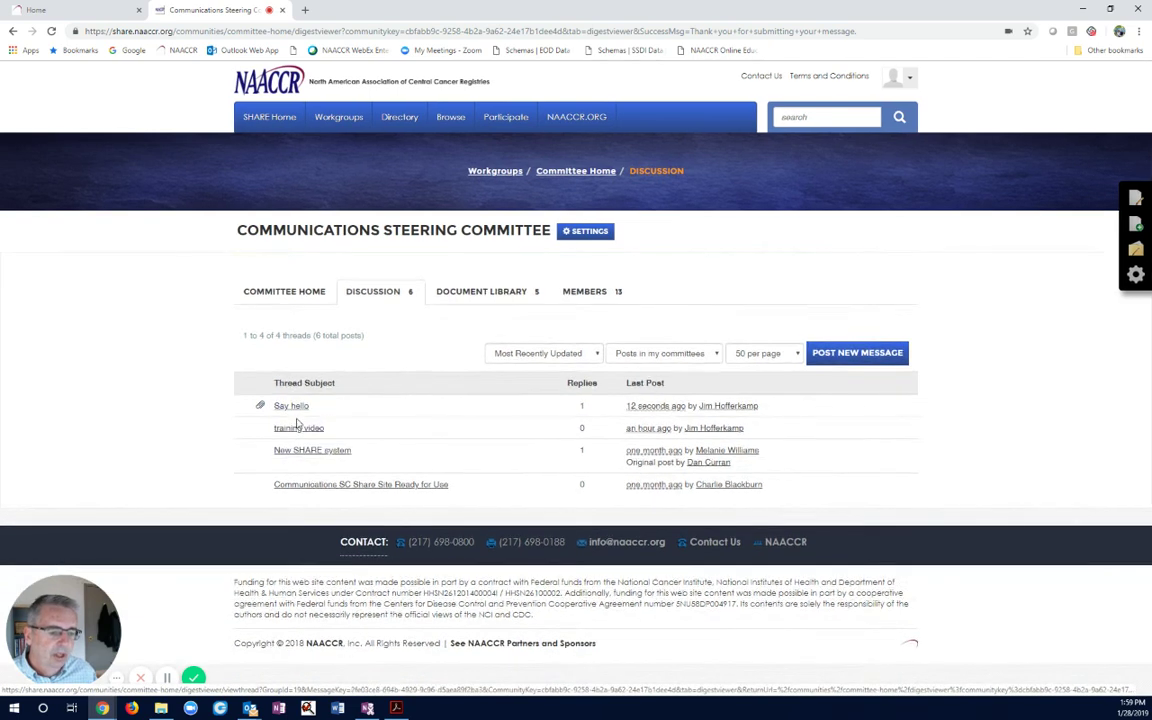
click(291, 408)
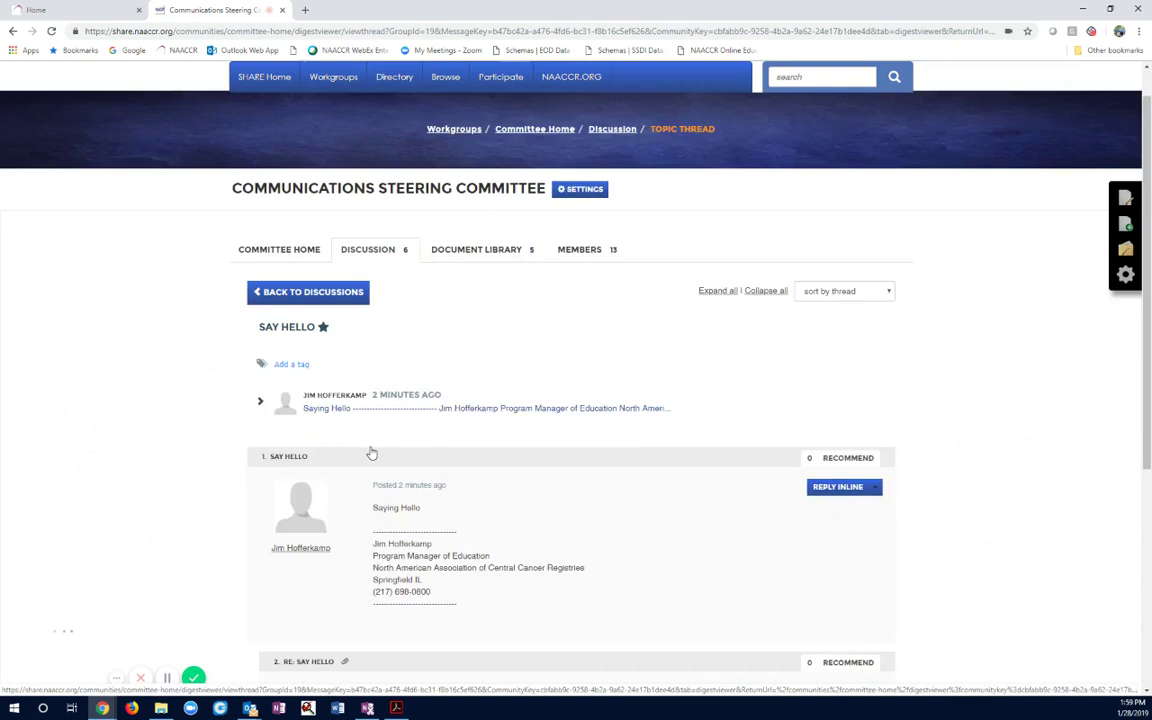
Step: Open the posted Resource Test.docx attachment in Word, close it, and review the thread
scroll(371, 454, down, 3)
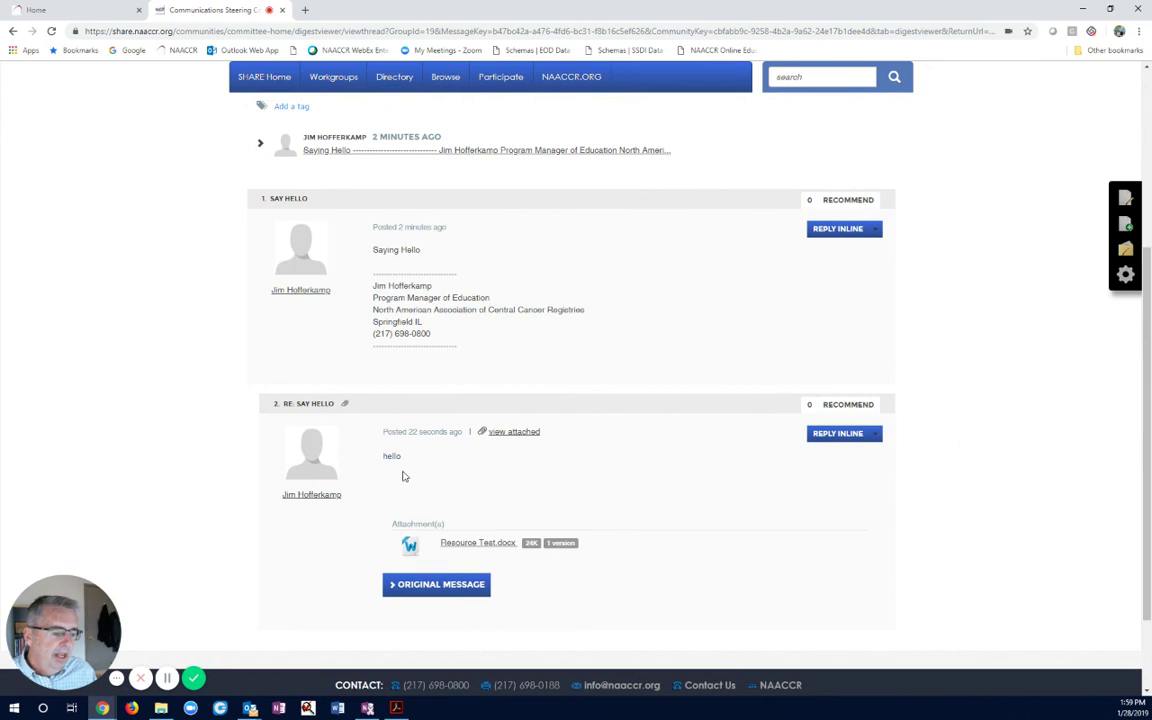
click(466, 545)
click(70, 680)
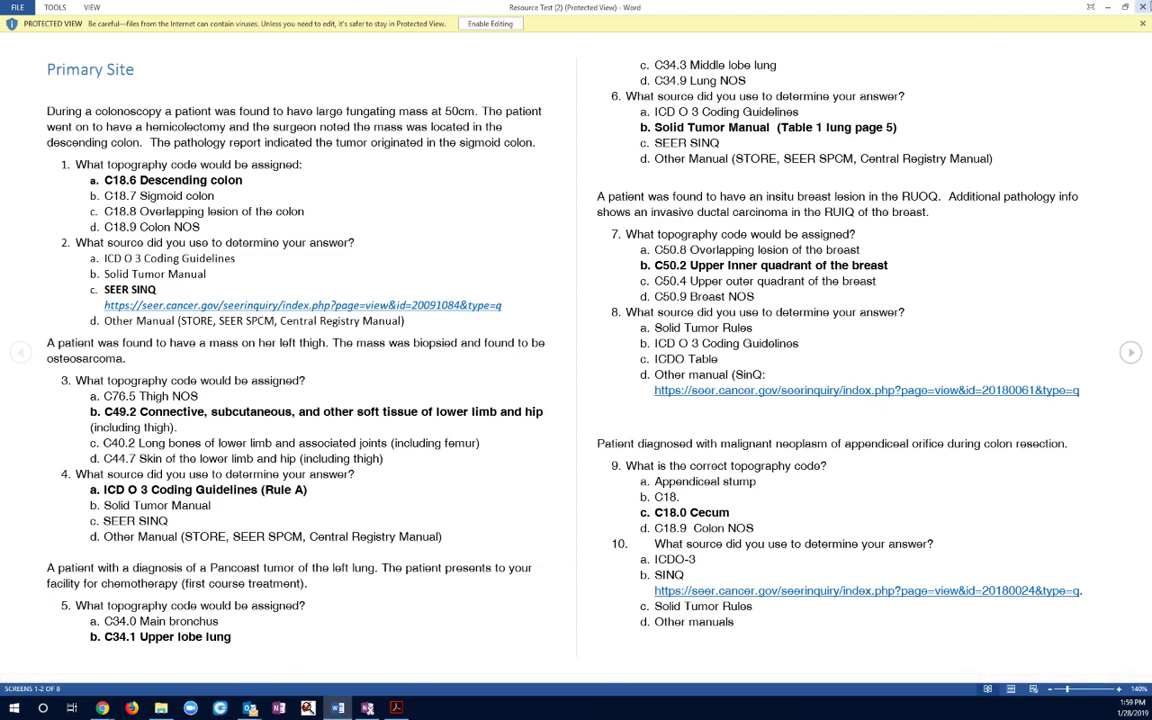
click(1143, 7)
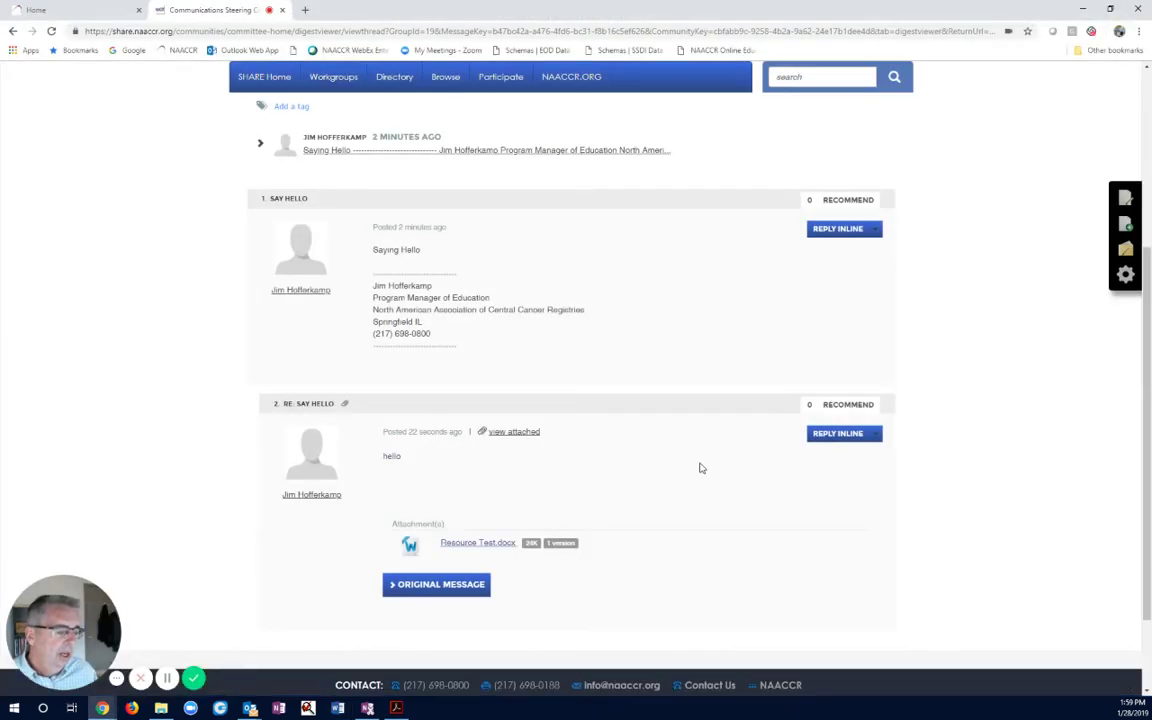
scroll(694, 478, up, 2)
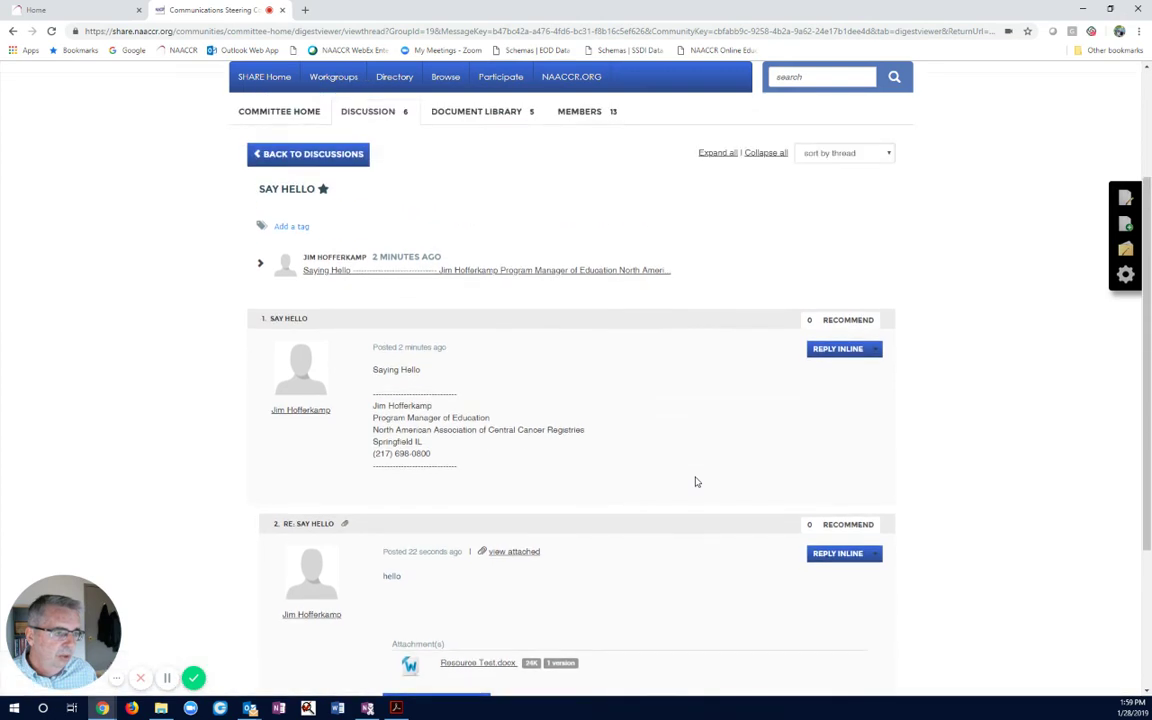
scroll(694, 478, down, 3)
scroll(578, 531, down, 1)
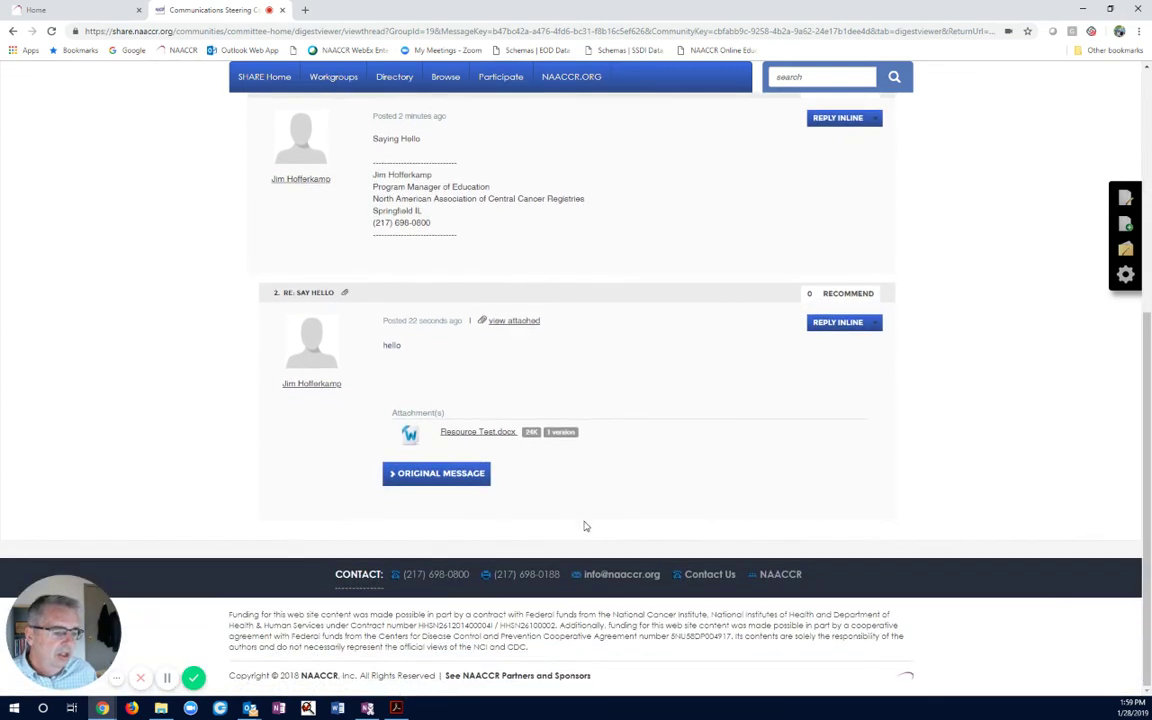
scroll(607, 453, up, 3)
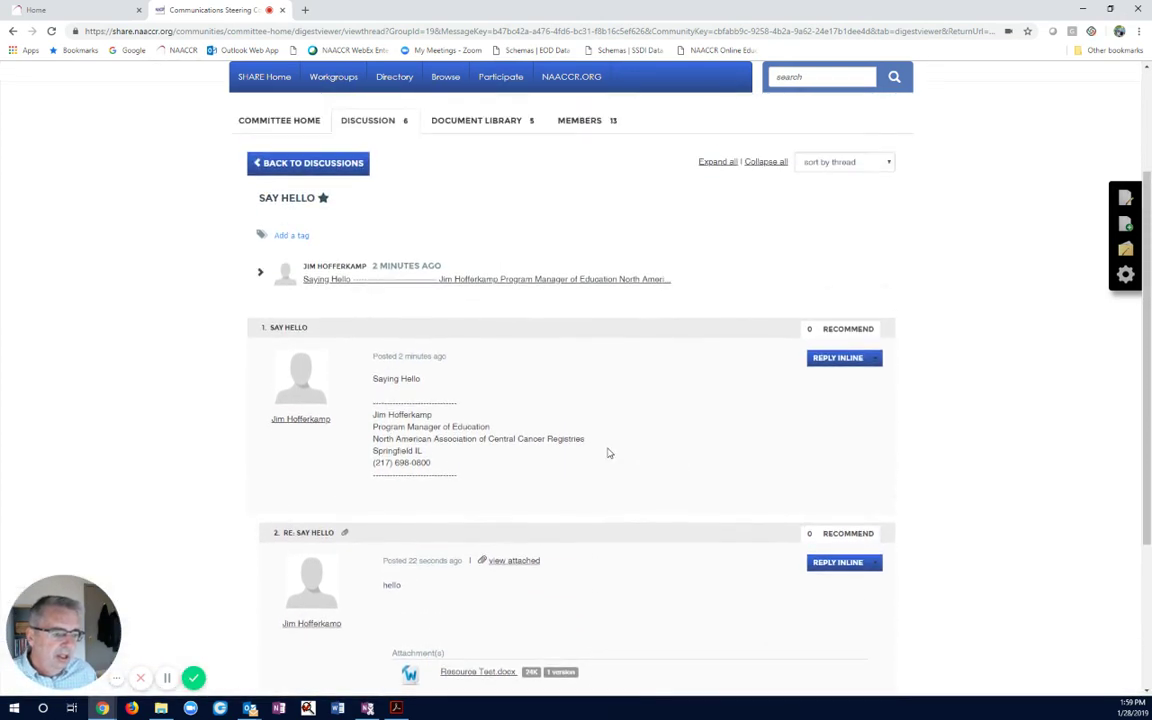
scroll(630, 414, up, 2)
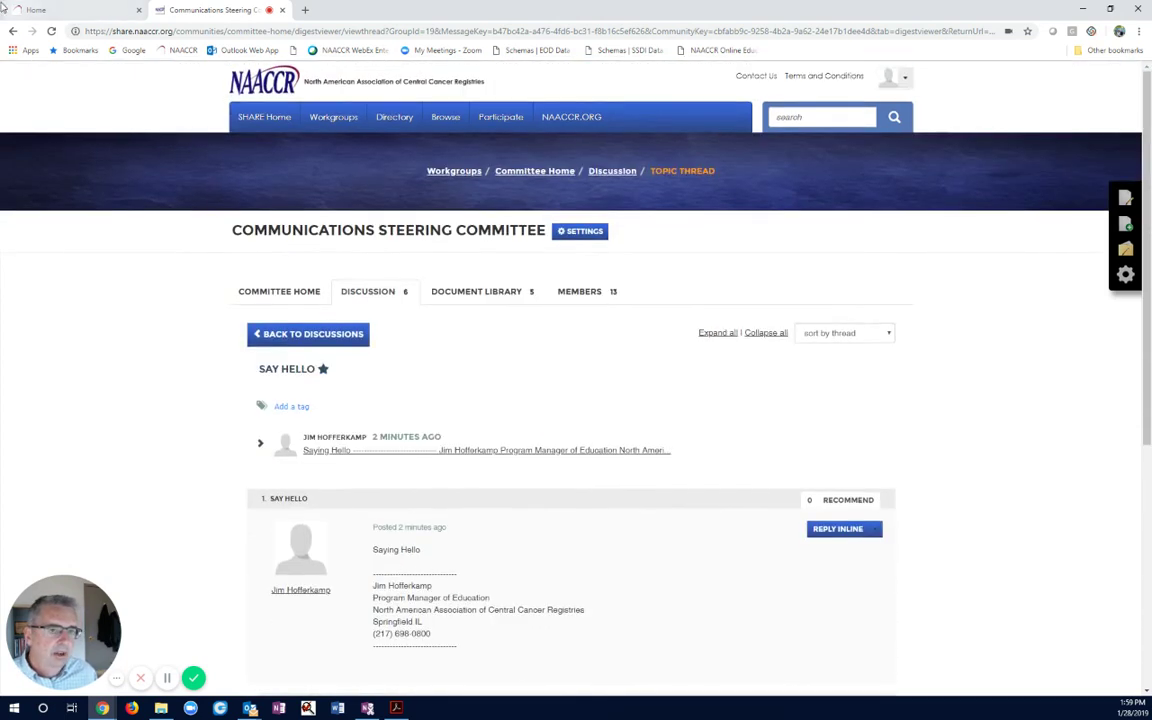
Step: Return to the discussion list, where Say hello now shows 1 reply and an attachment
click(322, 338)
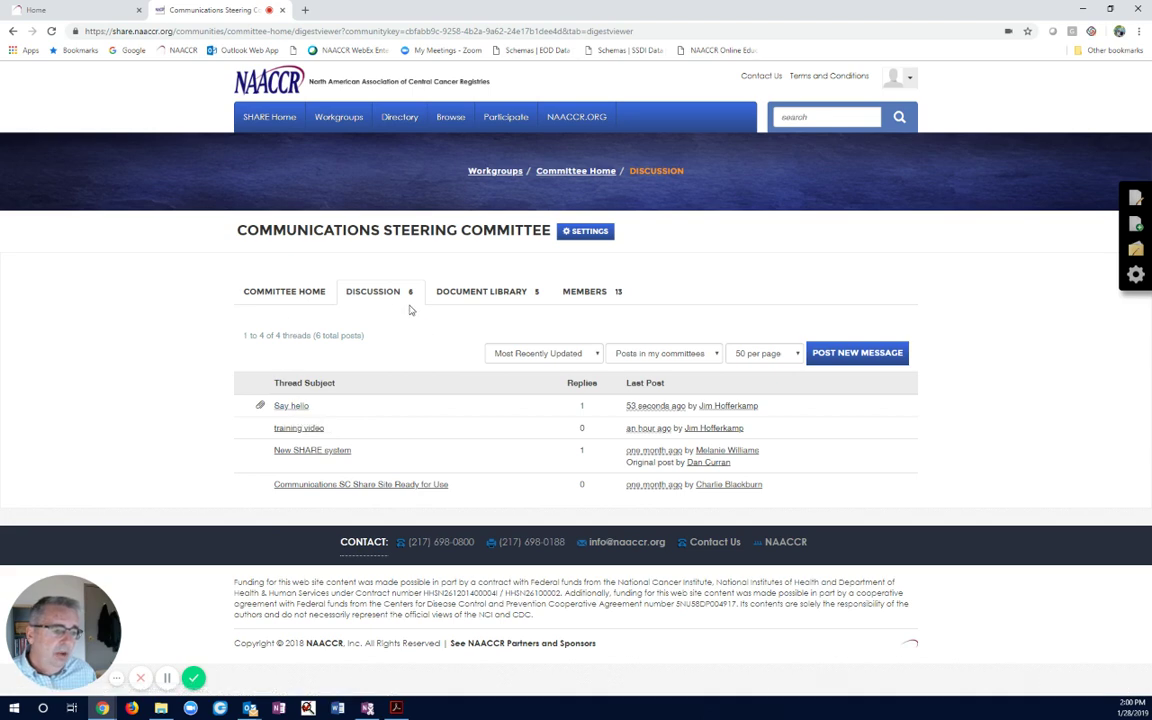
Step: Open Say hello Attachments in the Document Library and download Resource Test.docx
click(450, 297)
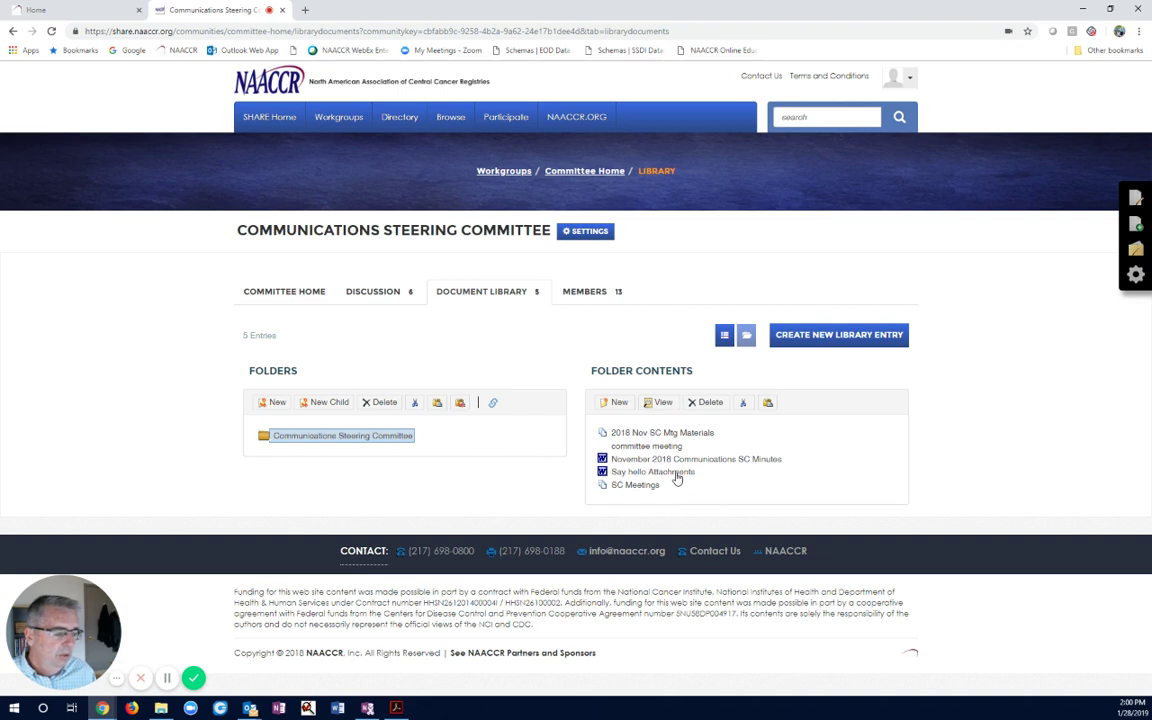
click(676, 474)
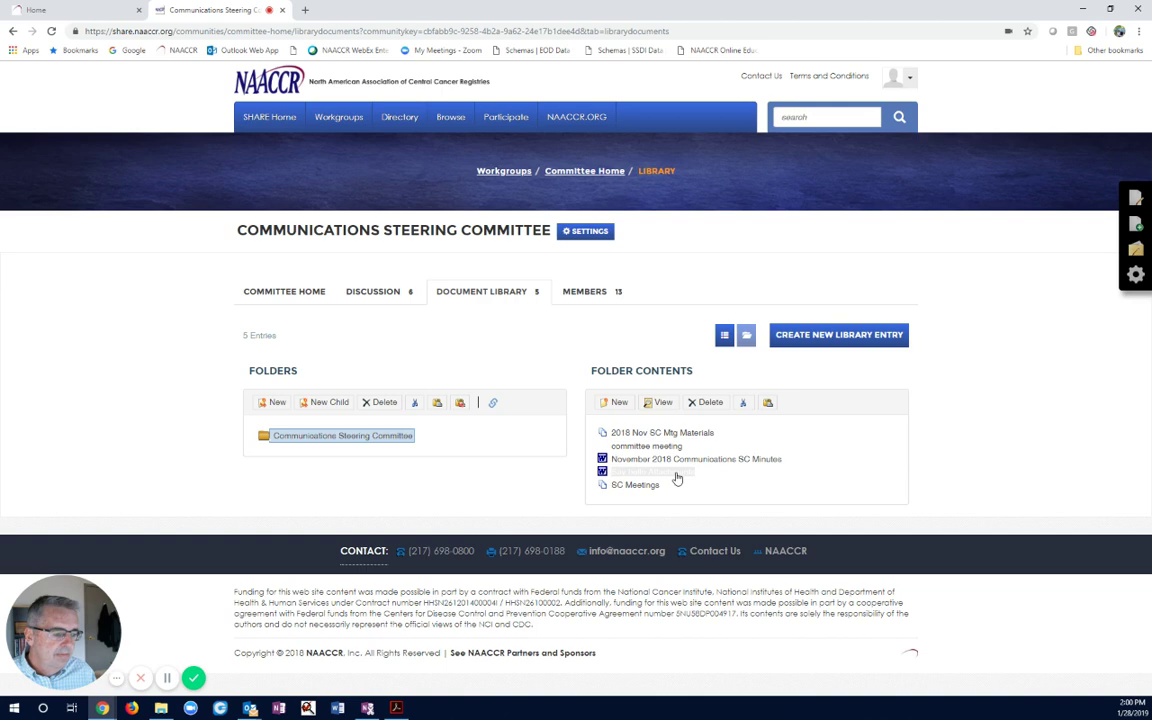
double_click(676, 474)
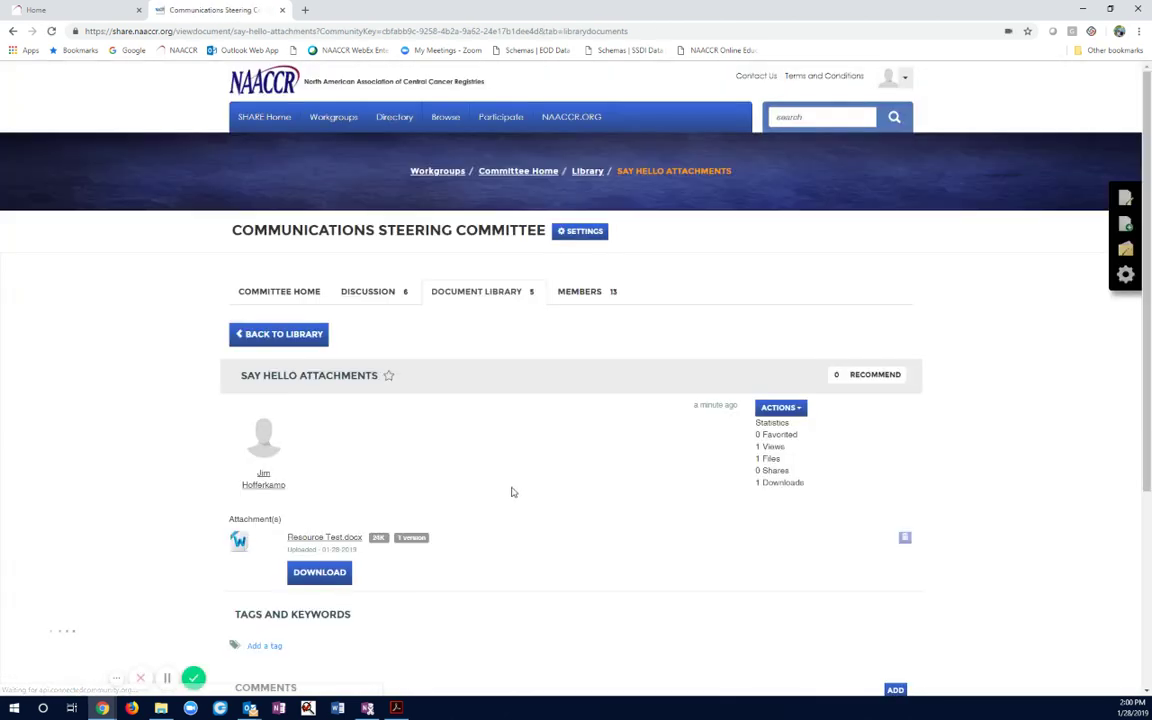
scroll(510, 488, down, 2)
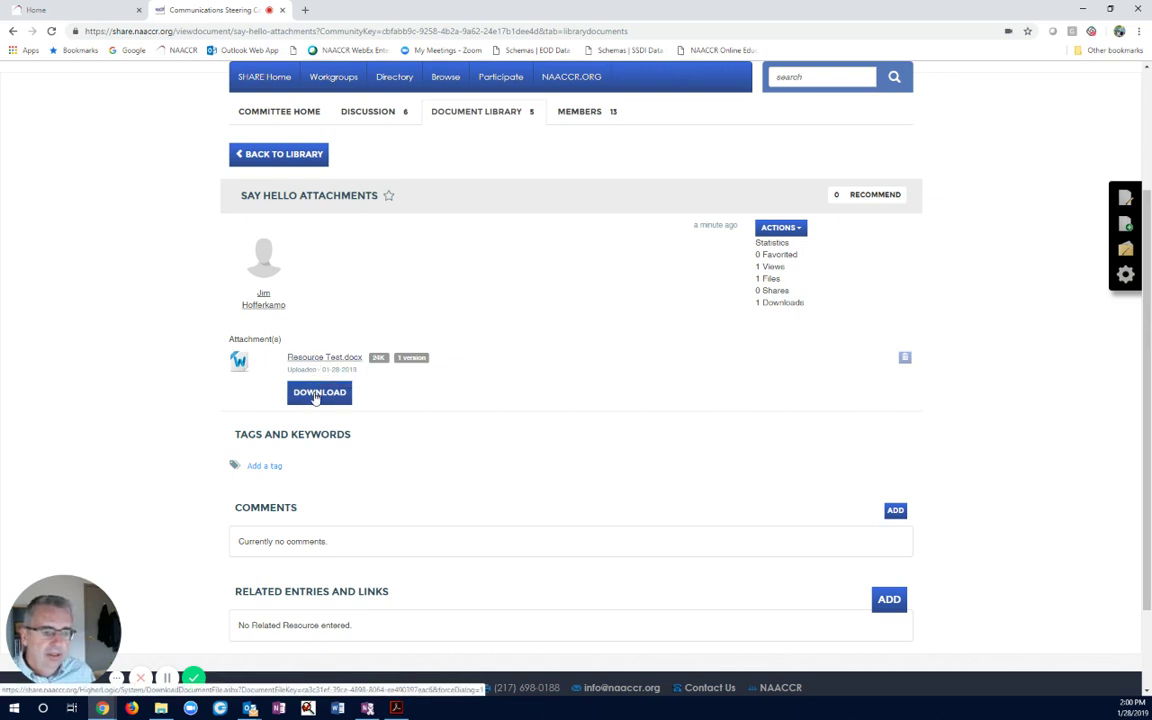
click(316, 395)
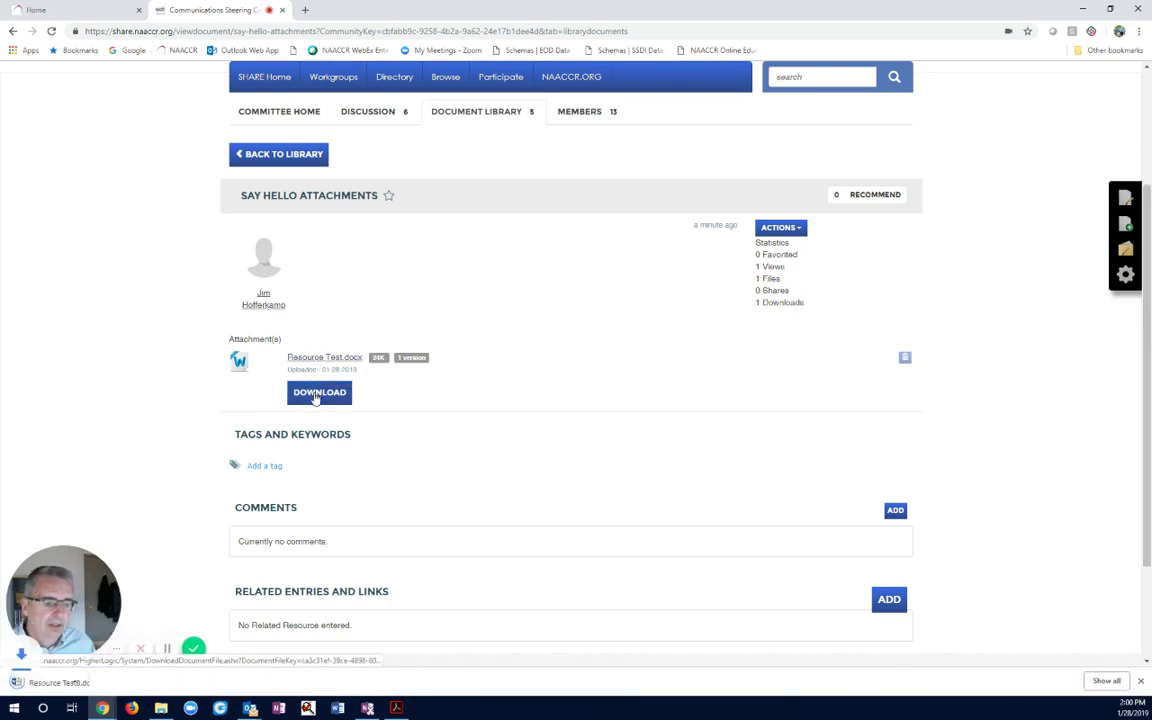
Step: Open the downloaded Resource Test document in Word, enable editing, type 'fjafljal' below Primary Site, and save
click(75, 683)
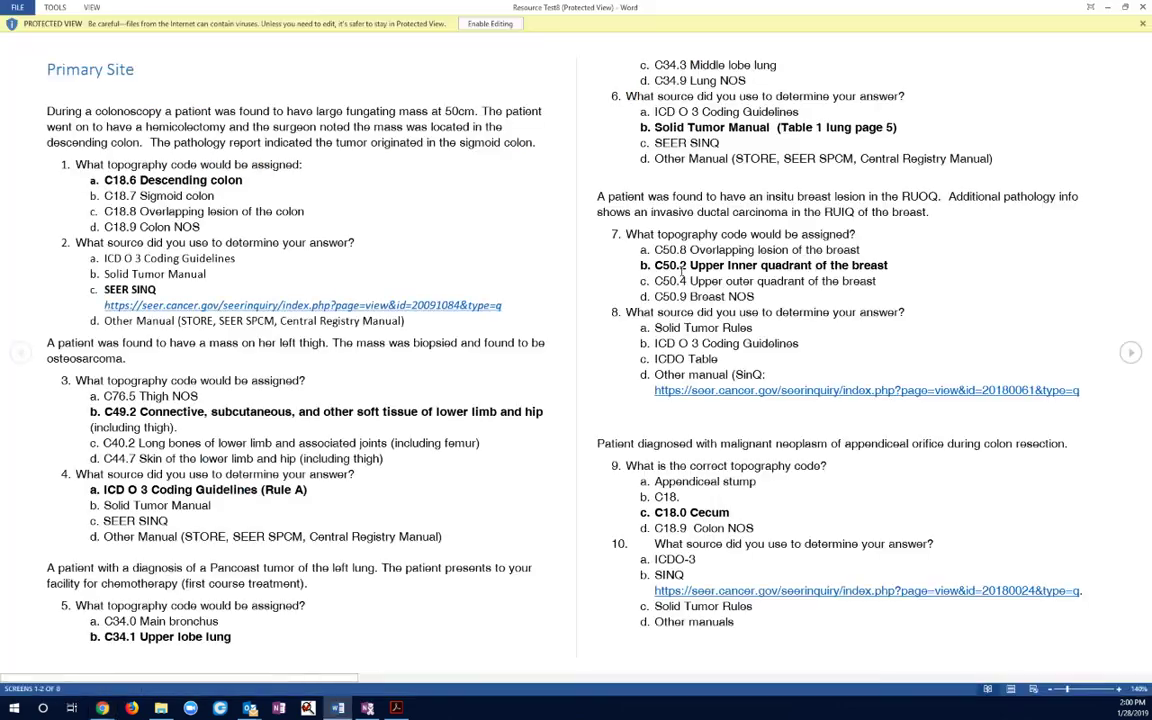
click(480, 24)
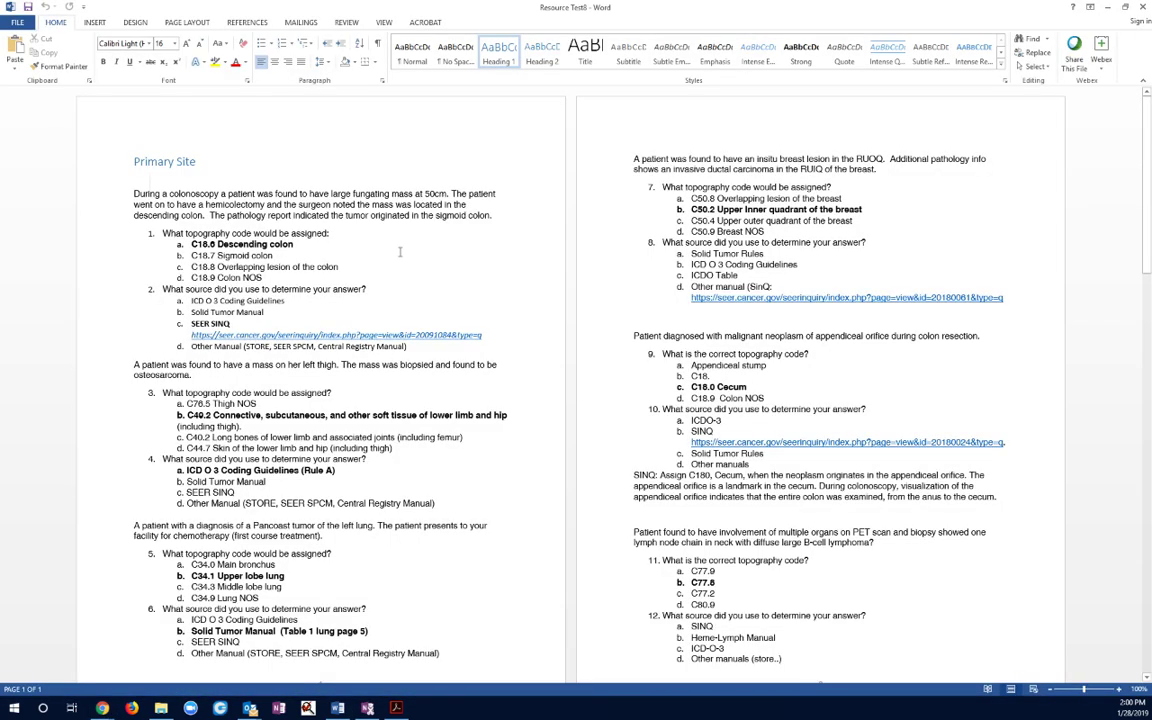
click(172, 176)
text(fjafljal)
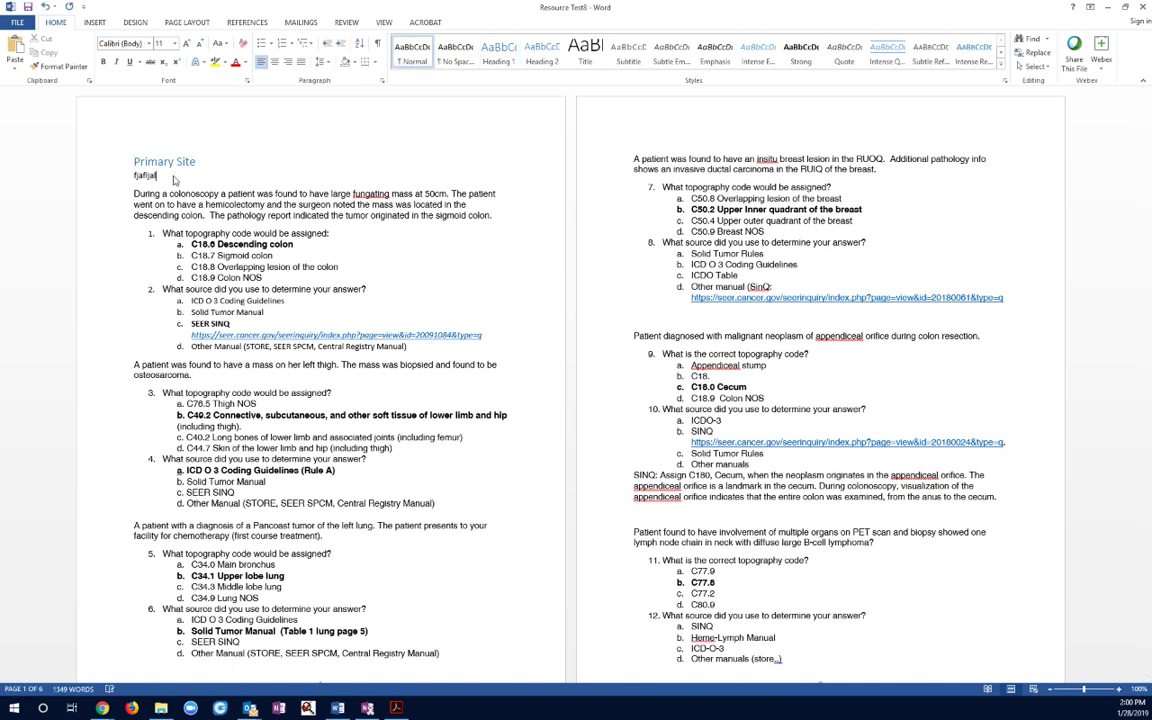
click(28, 8)
Step: Close Word and upload Resource Test.docx again to the Say Hello Attachments entry
click(1143, 7)
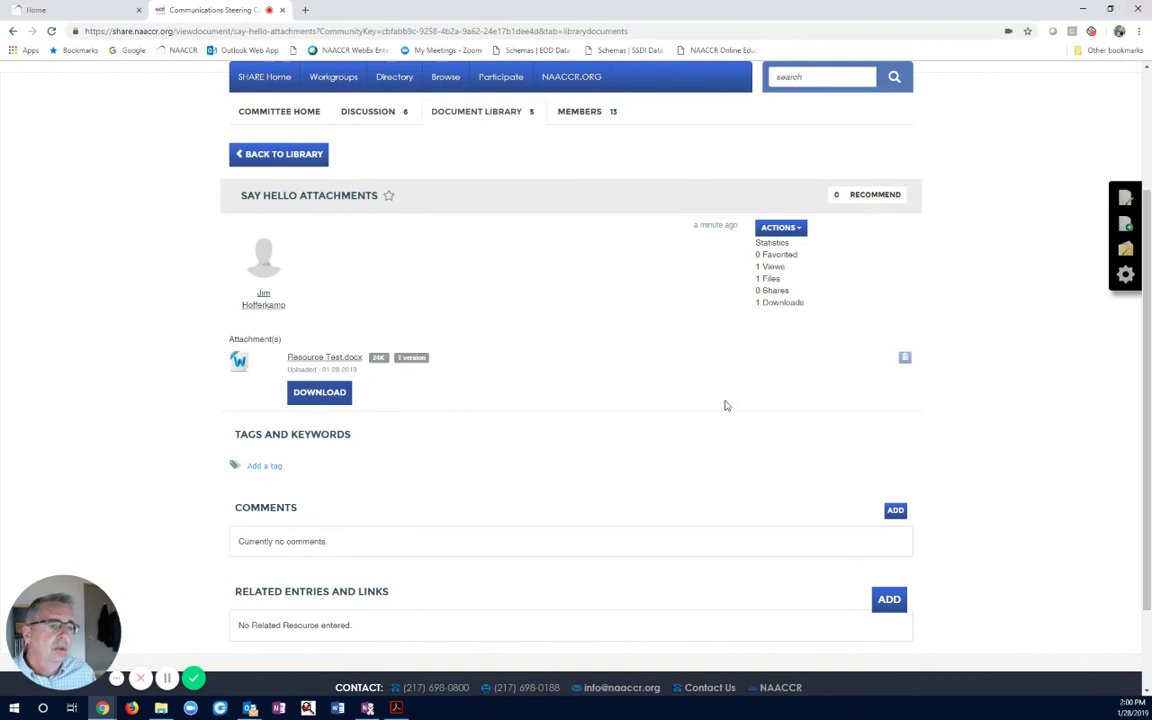
click(776, 230)
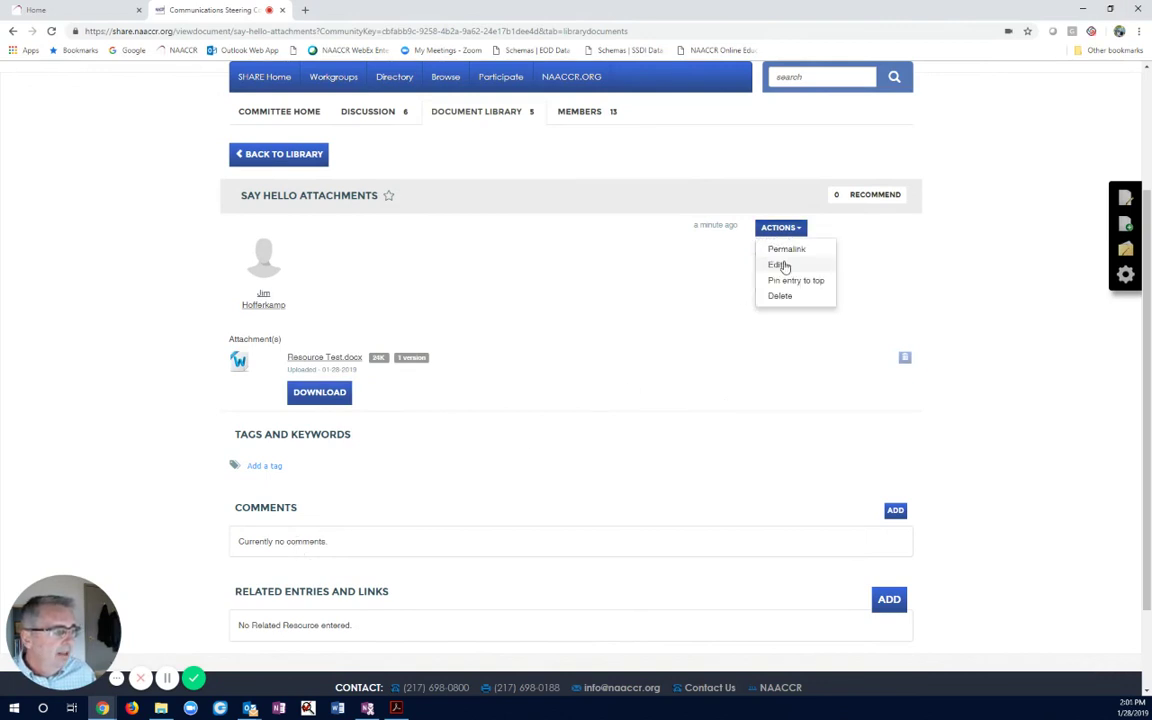
click(784, 264)
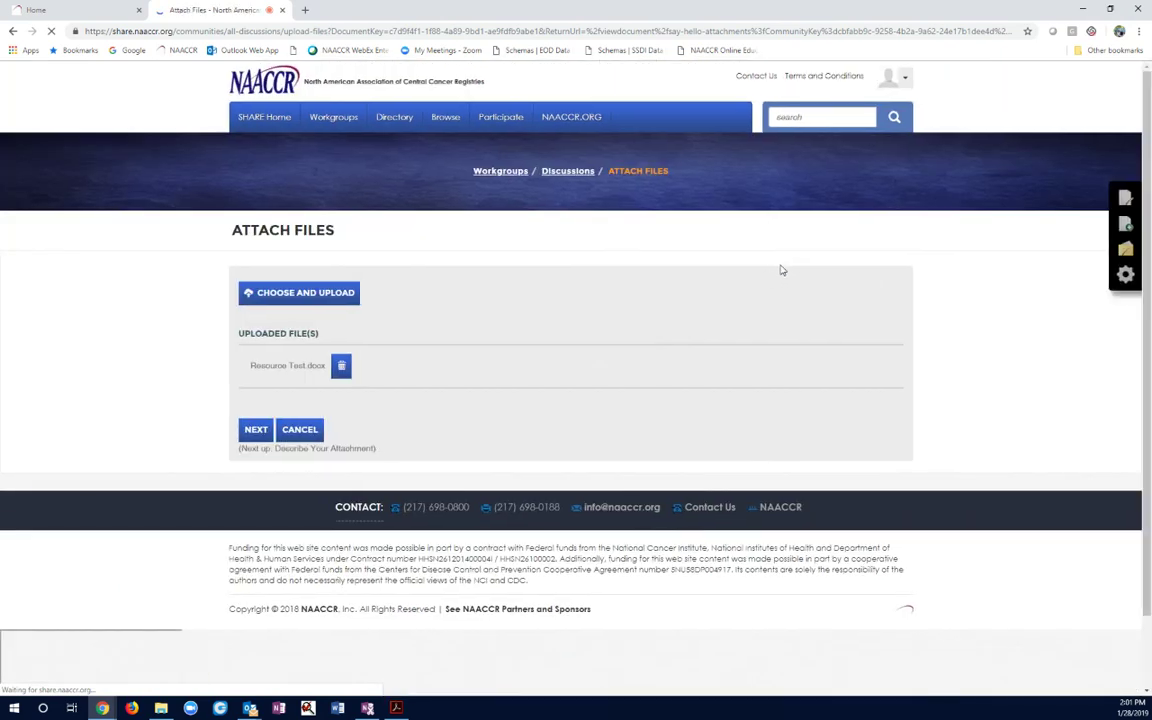
click(304, 297)
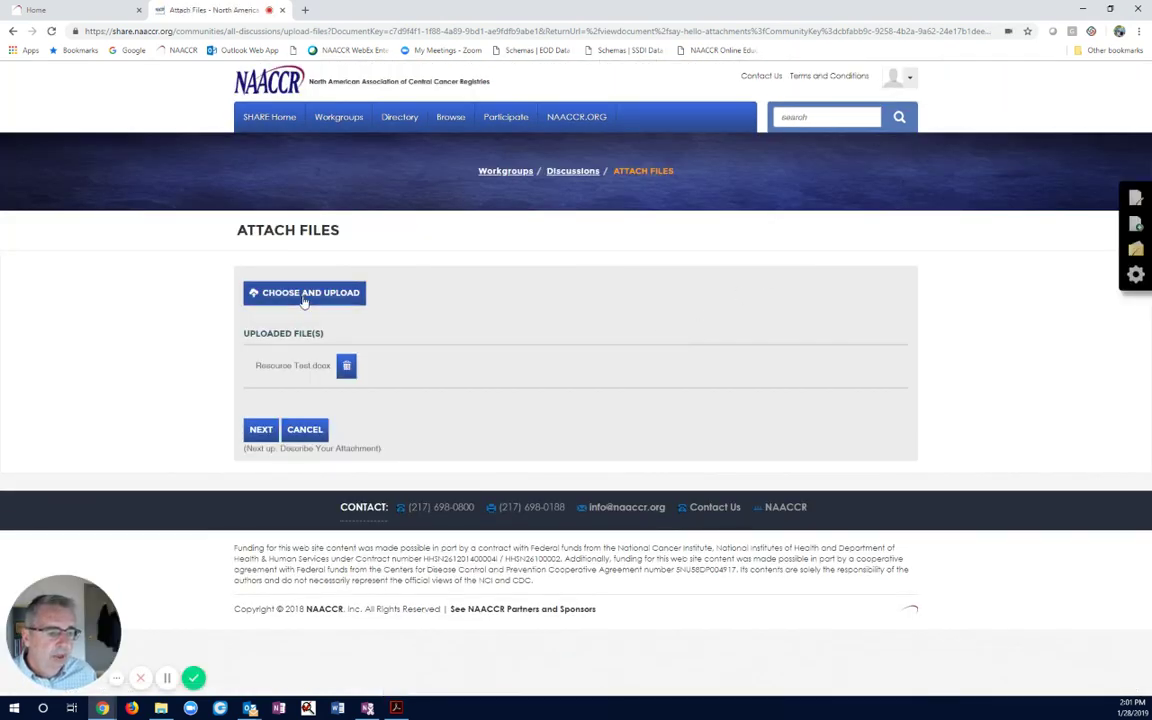
click(566, 377)
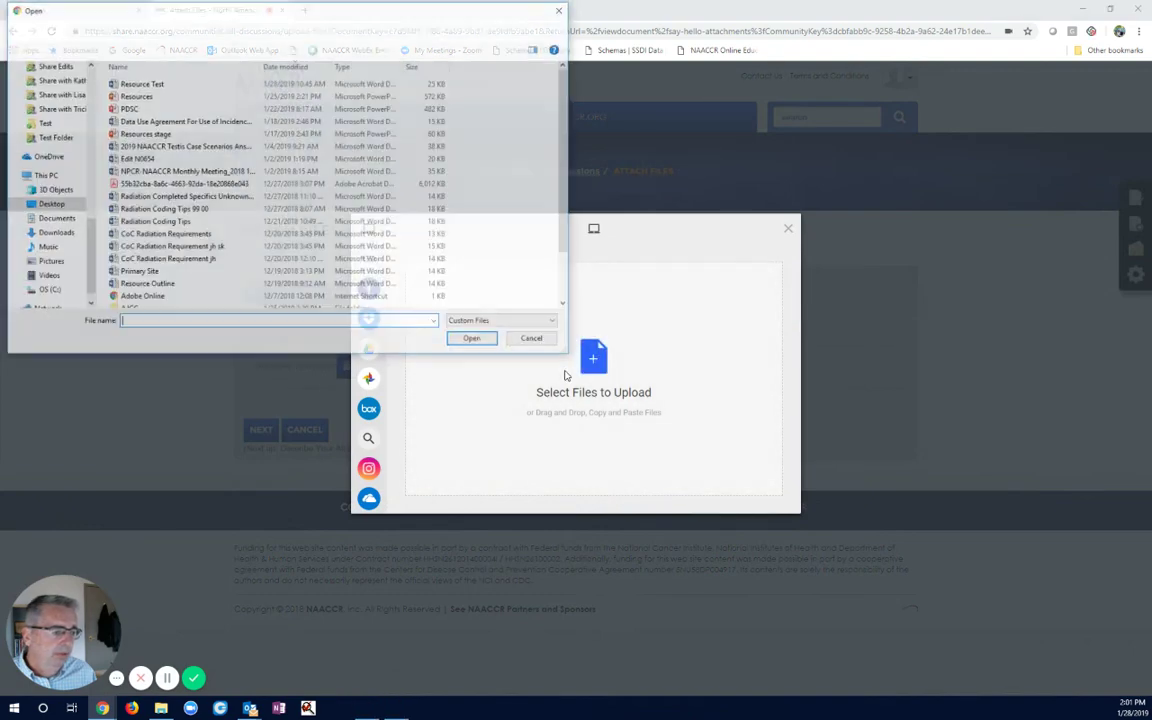
double_click(140, 83)
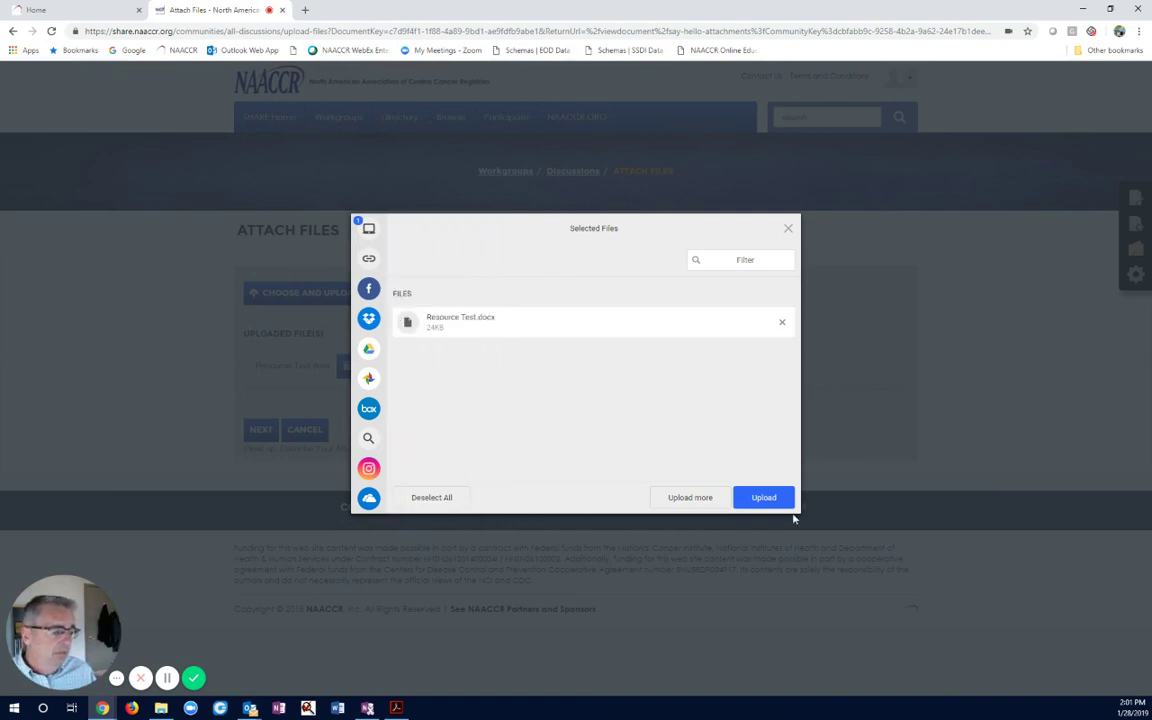
click(765, 500)
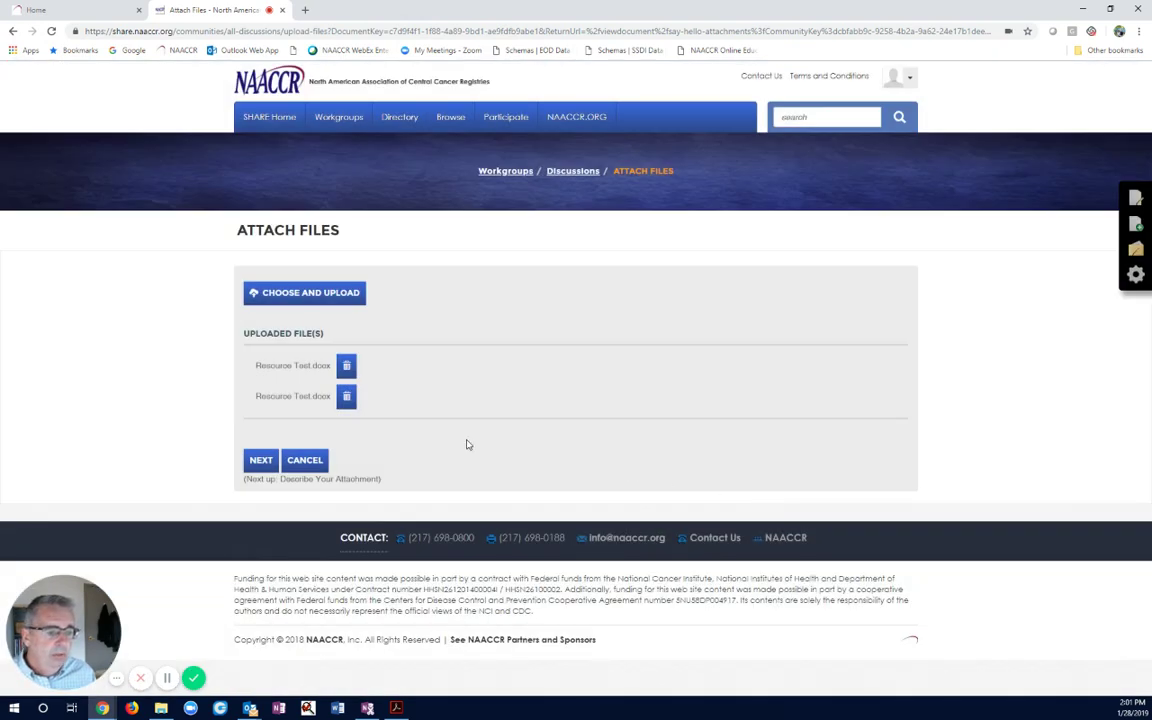
Step: Continue past the attachment description page to the Tag Your Attachment step
click(260, 462)
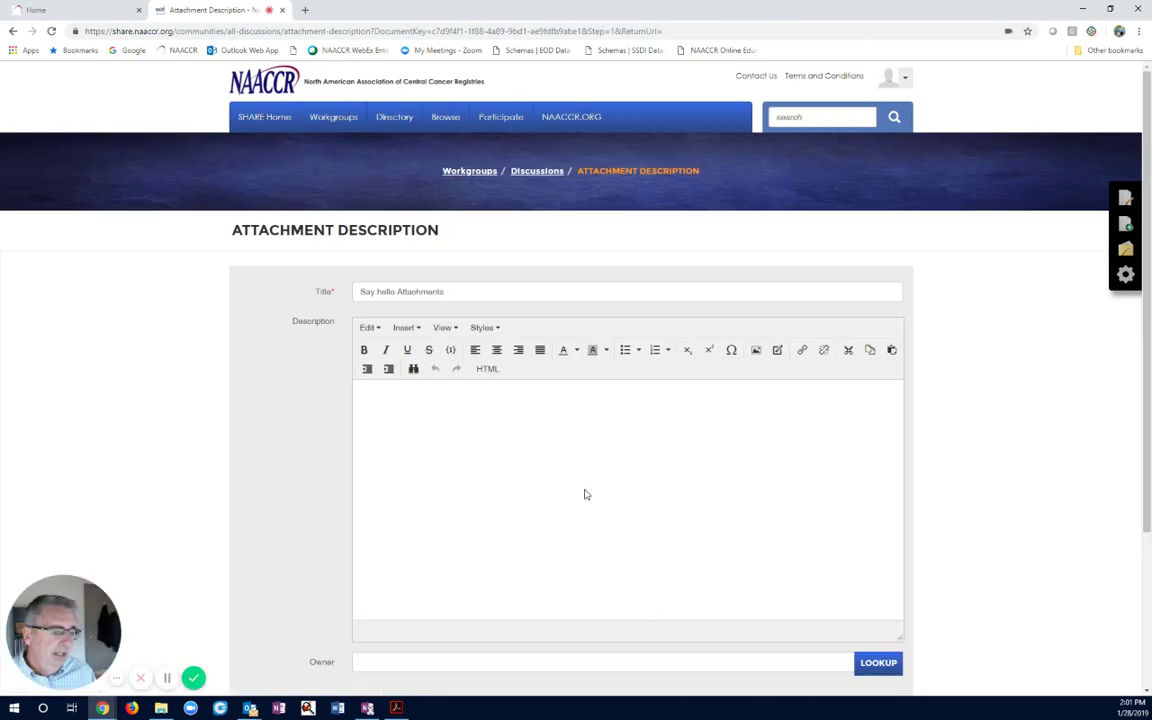
scroll(586, 494, down, 2)
click(256, 497)
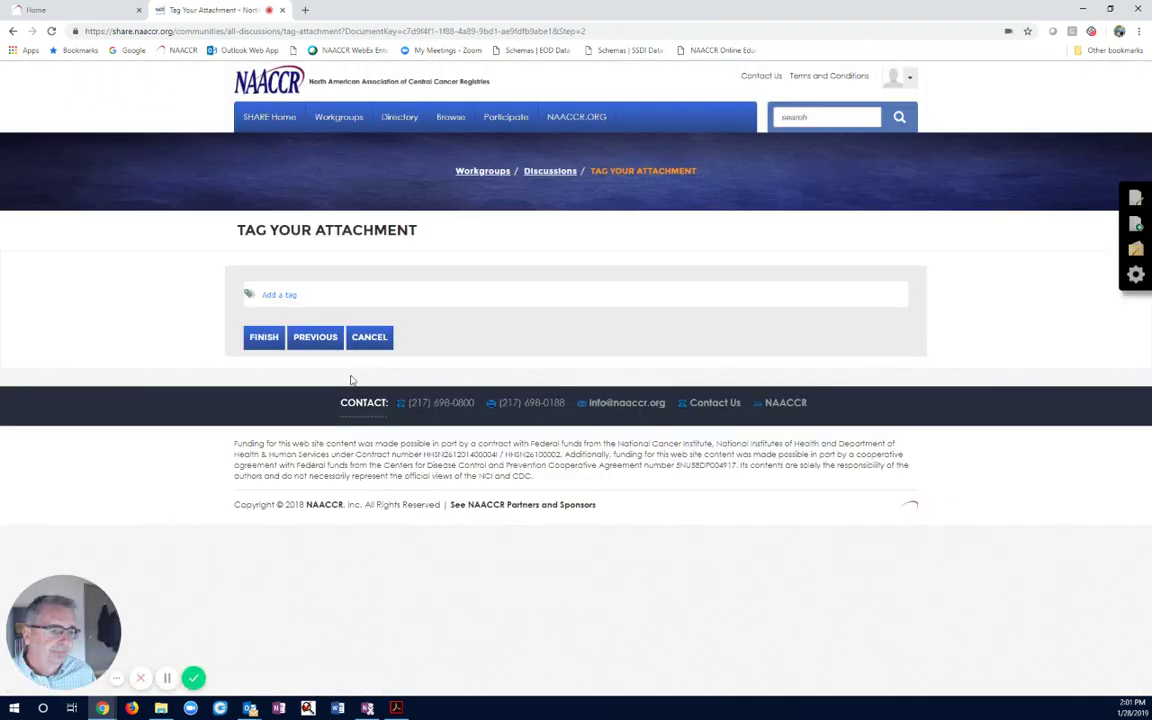
Step: Finish the upload without tags and review the entry's two Resource Test.docx attachments
click(264, 337)
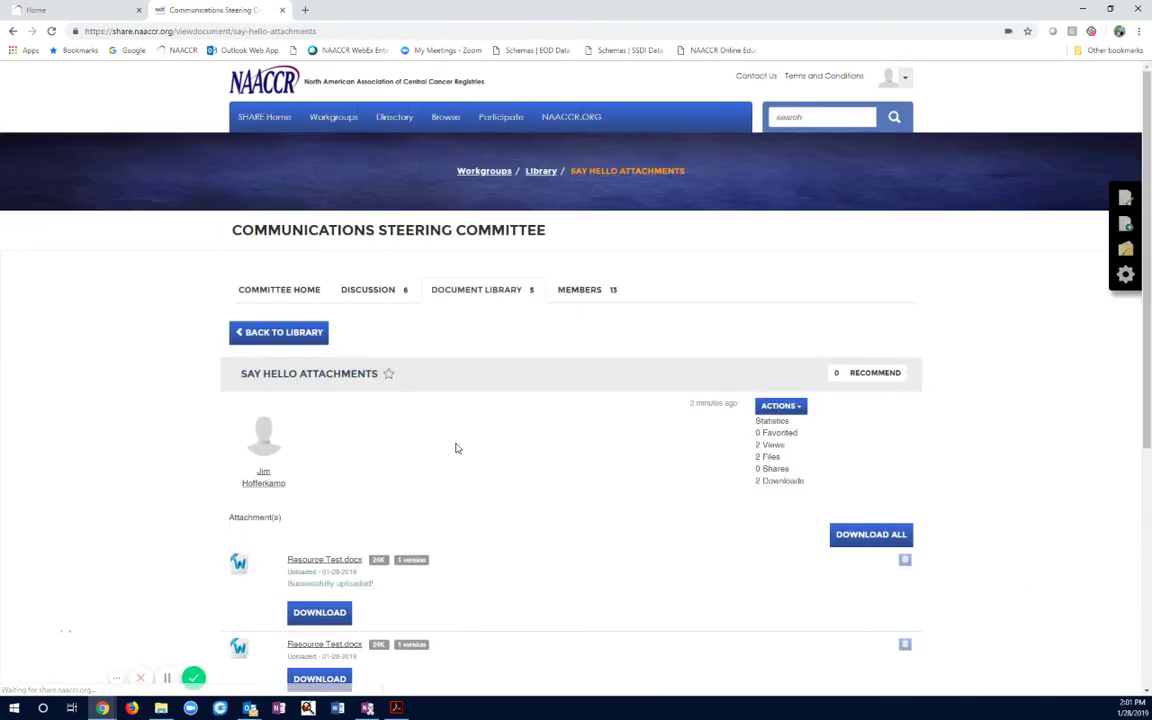
scroll(458, 445, down, 2)
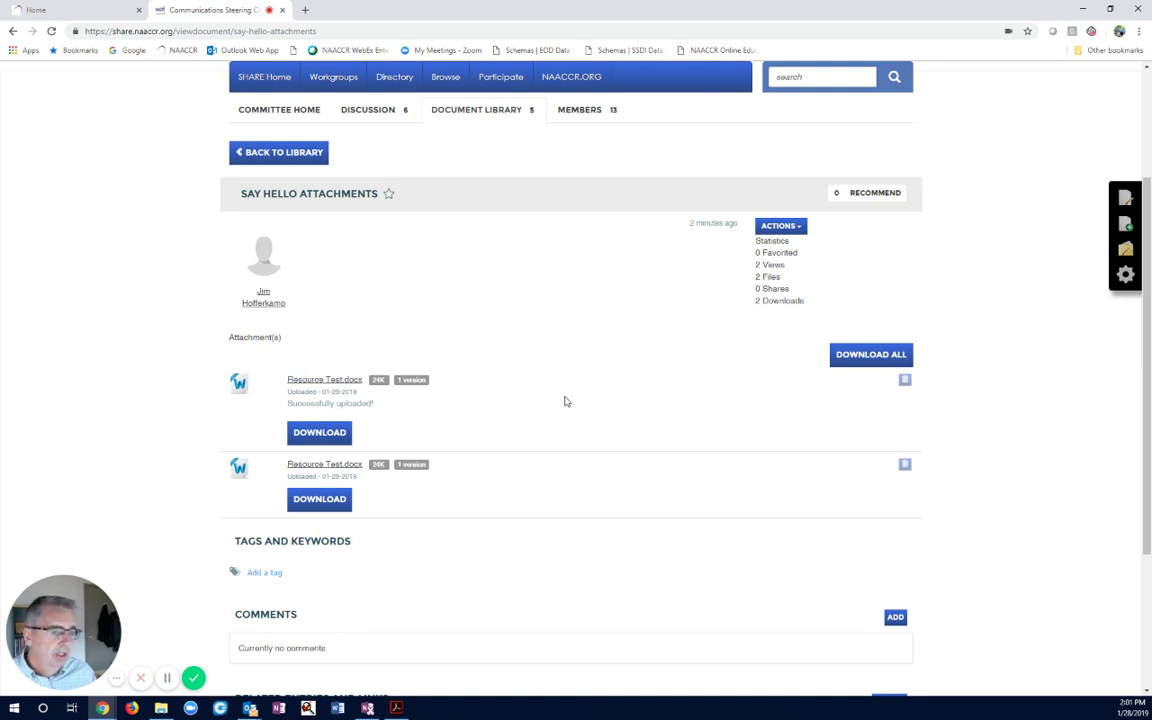
scroll(565, 401, up, 2)
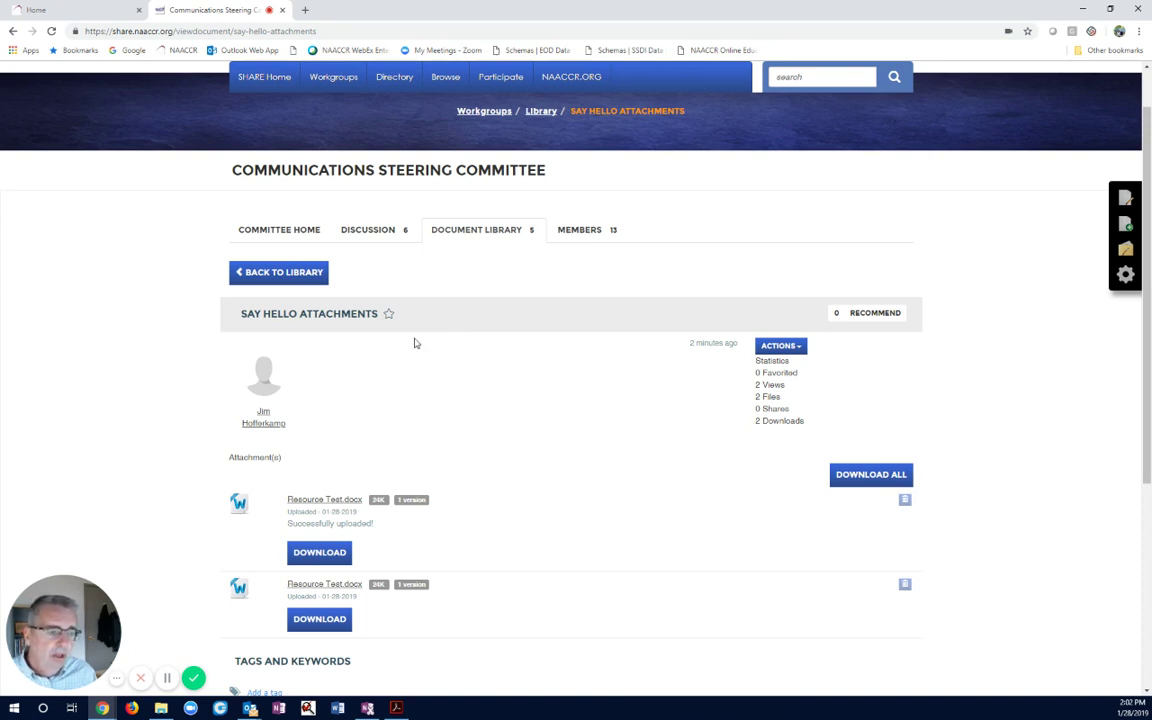
Step: Start a new committee library entry with Standard File Upload as its entry type
click(295, 279)
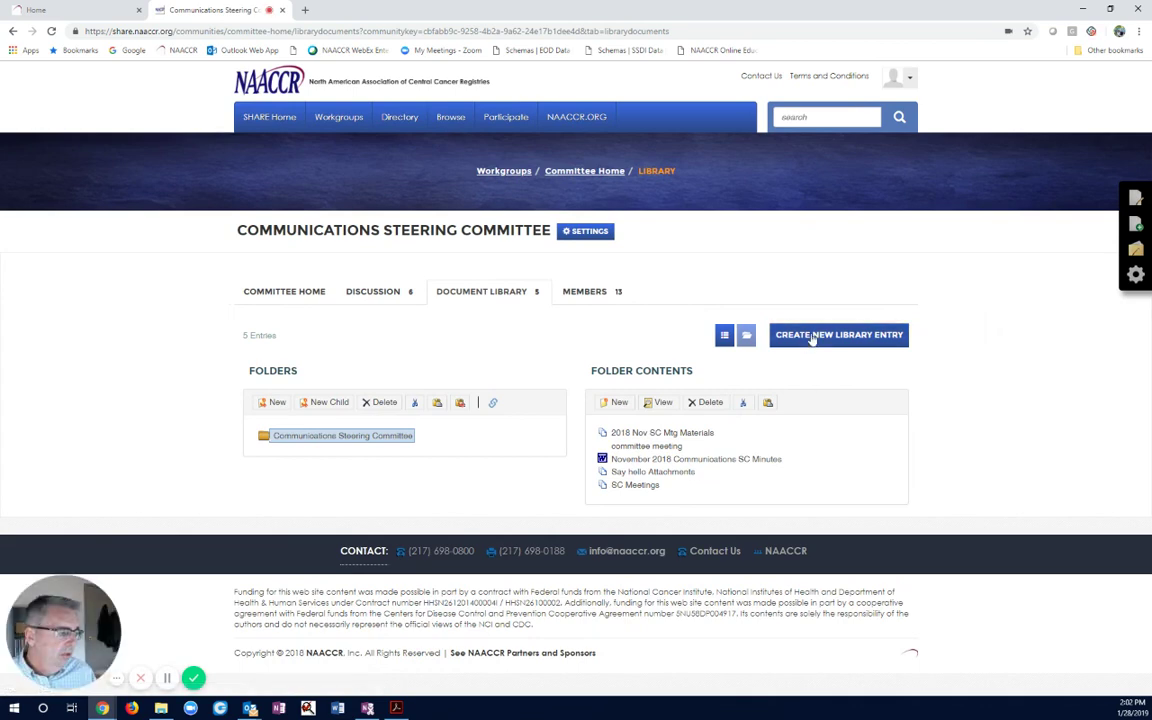
click(617, 404)
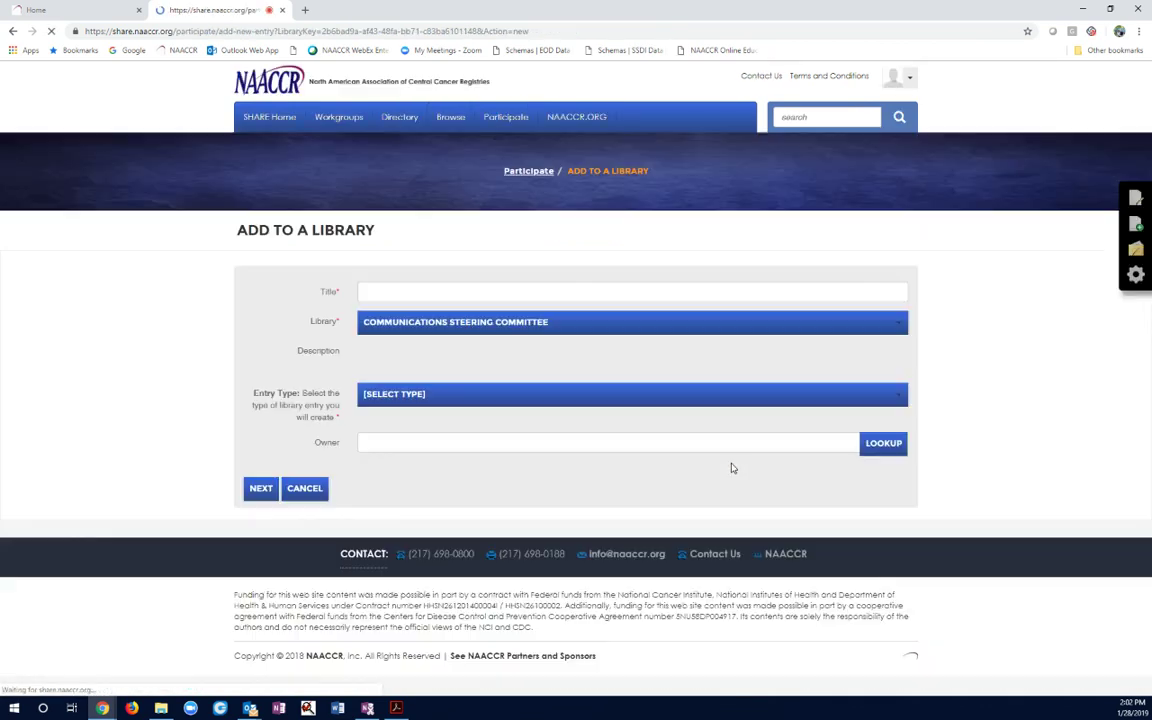
scroll(553, 525, down, 3)
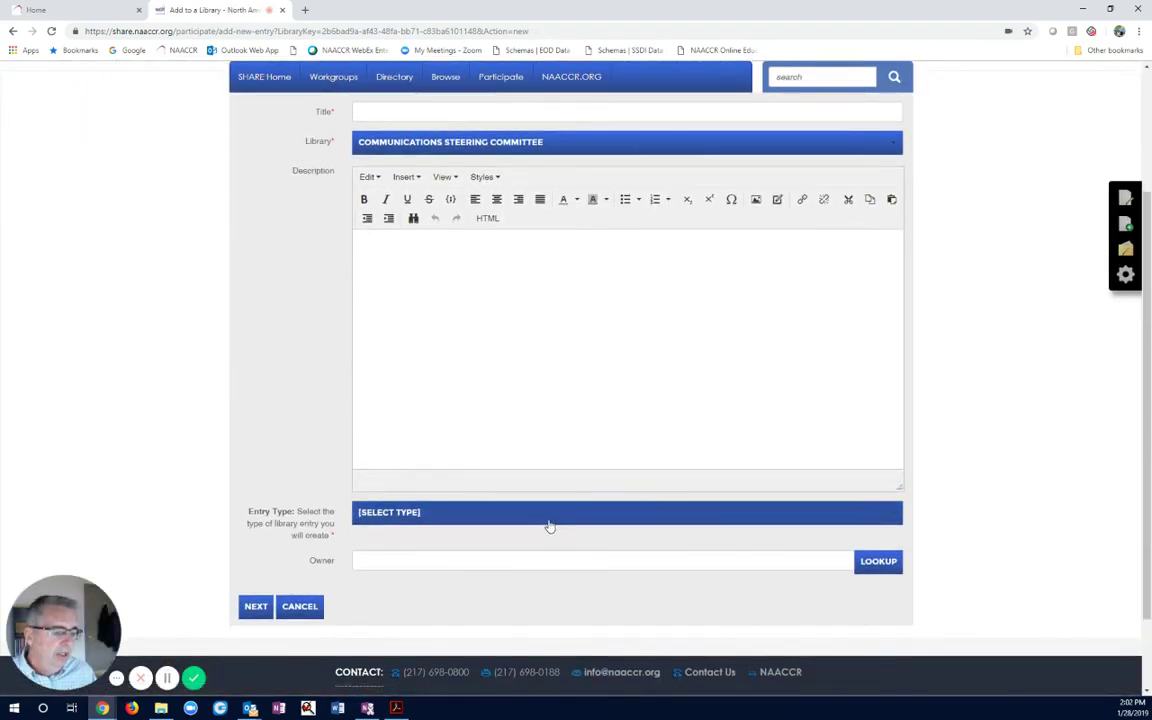
click(409, 112)
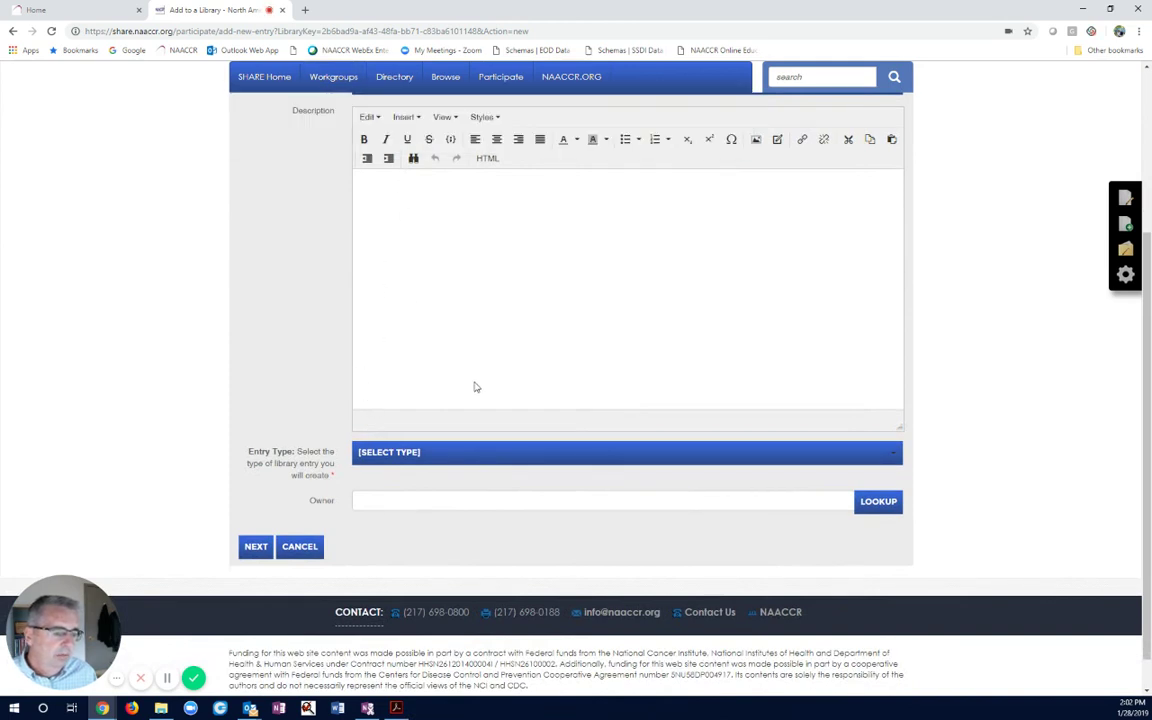
click(452, 455)
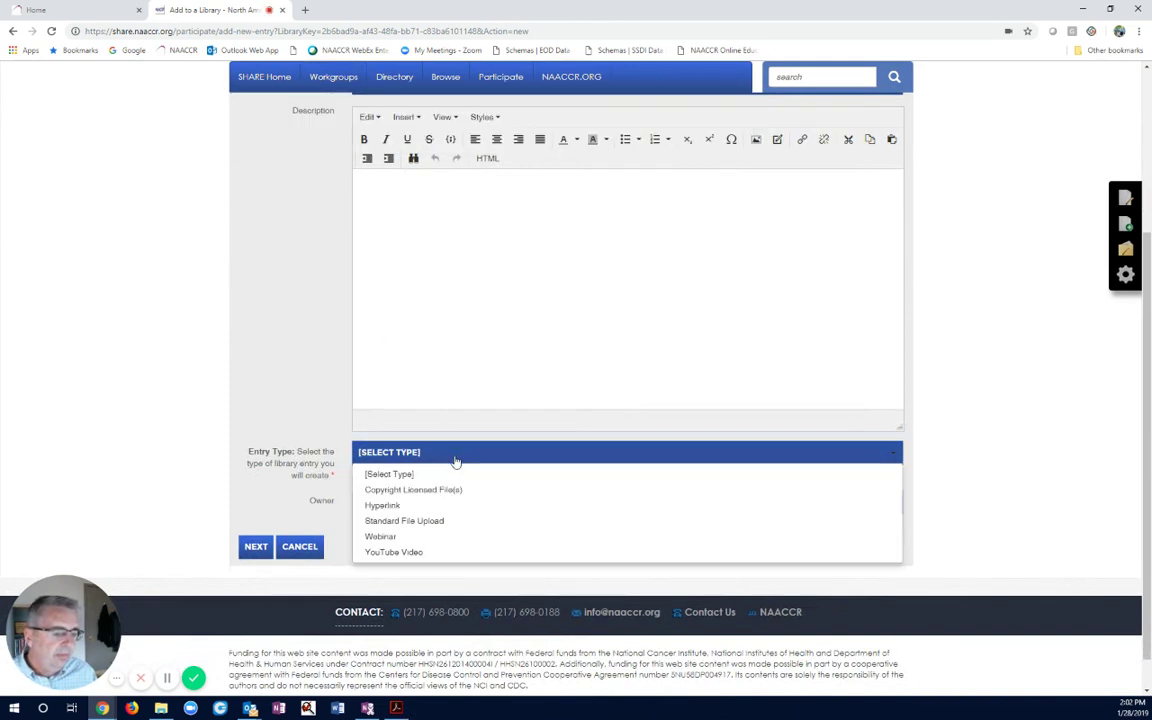
click(405, 520)
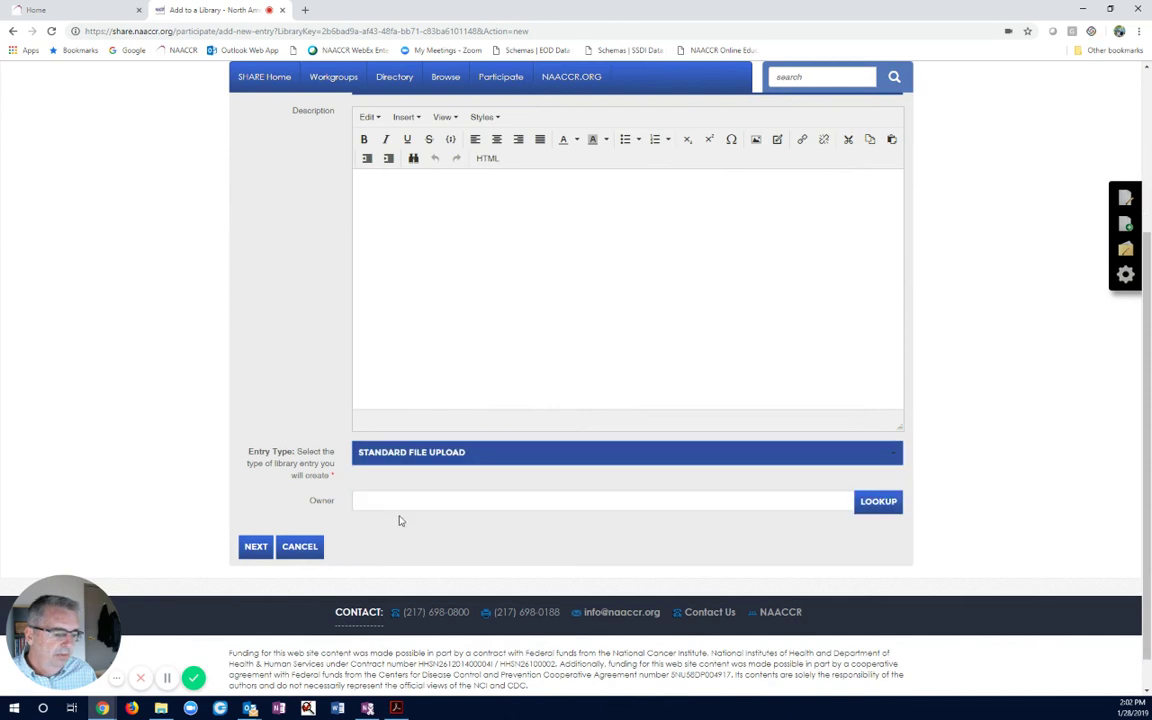
click(456, 457)
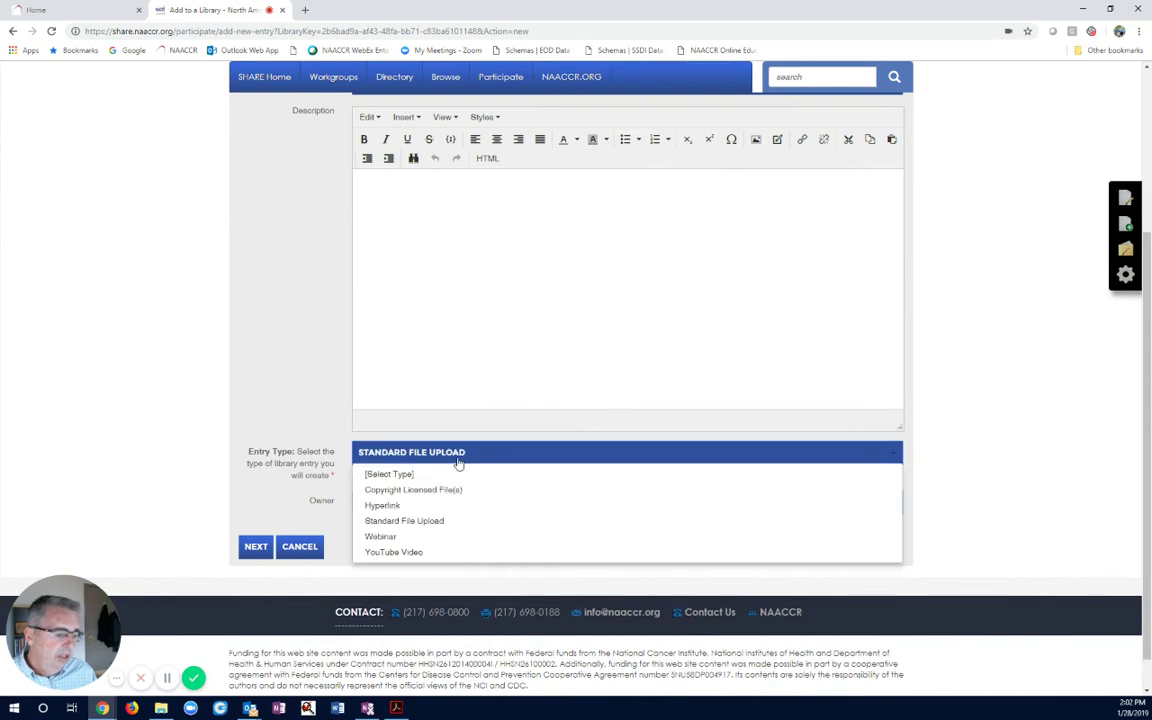
click(410, 521)
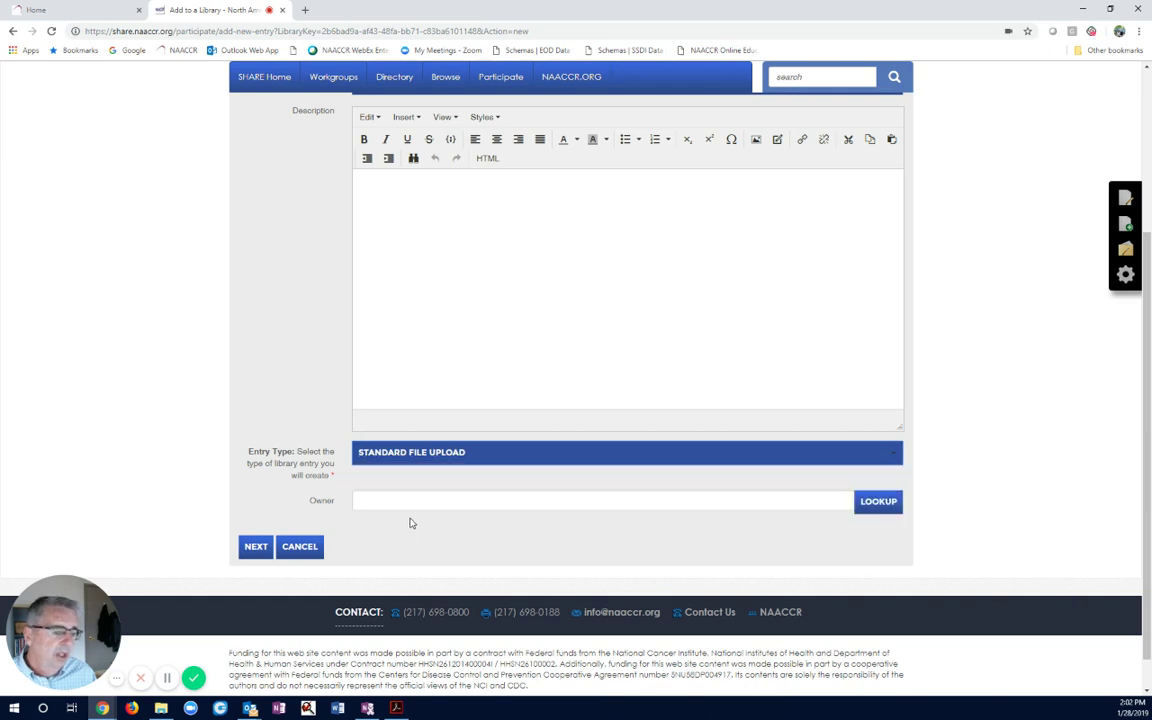
click(250, 546)
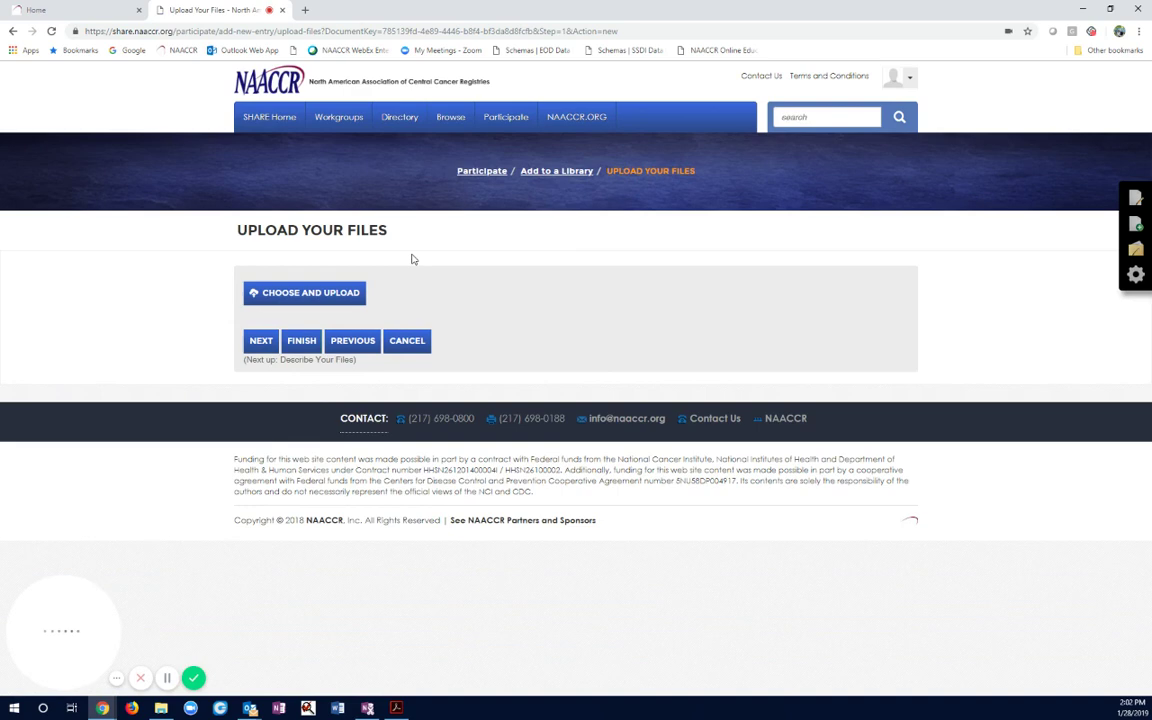
Step: Upload Resource Test.docx and Resources.pptx together to the new library entry
click(316, 293)
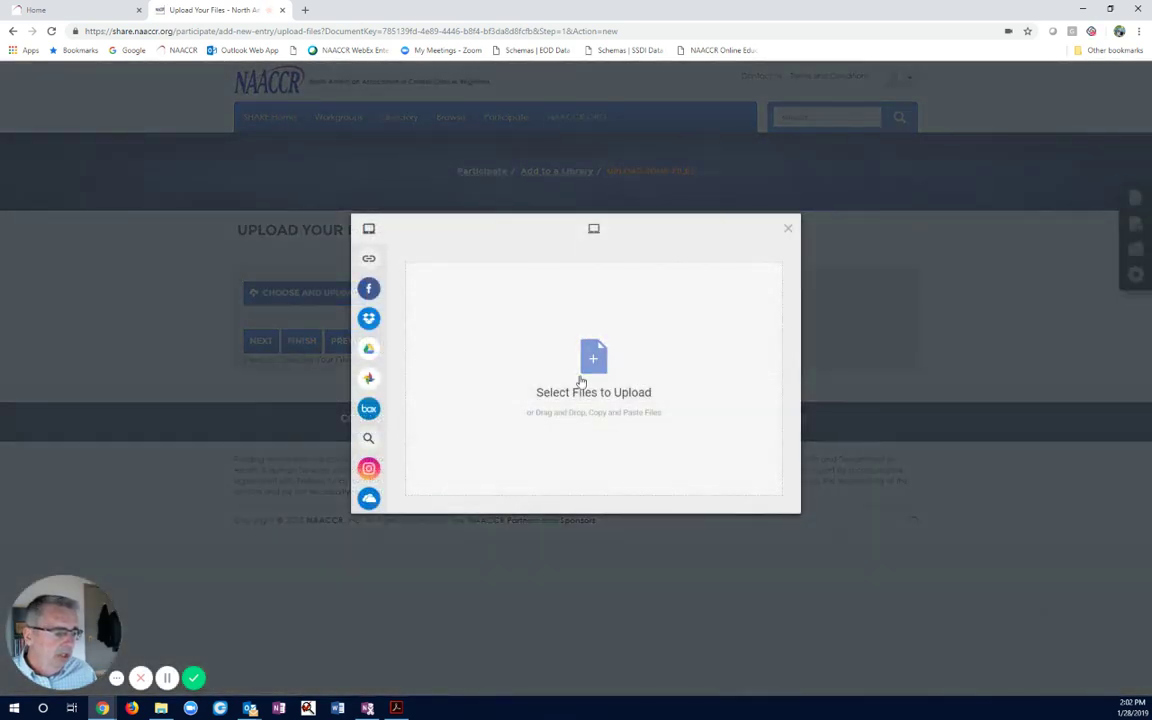
click(583, 382)
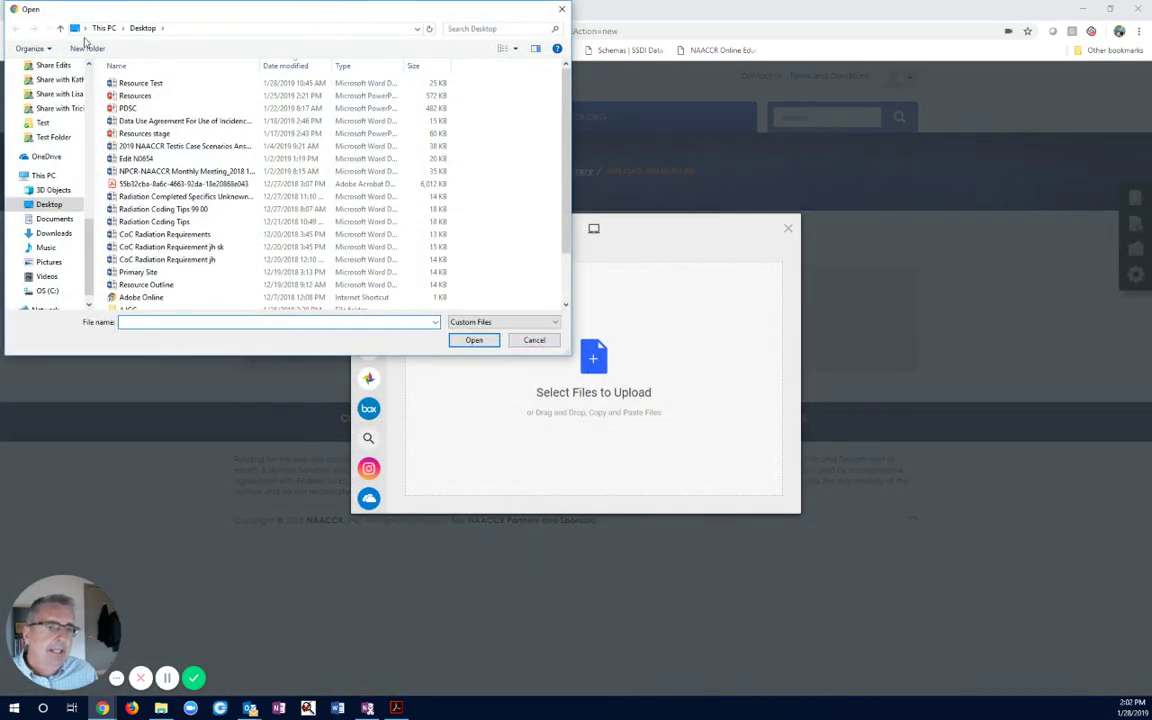
click(152, 85)
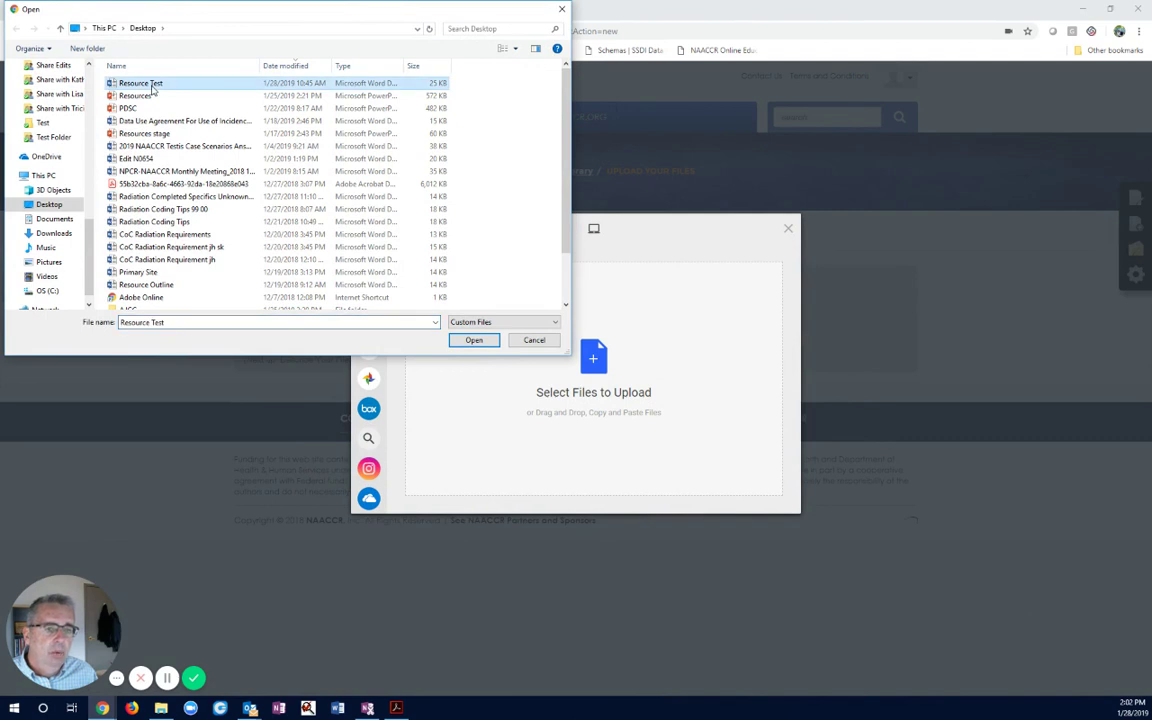
click(159, 85)
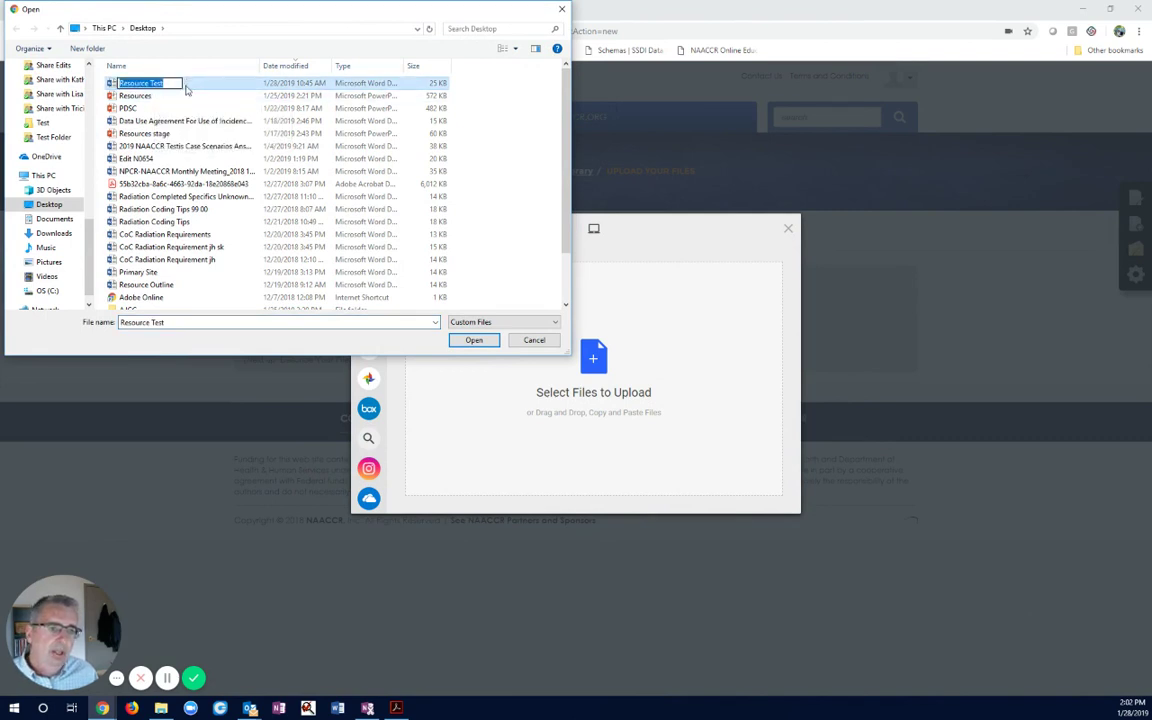
key(Escape)
ctrl+click(172, 97)
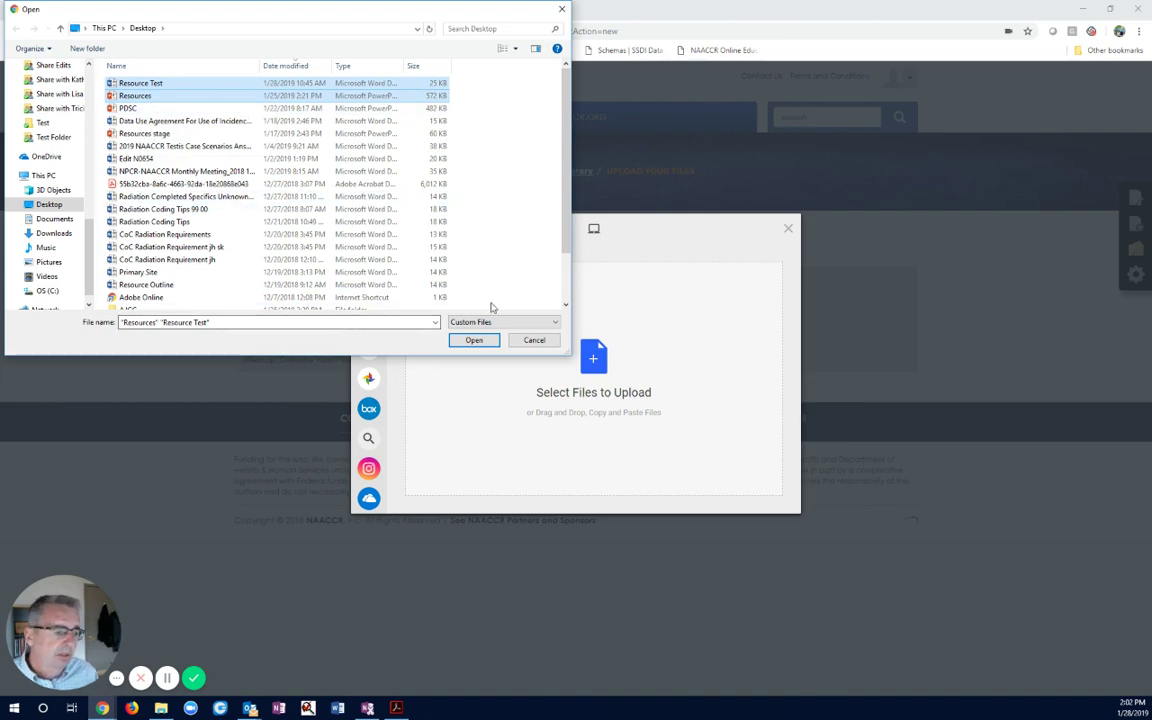
click(473, 340)
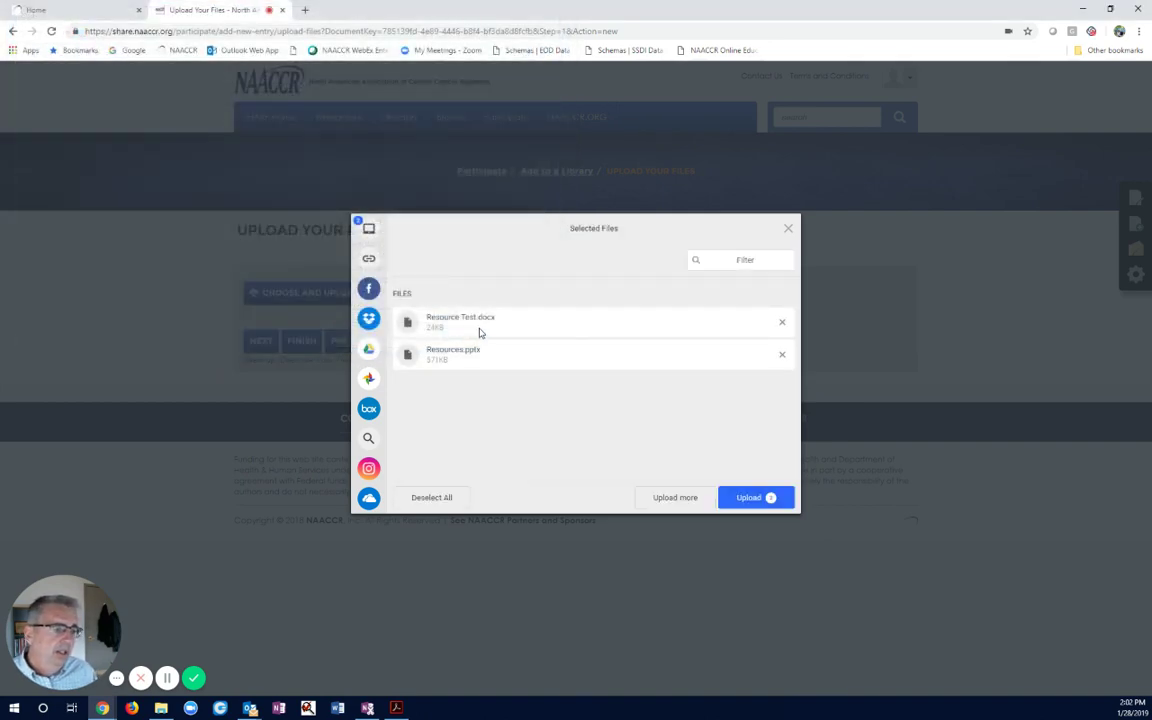
click(752, 498)
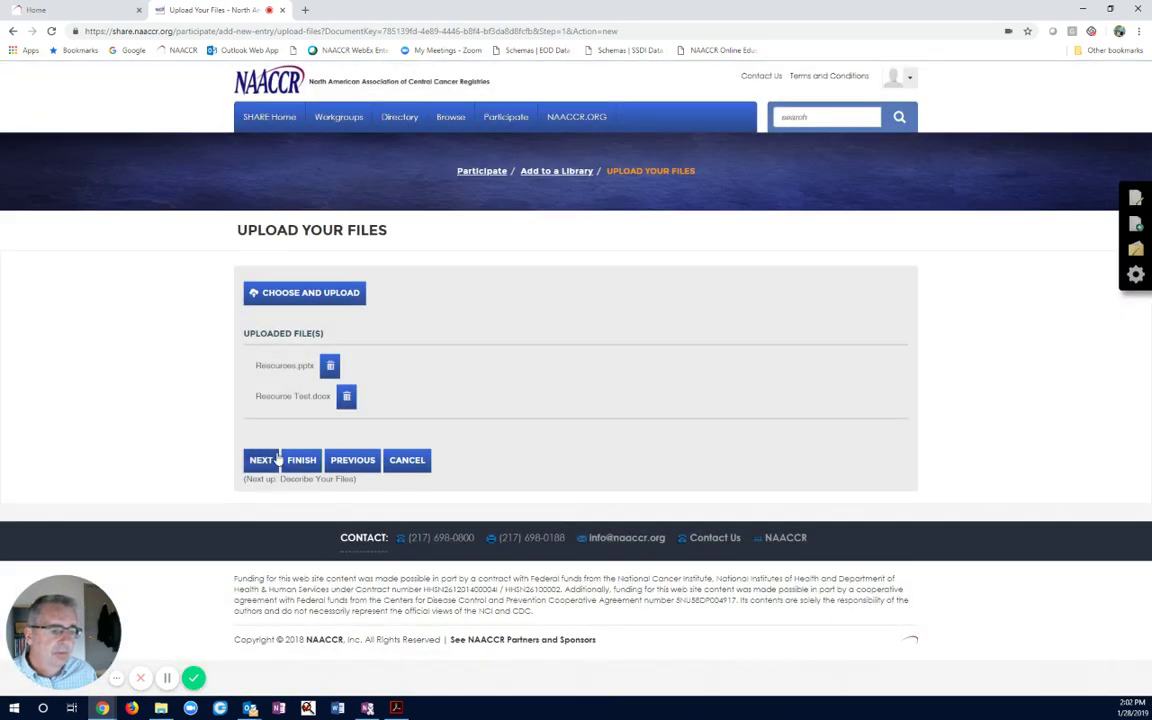
Step: Finish the entry named NEW and review its Resource Test.docx and Resources.pptx files
click(294, 462)
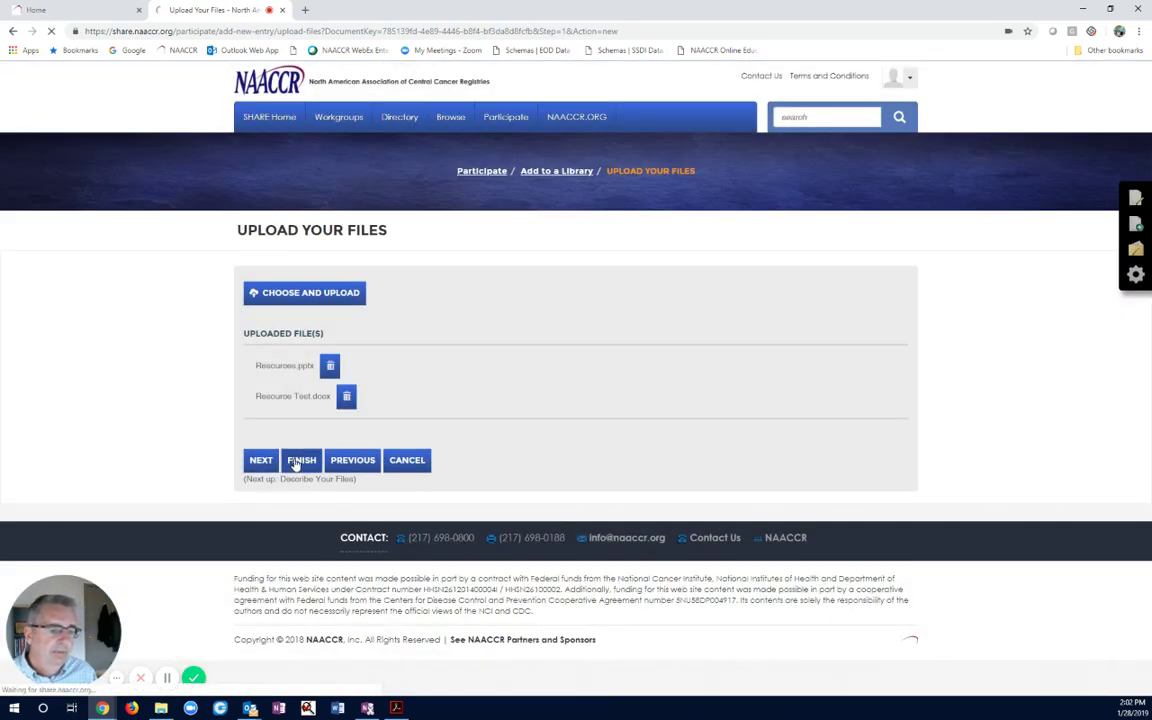
scroll(175, 598, down, 5)
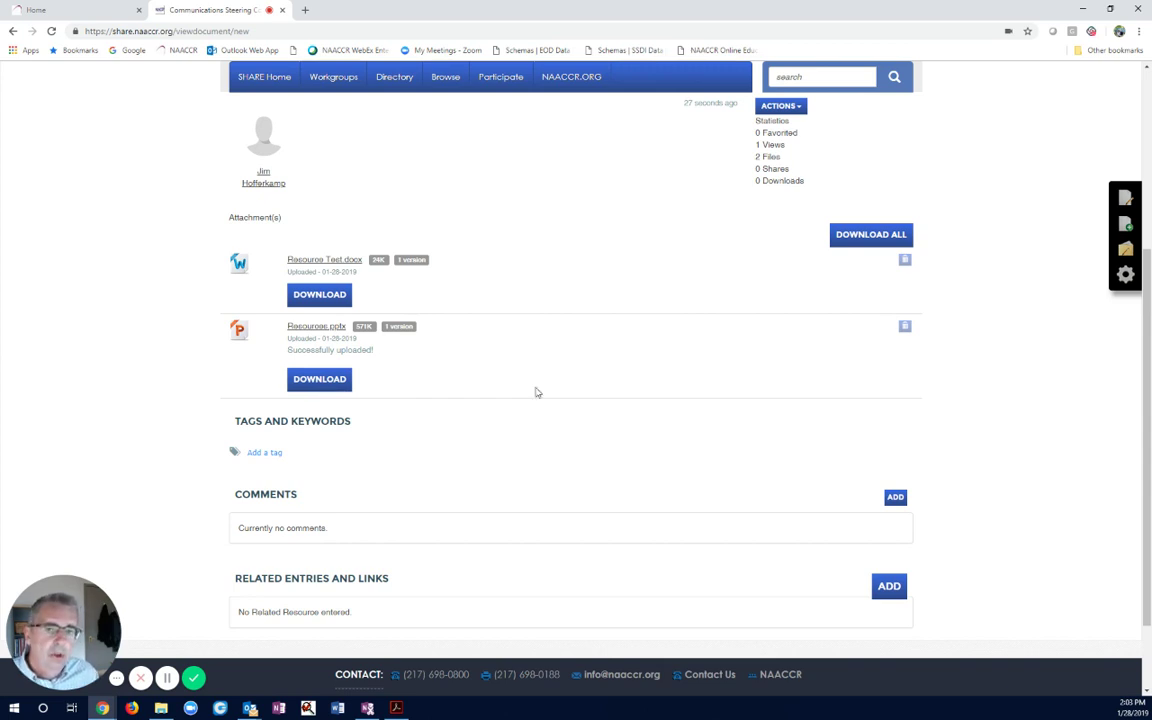
scroll(541, 334, up, 3)
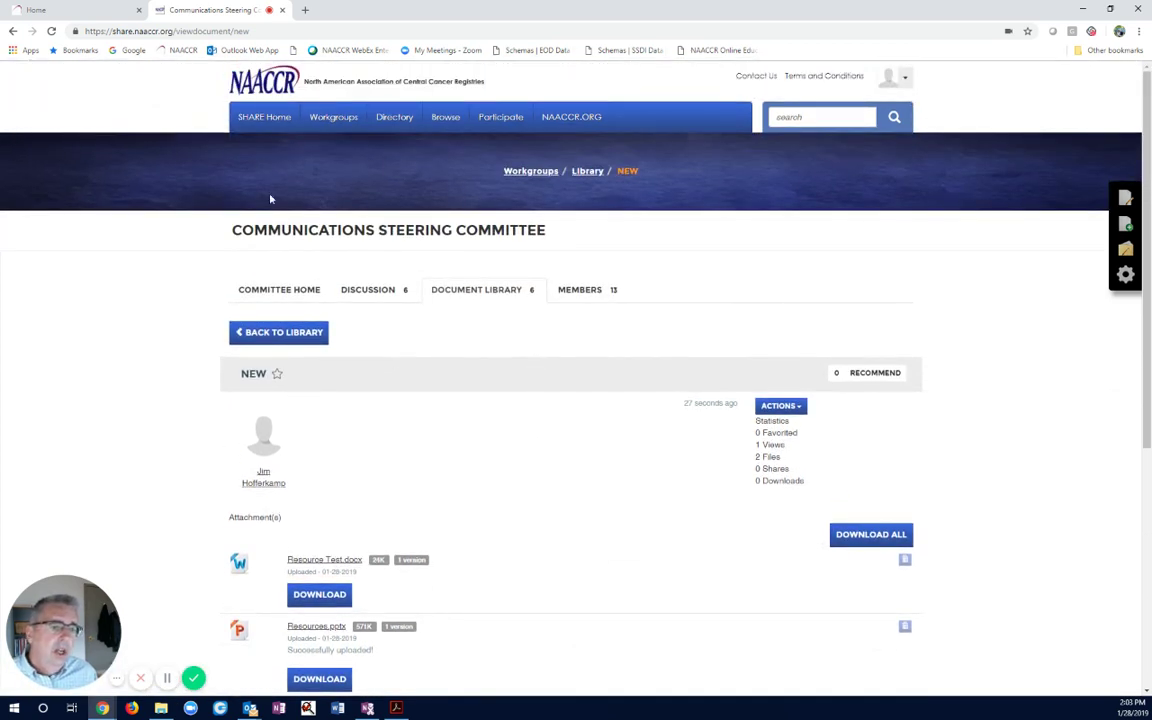
Step: Go back to the committee Document Library, now counting 6 entries
click(312, 334)
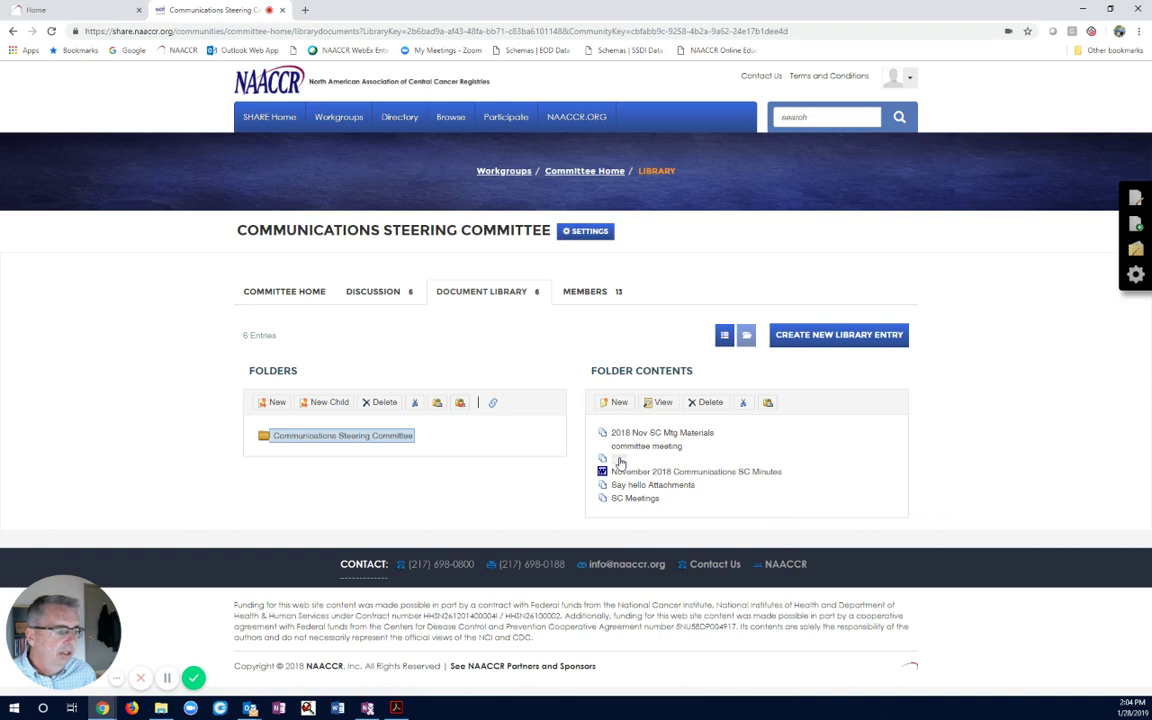
click(619, 462)
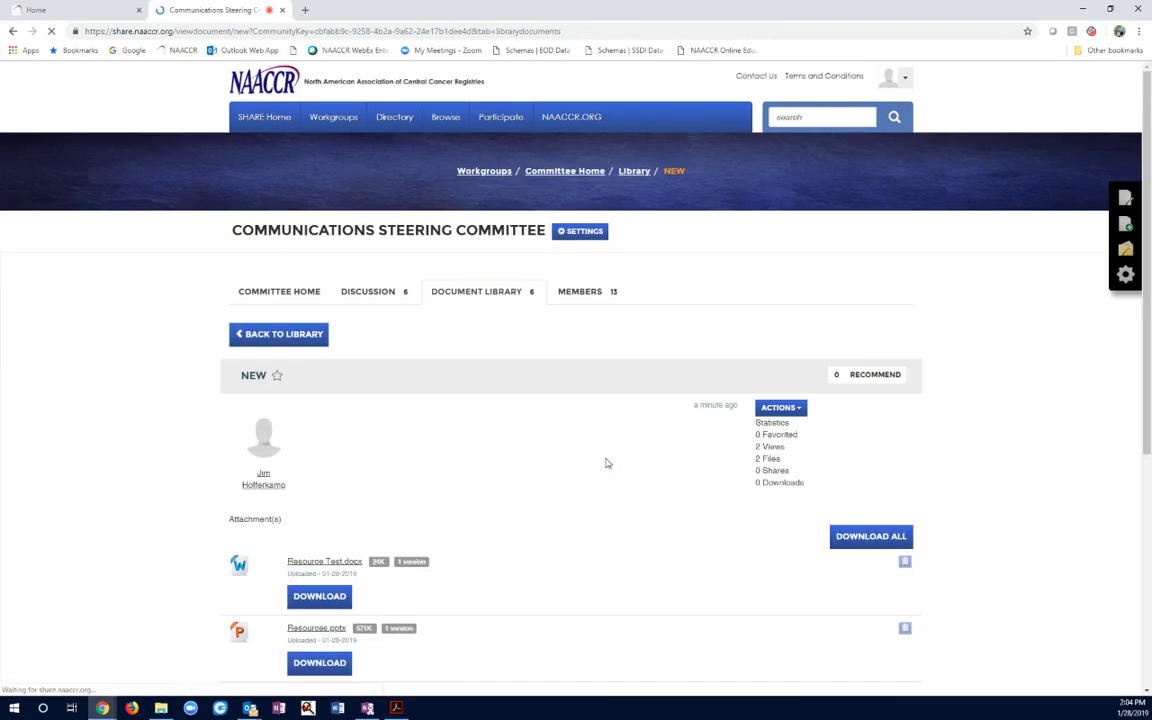
scroll(567, 479, down, 3)
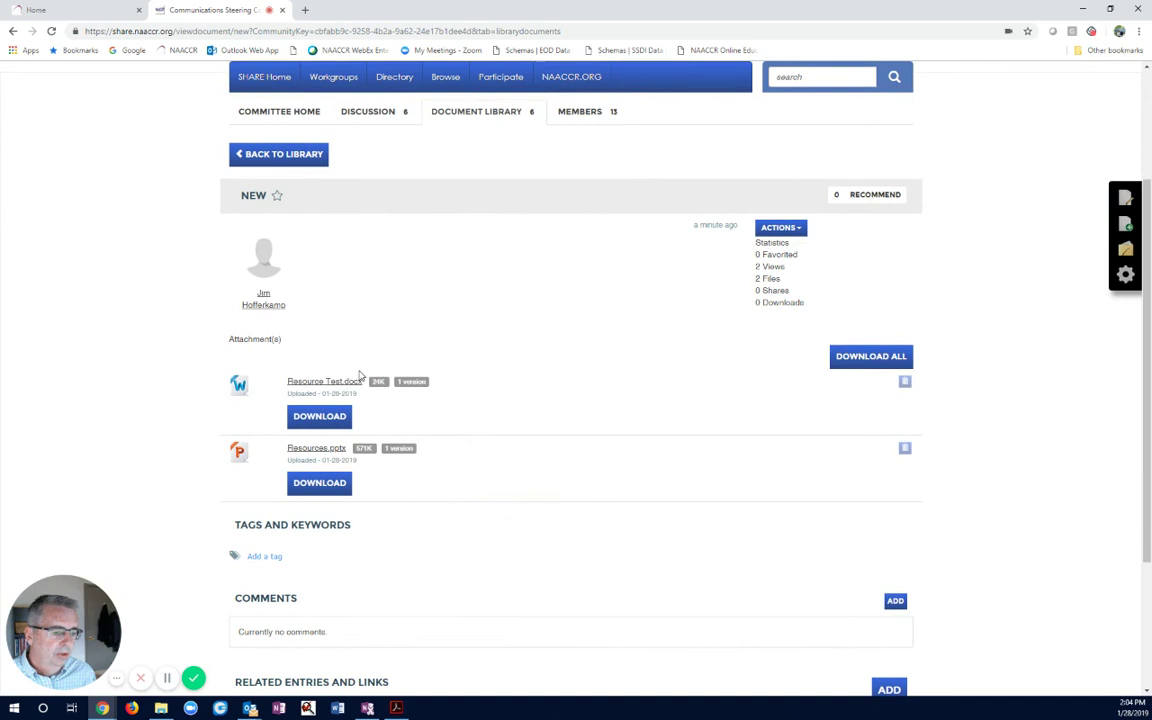
click(326, 380)
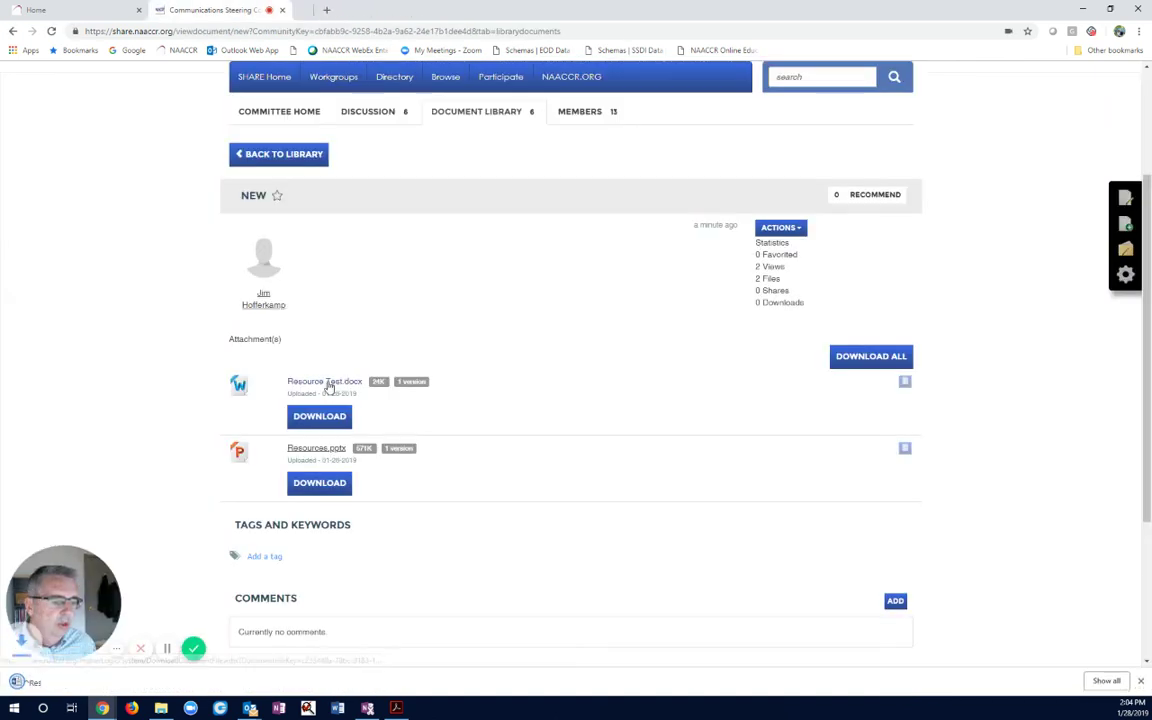
click(779, 228)
click(776, 265)
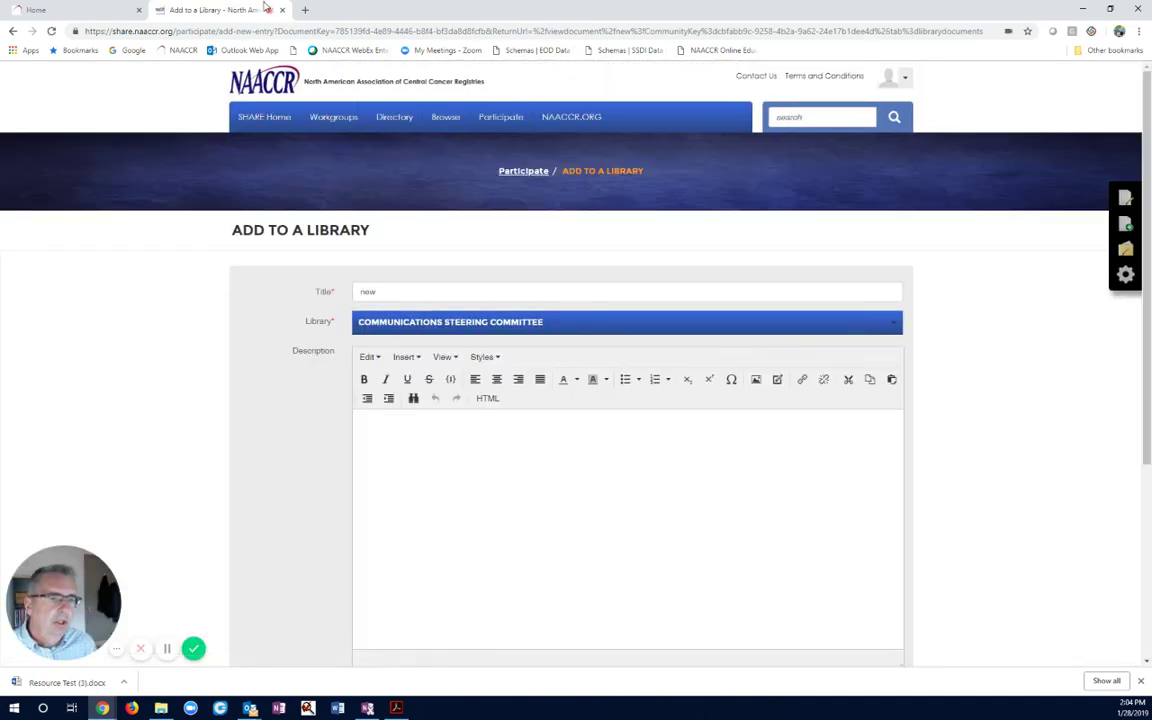
click(13, 33)
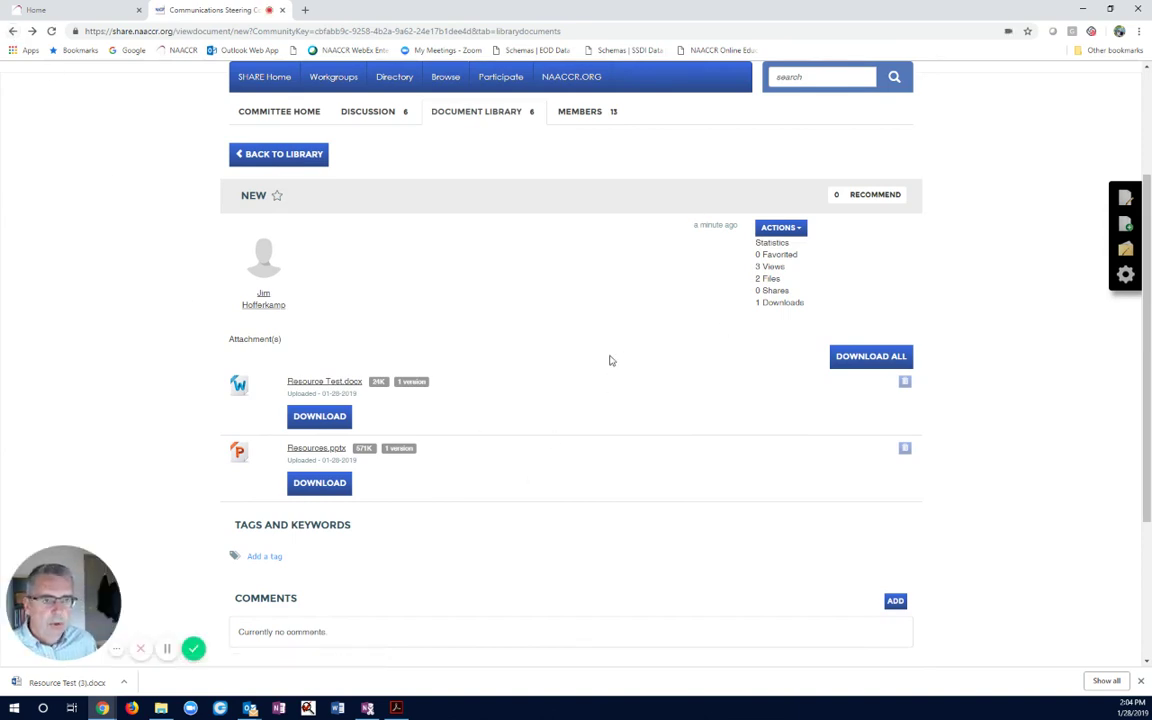
scroll(486, 356, up, 2)
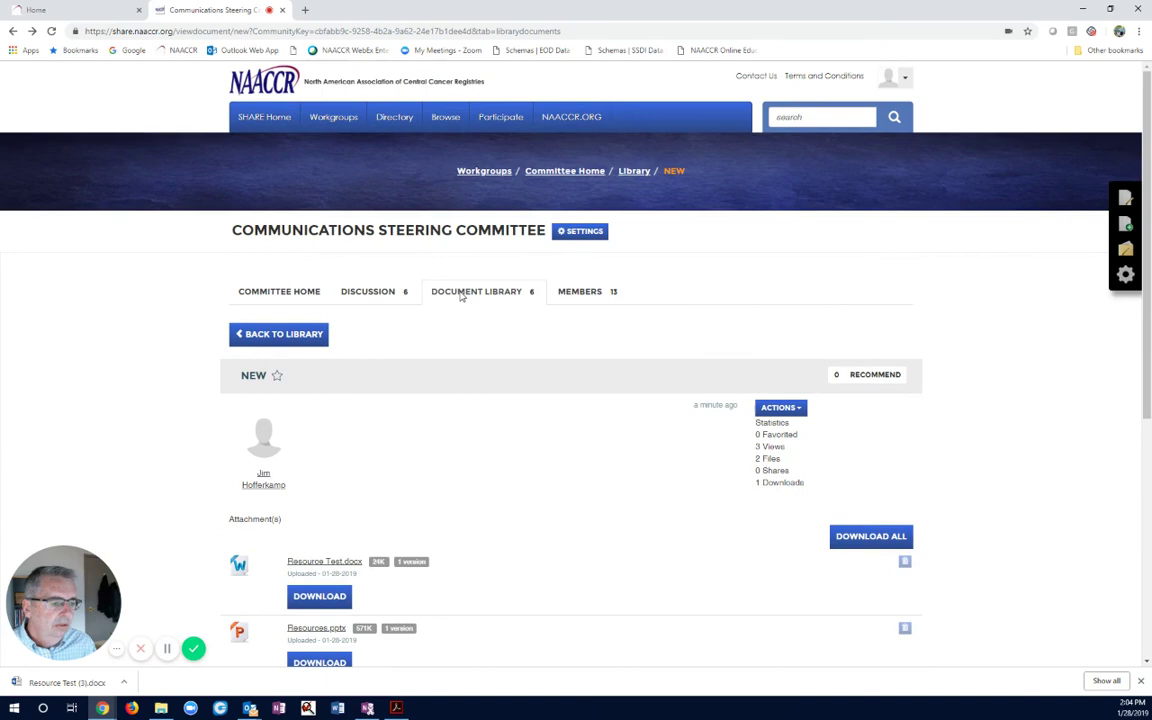
Step: Open Directory > Member Directory and find members matching a typed first name
click(452, 298)
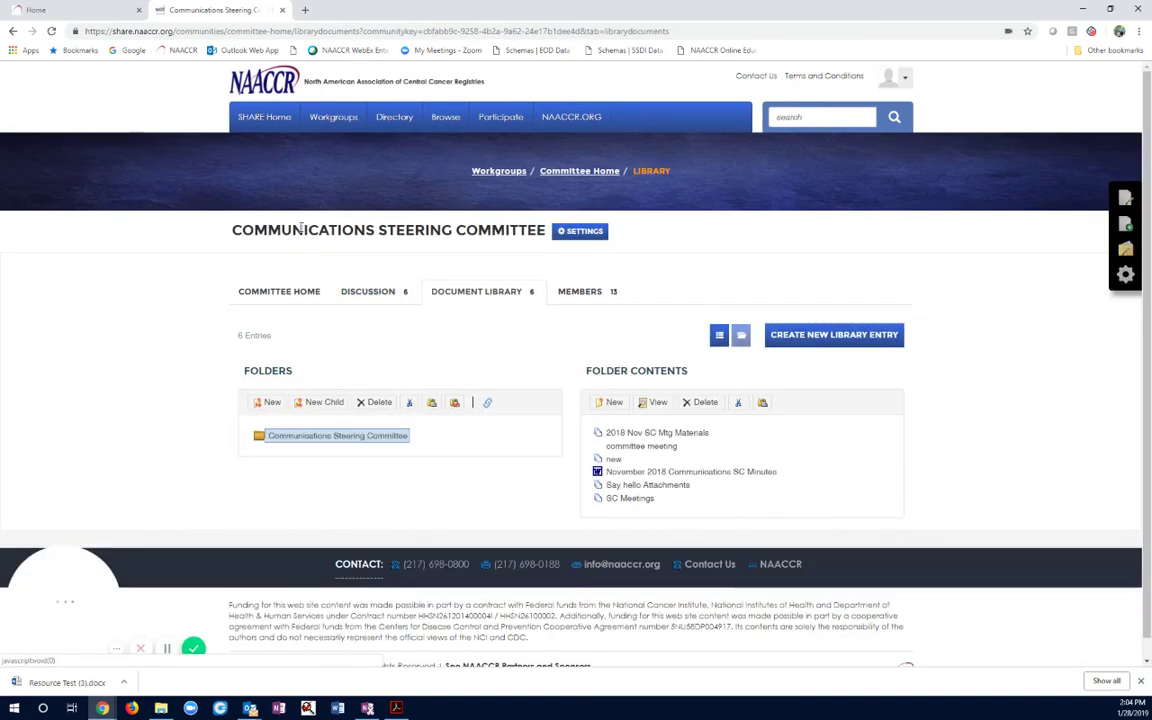
mouse_move(391, 133)
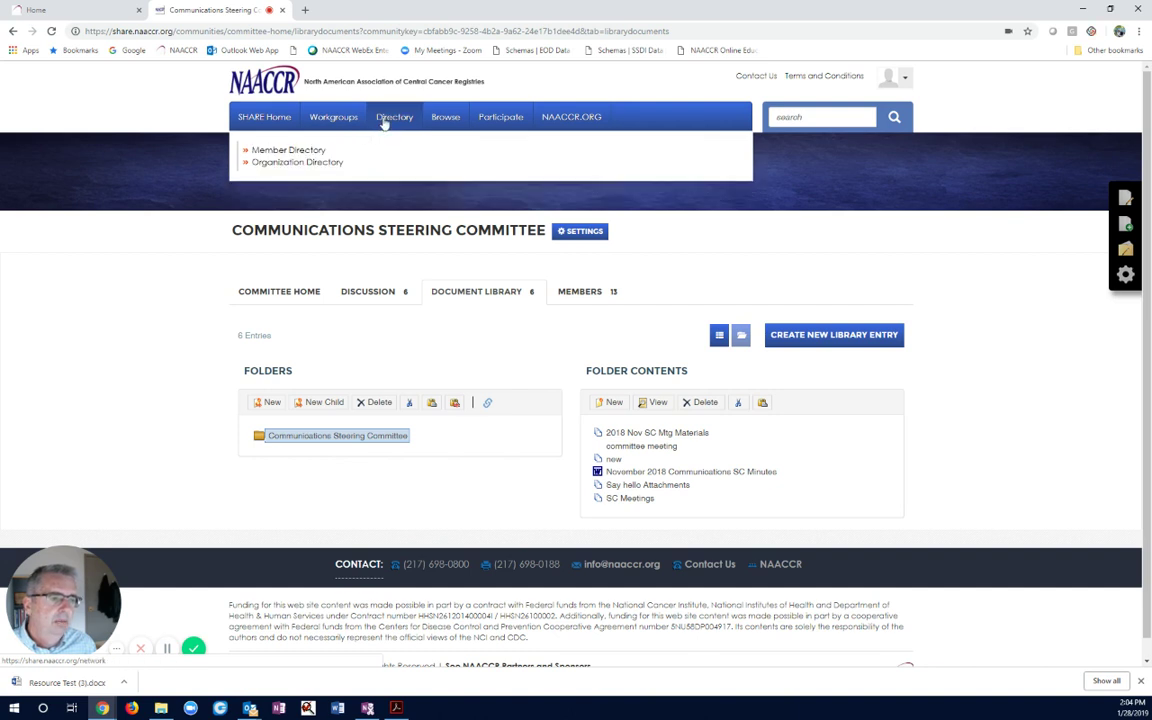
click(288, 150)
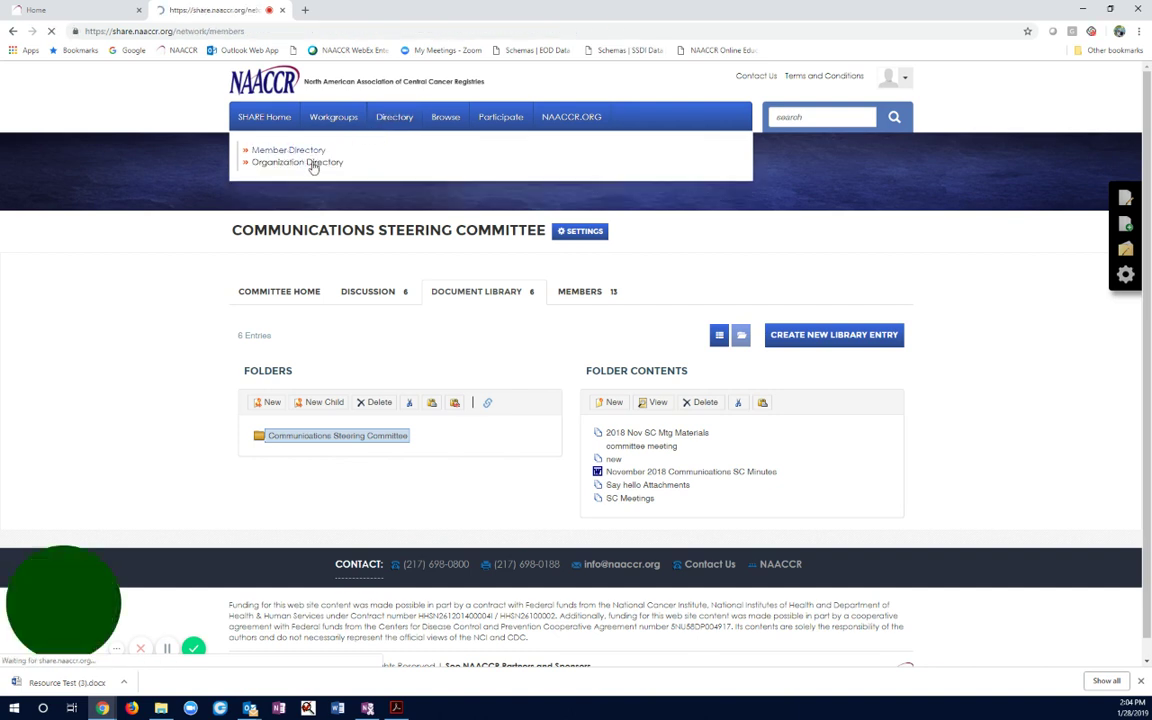
click(373, 334)
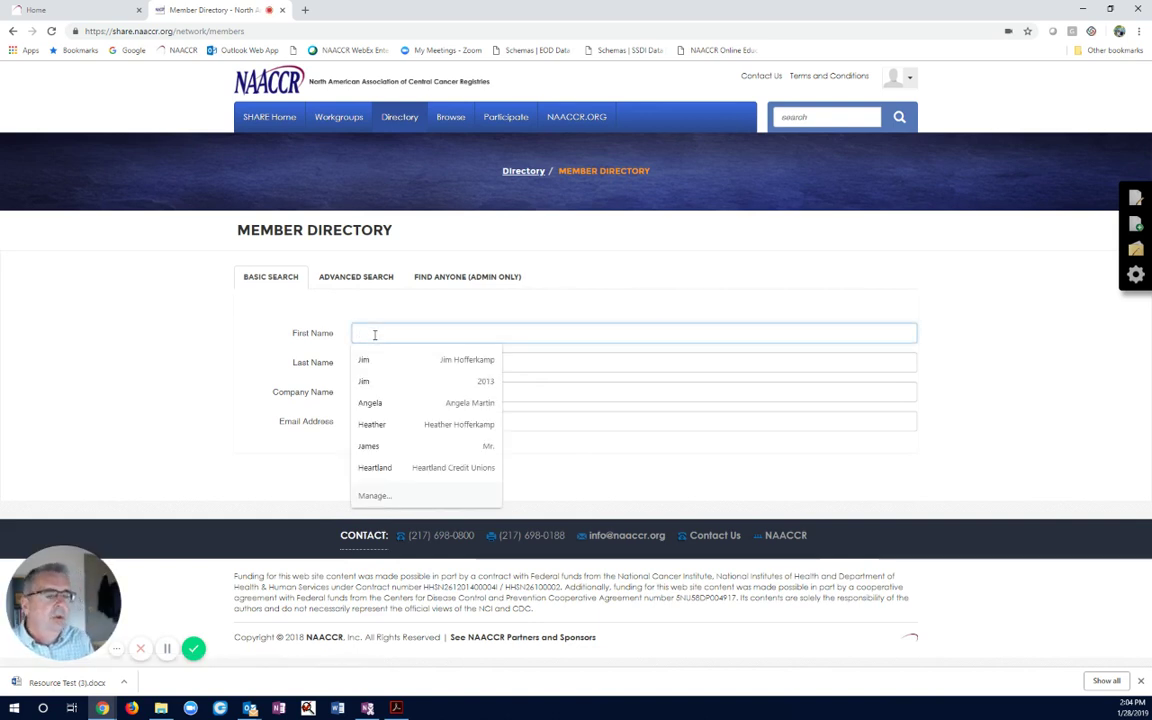
text(charli)
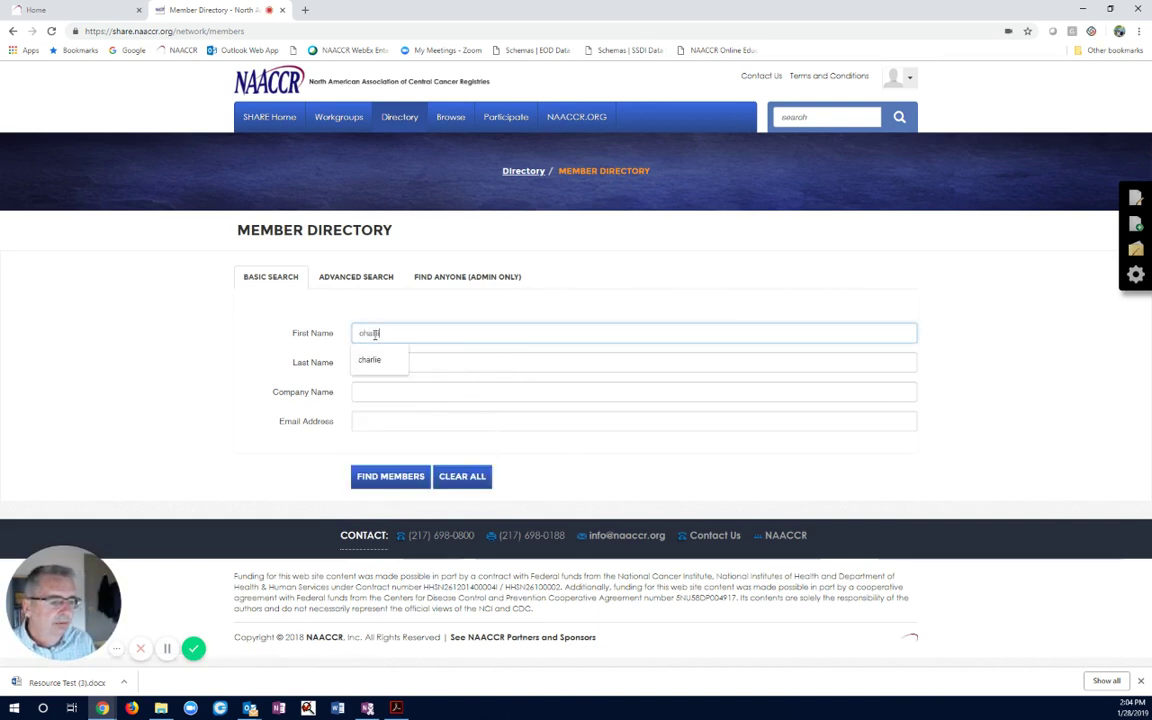
text(e)
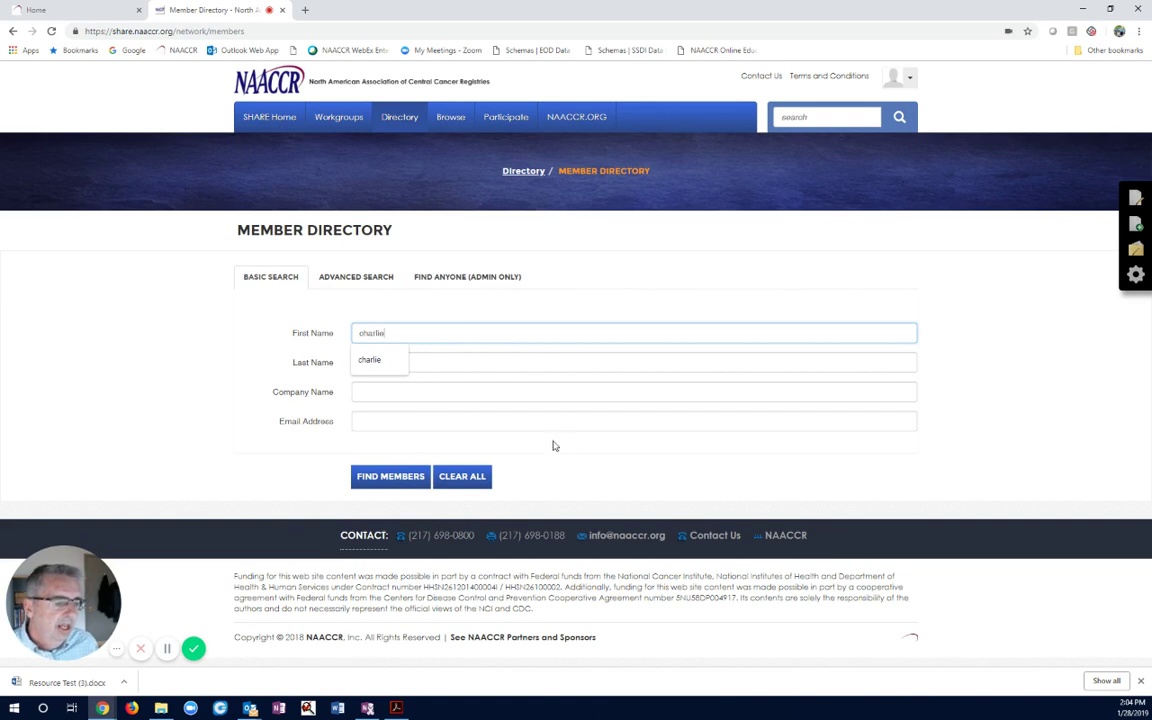
click(386, 478)
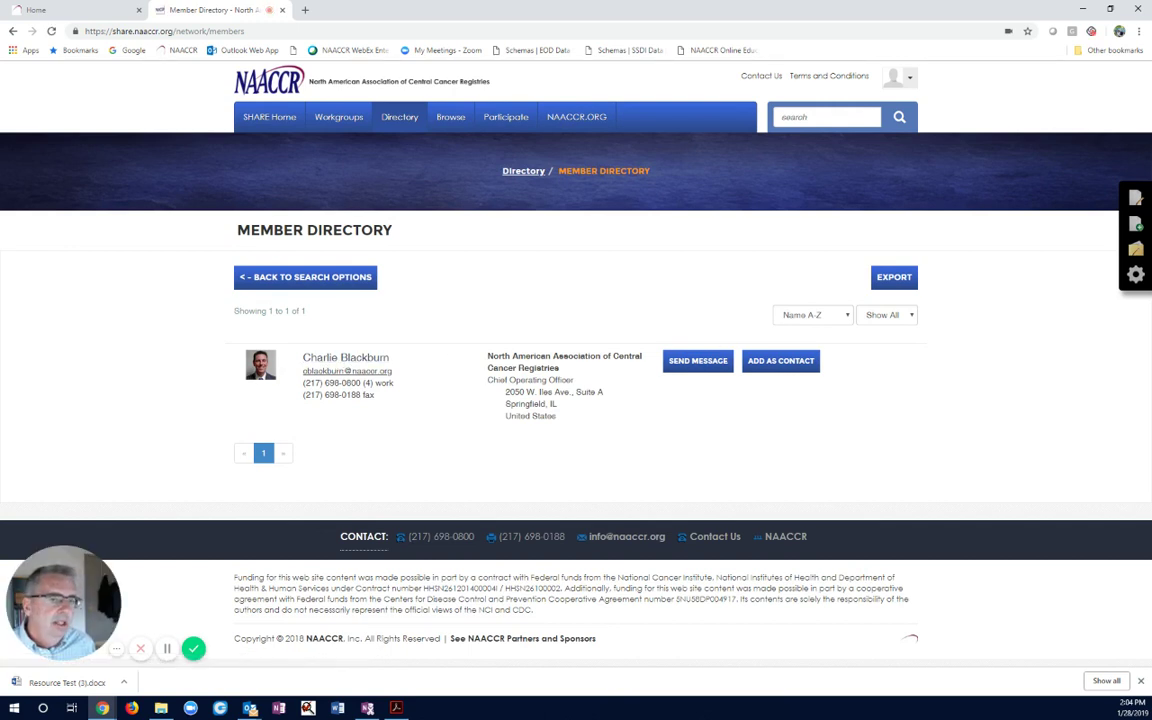
Step: Rerun the member search on a different first name with Last Name cleared, and browse the 8 results
click(12, 31)
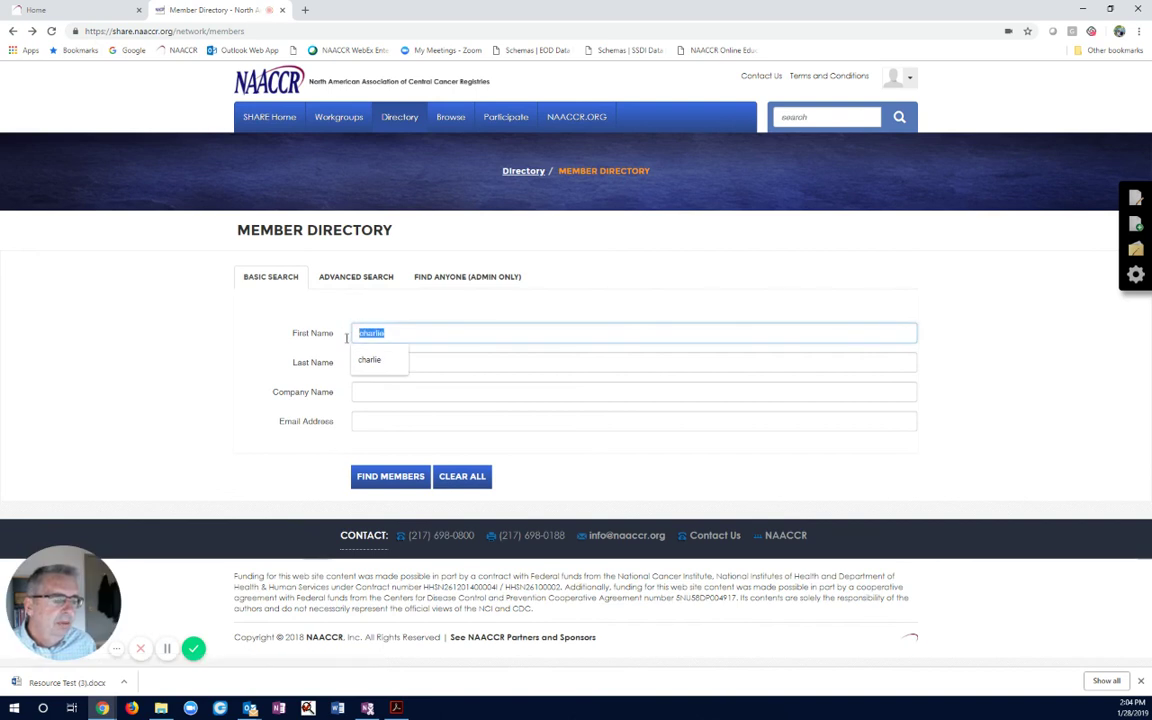
text(an)
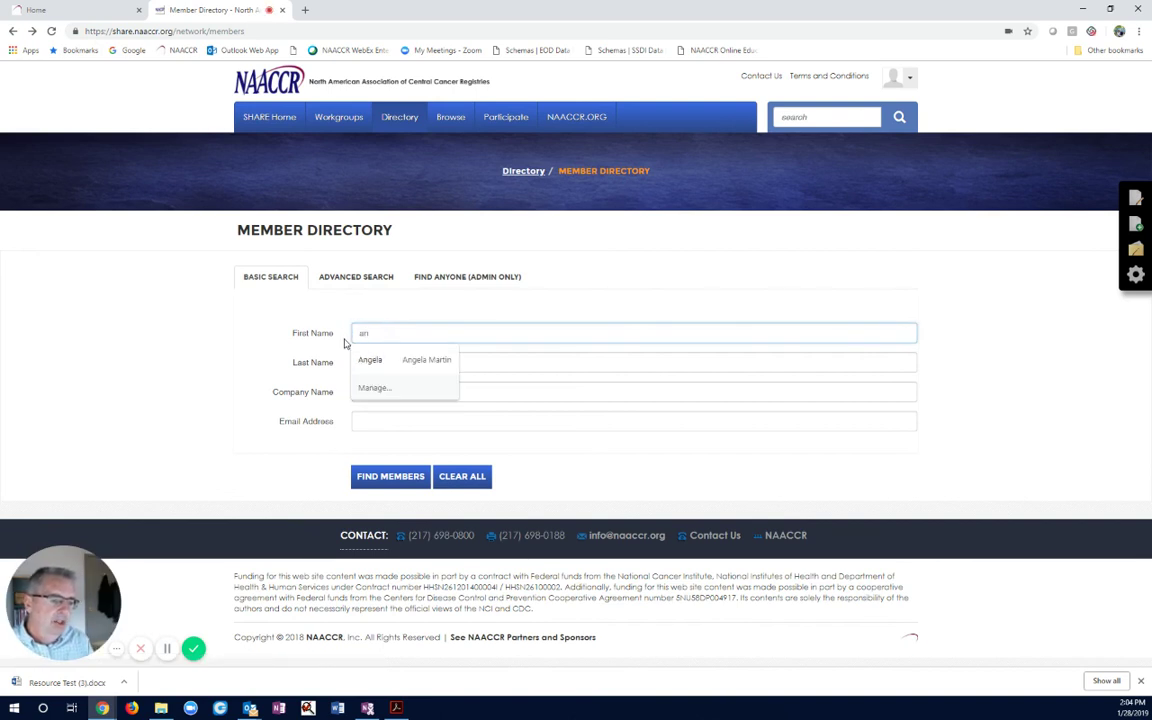
click(391, 360)
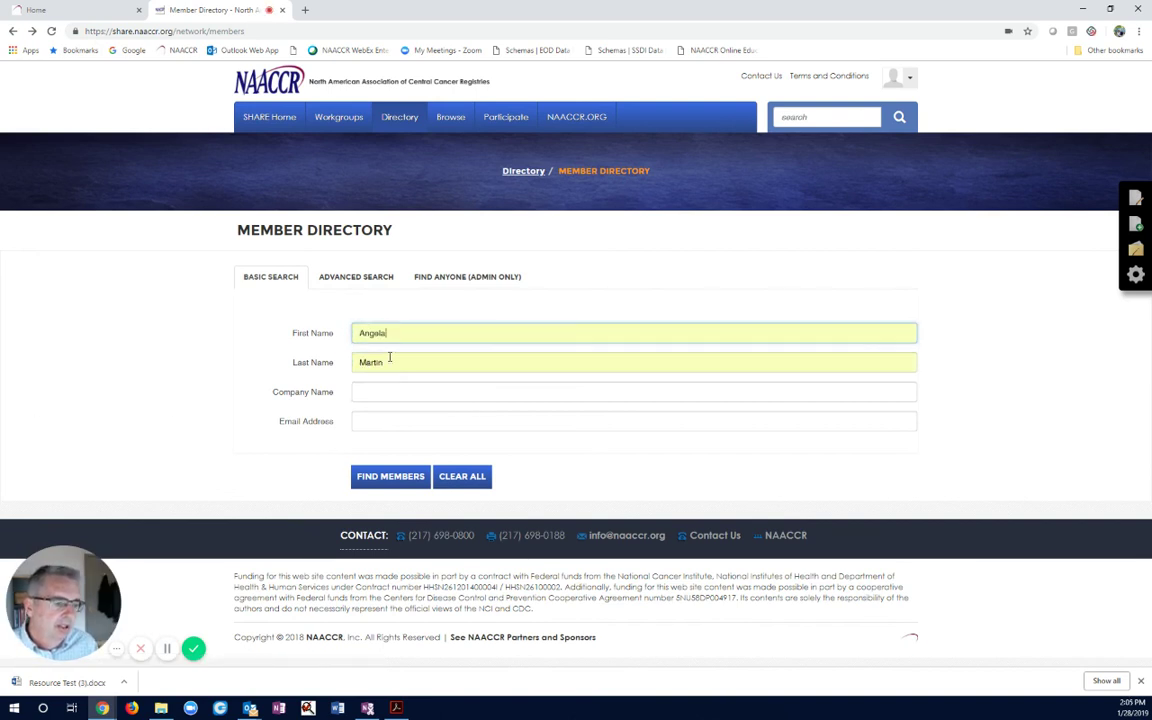
double_click(391, 362)
key(BackSpace)
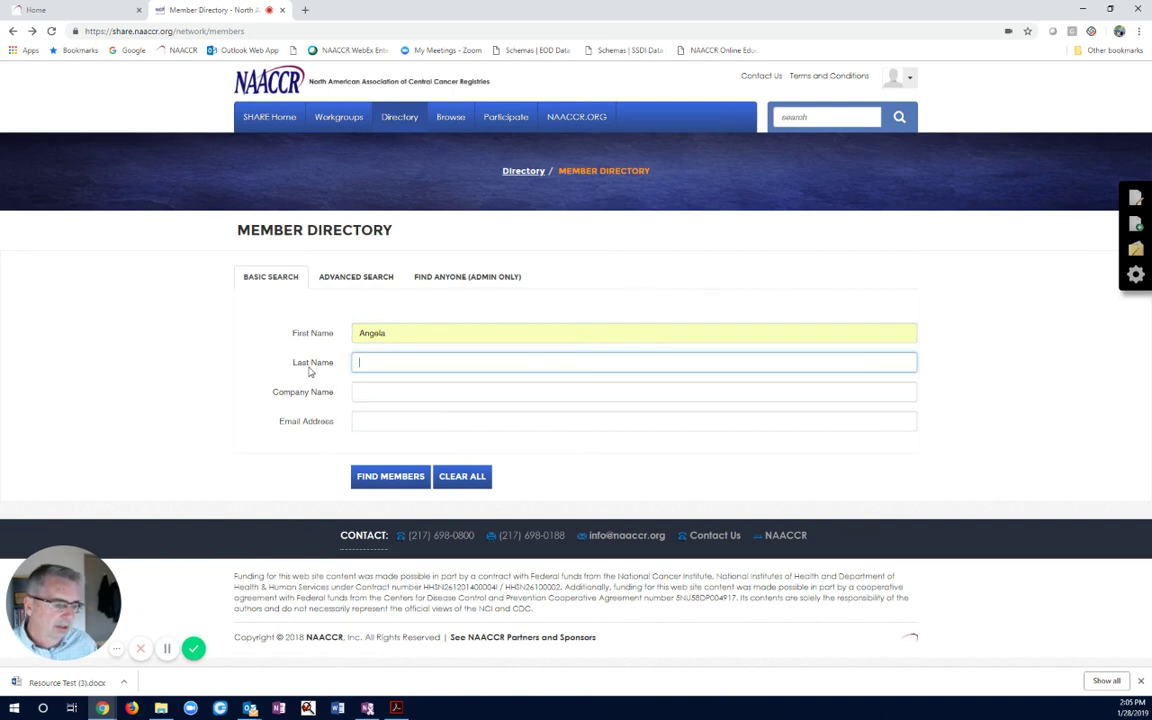
click(393, 479)
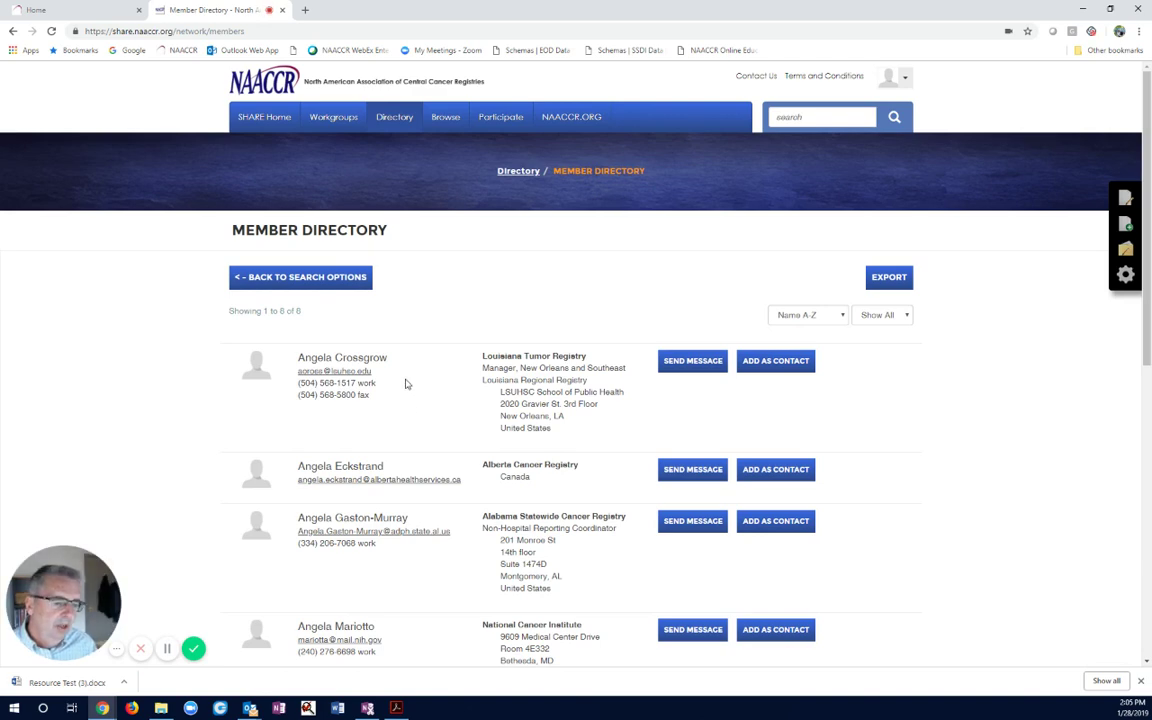
scroll(368, 355, down, 1)
scroll(375, 640, down, 3)
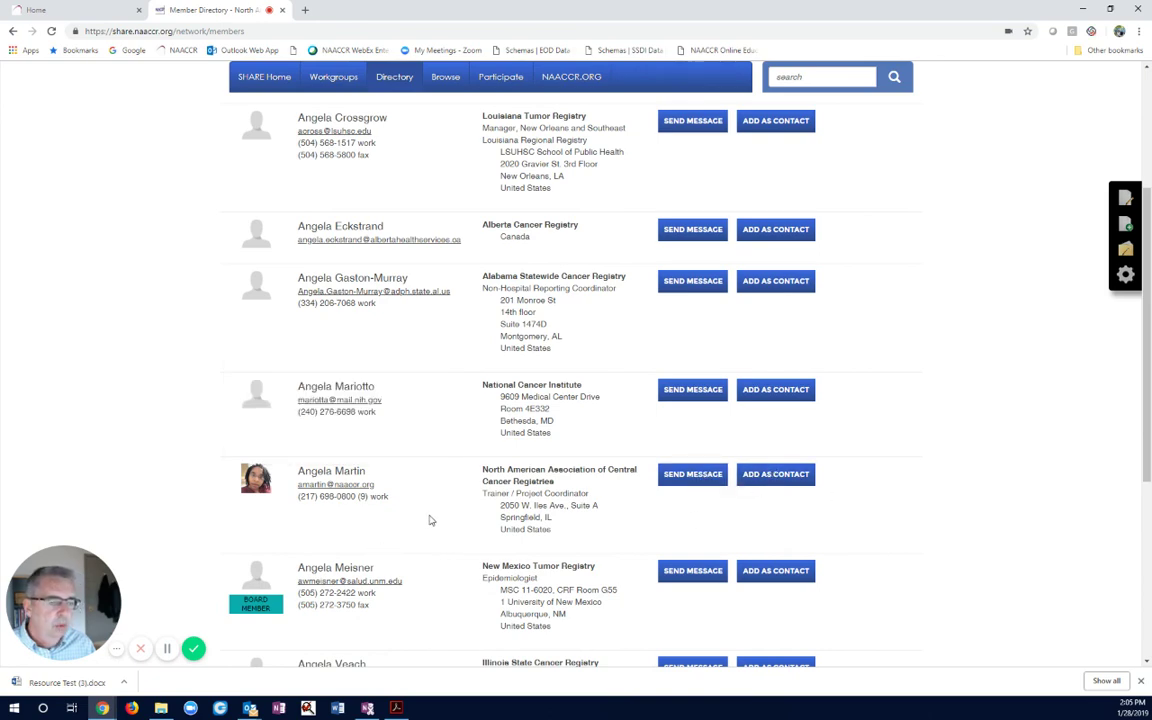
scroll(427, 522, up, 3)
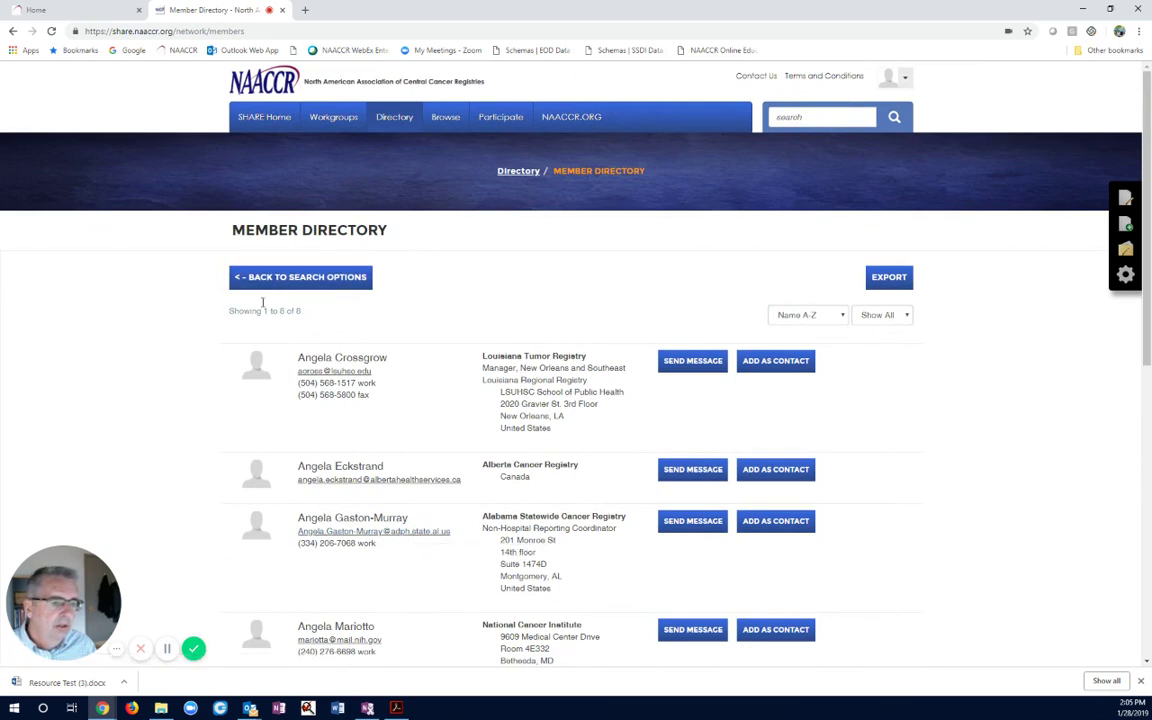
Step: Go to SHARE Home and open the Communications Steering Committee workgroup page
click(274, 121)
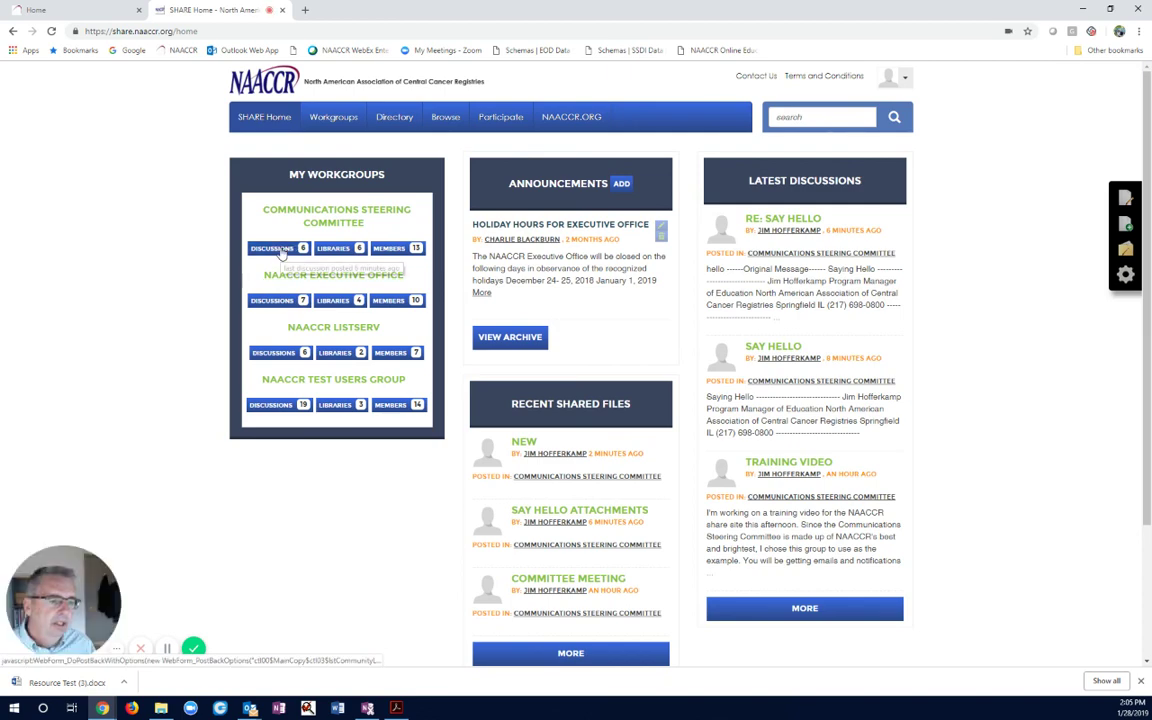
click(337, 218)
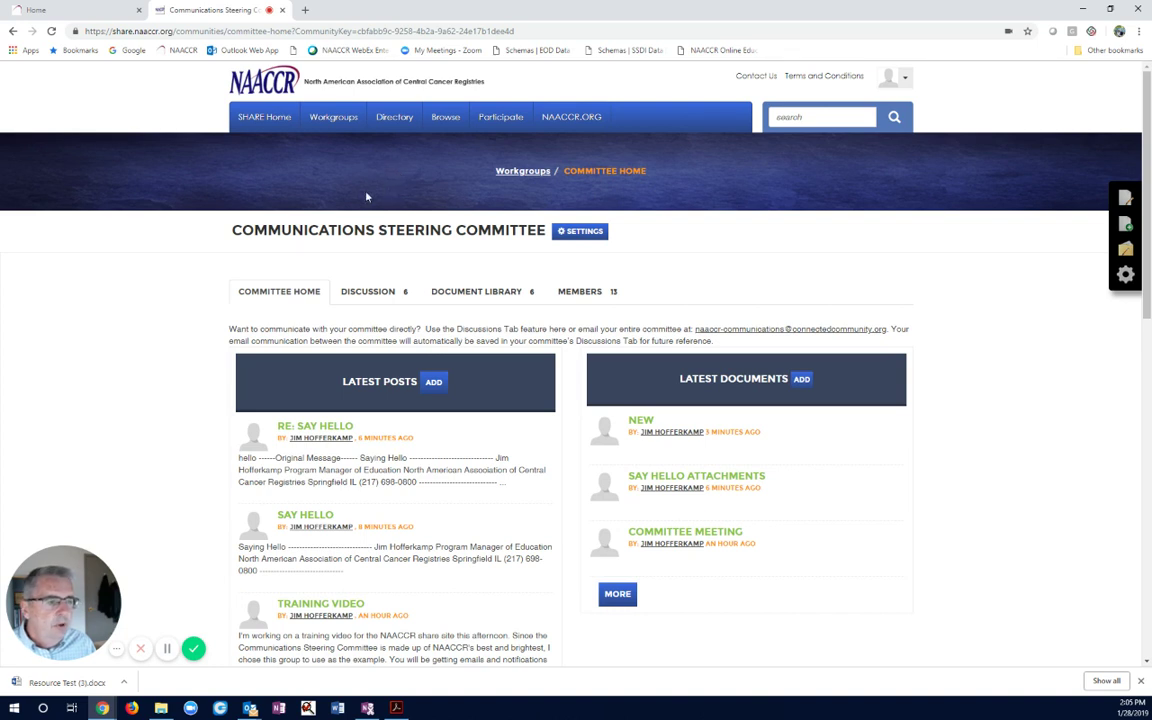
mouse_move(446, 125)
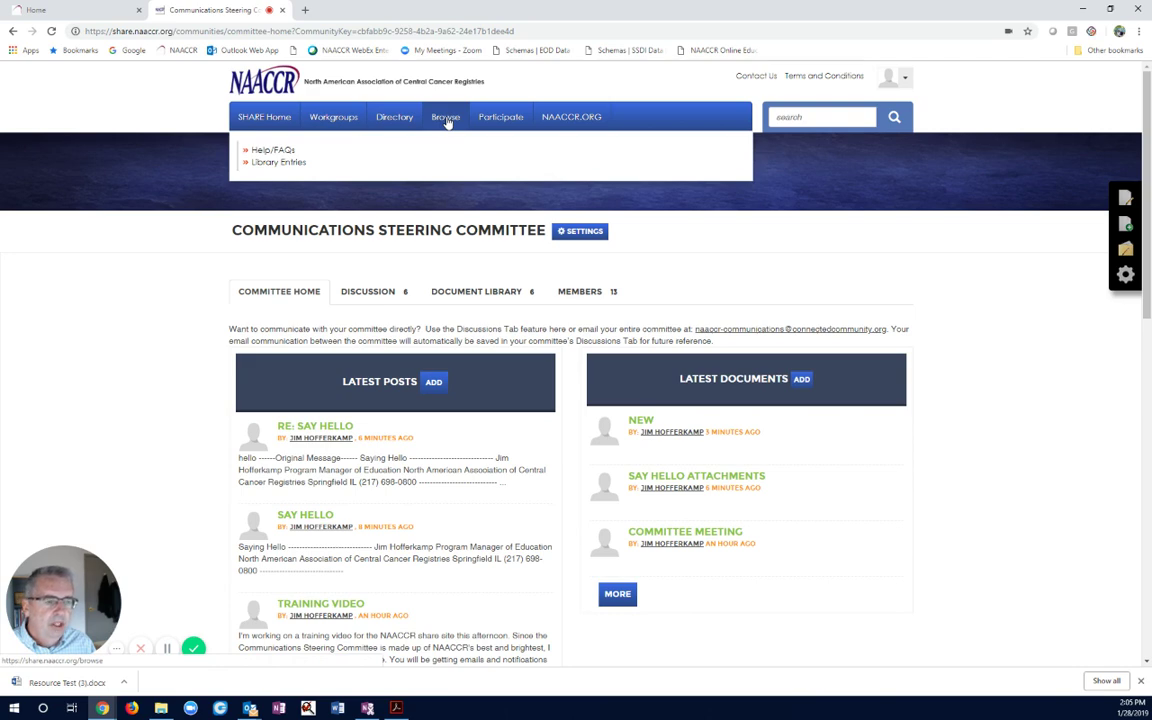
Step: Open Browse > Help/FAQs and scroll through its questions to the bottom and back up
click(268, 153)
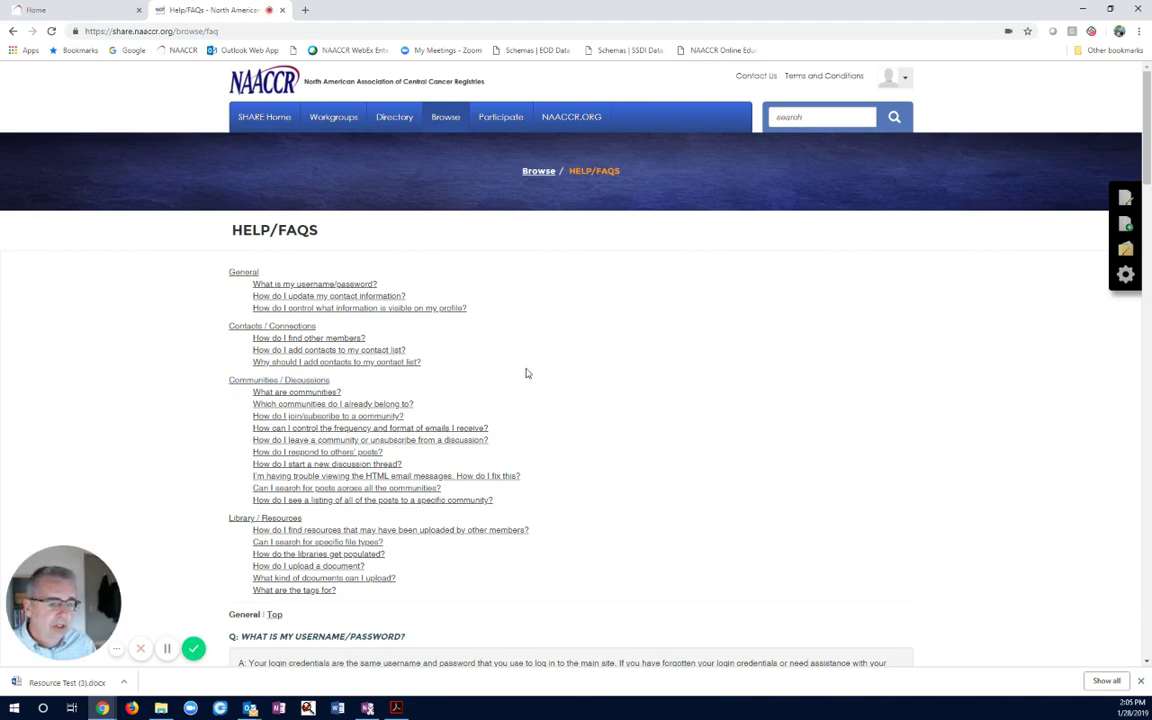
scroll(565, 400, down, 3)
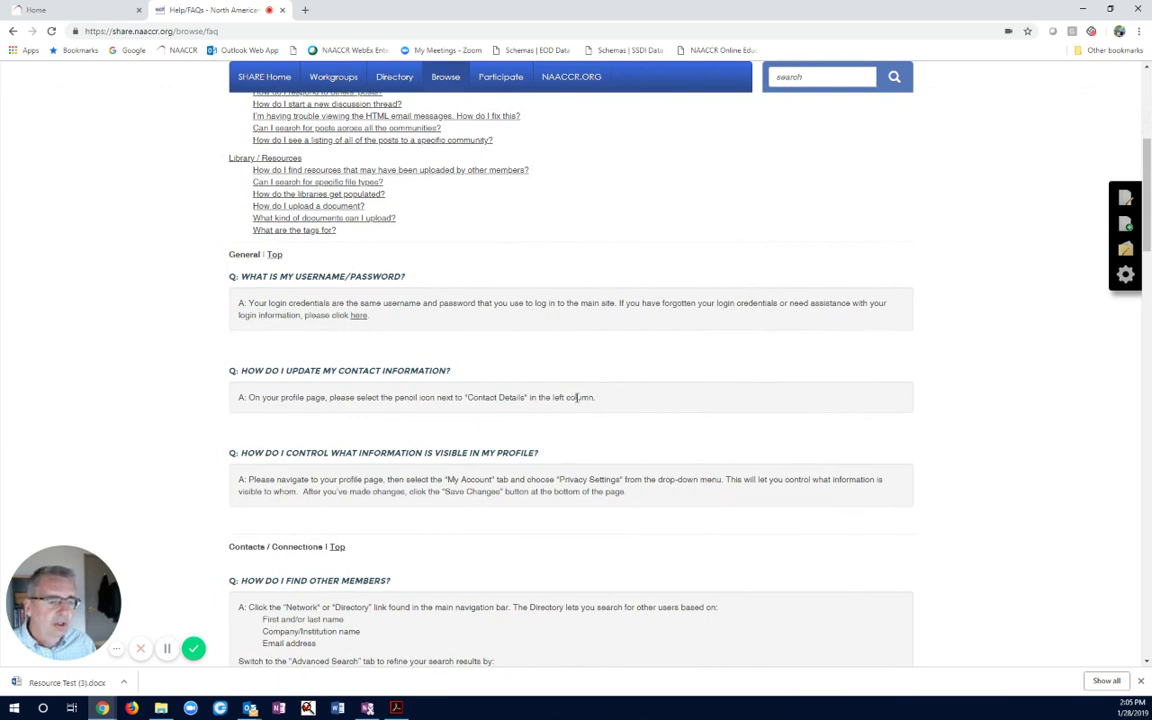
scroll(573, 394, down, 3)
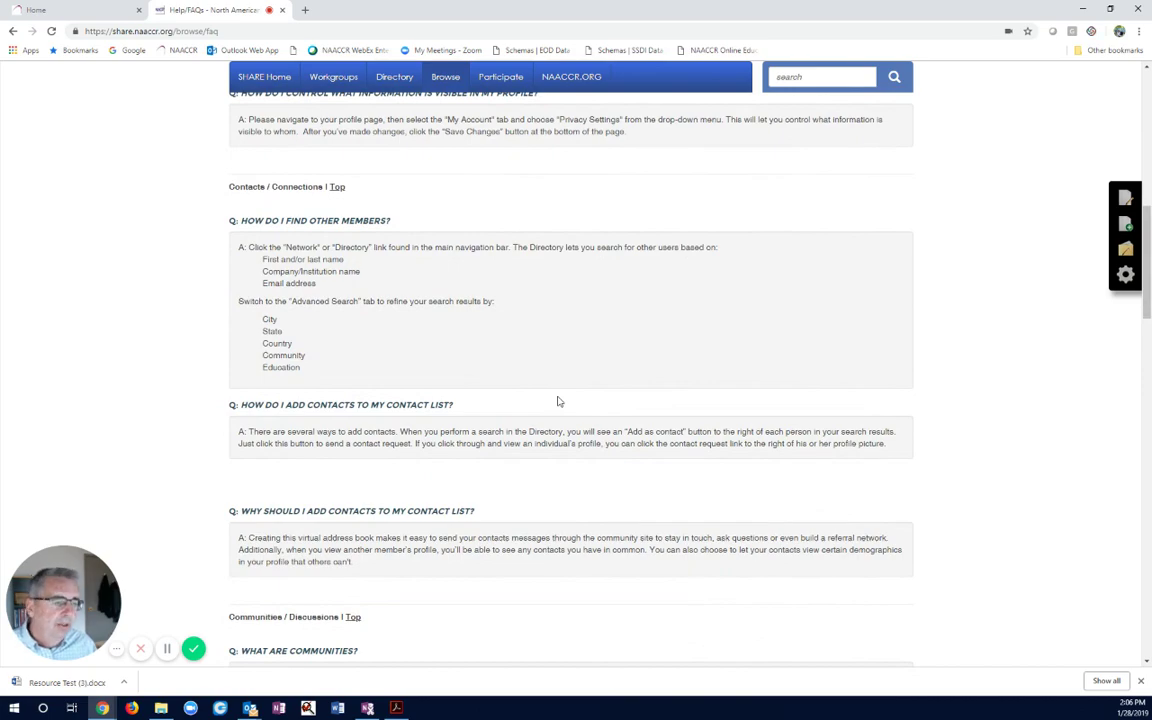
scroll(559, 401, down, 14)
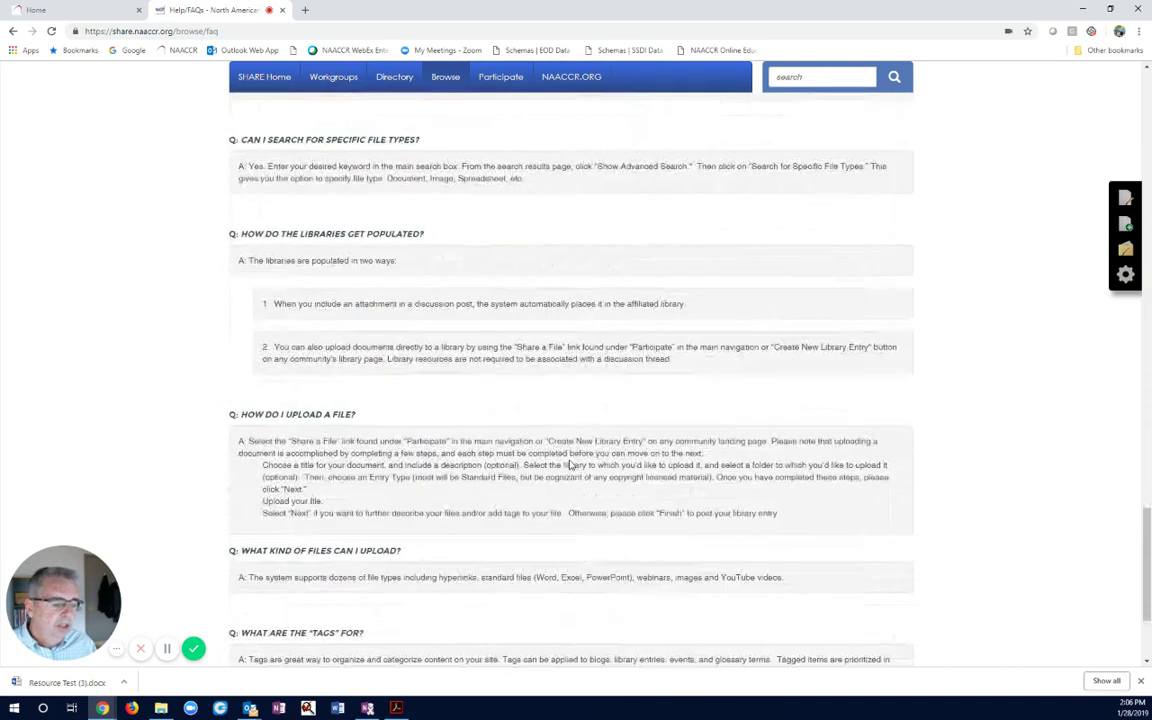
scroll(570, 465, down, 2)
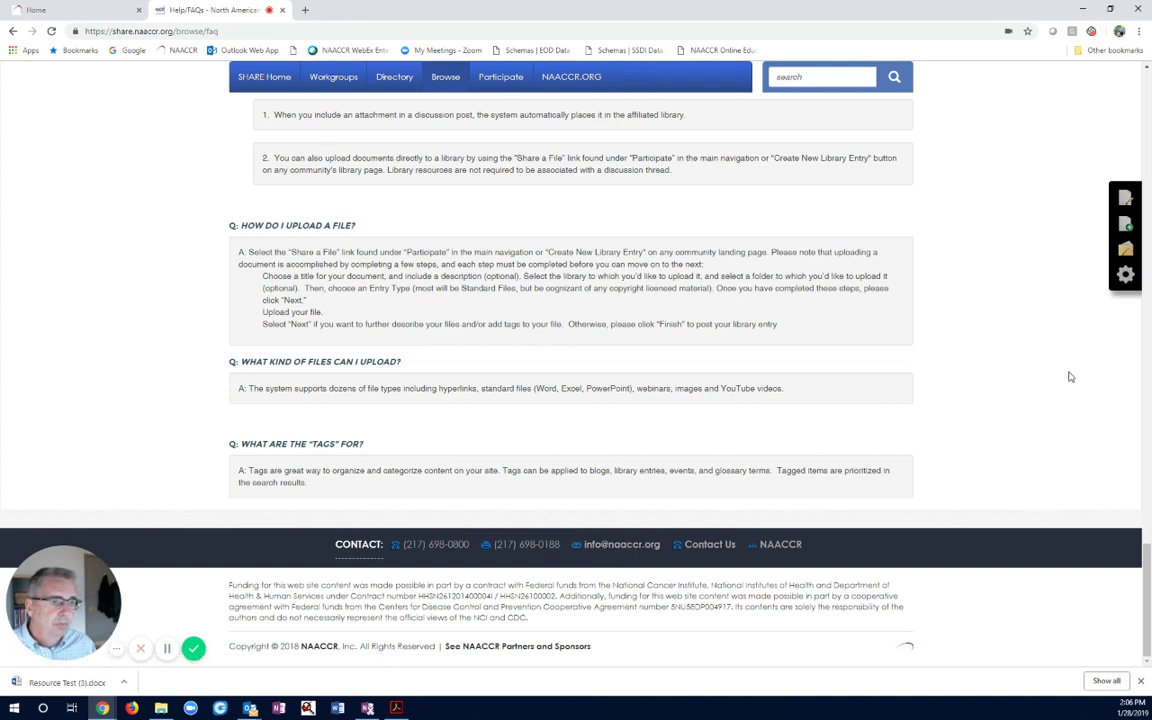
scroll(110, 365, up, 20)
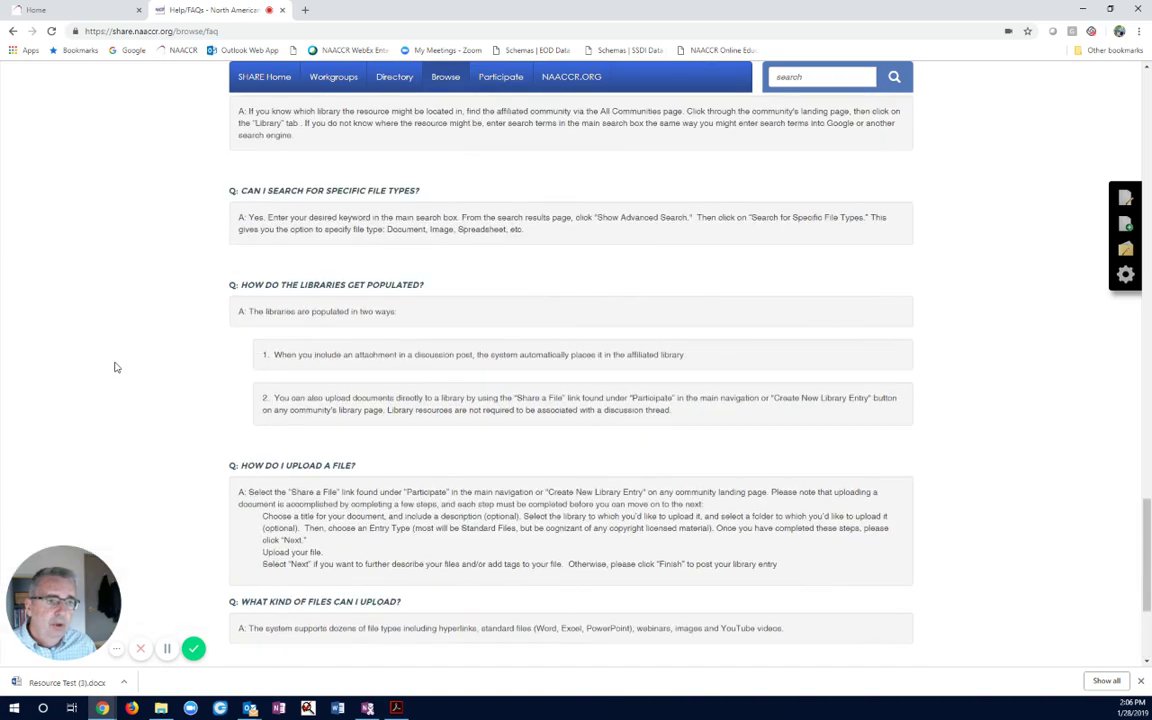
scroll(112, 377, up, 5)
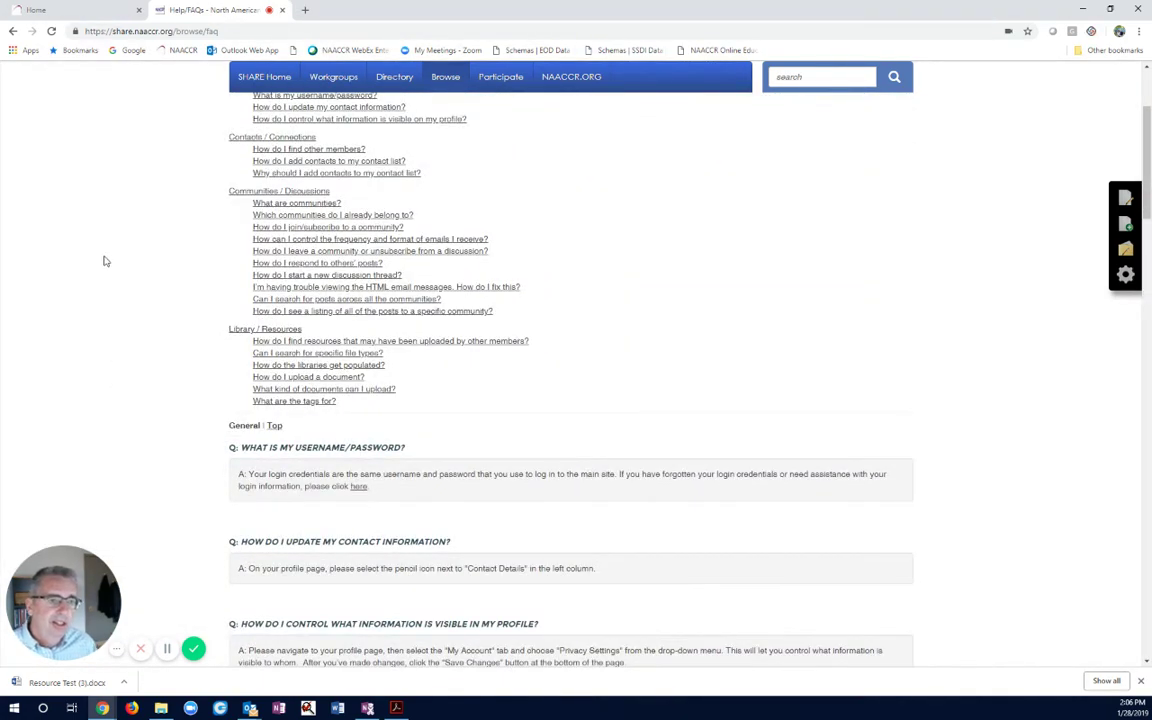
scroll(104, 259, up, 2)
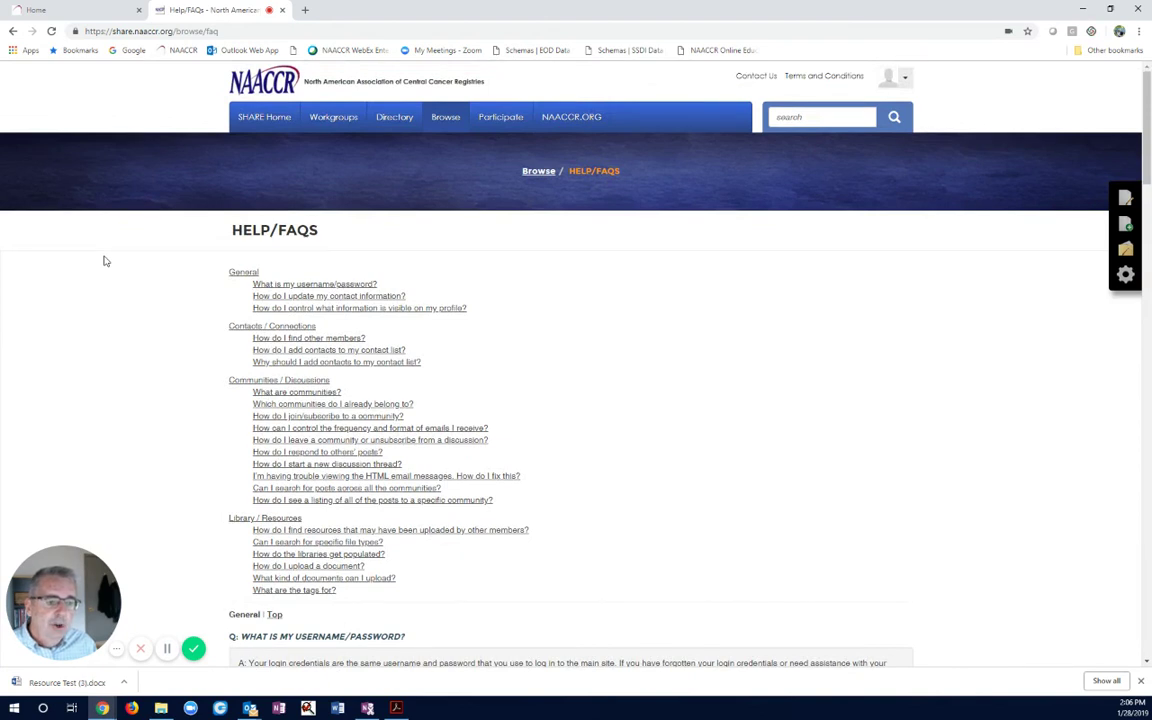